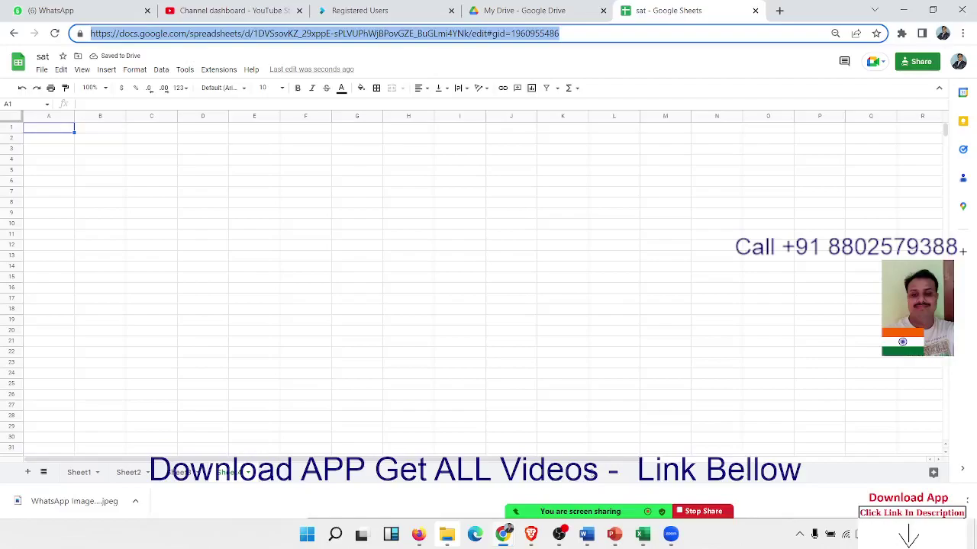
Zoom the sheet to 200%
left_click(122, 180)
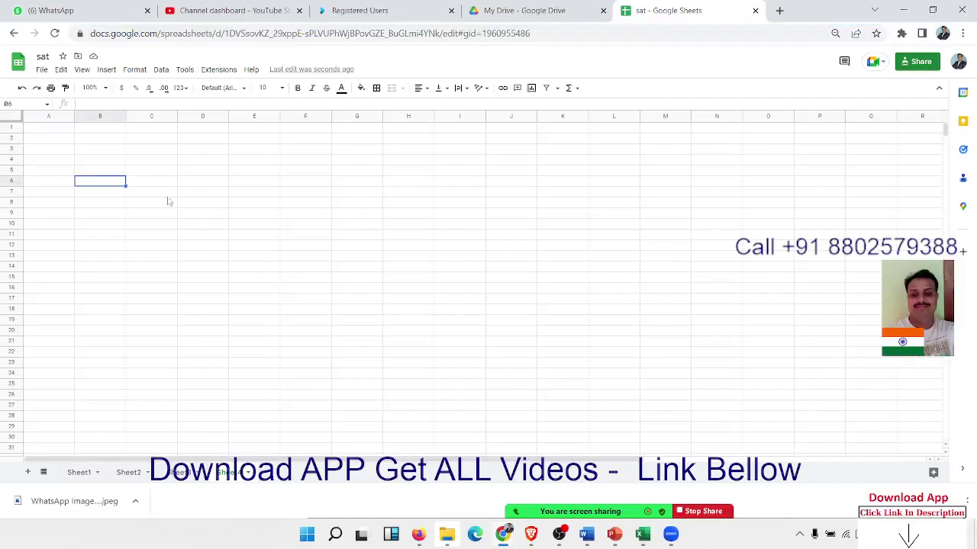
left_click(92, 87)
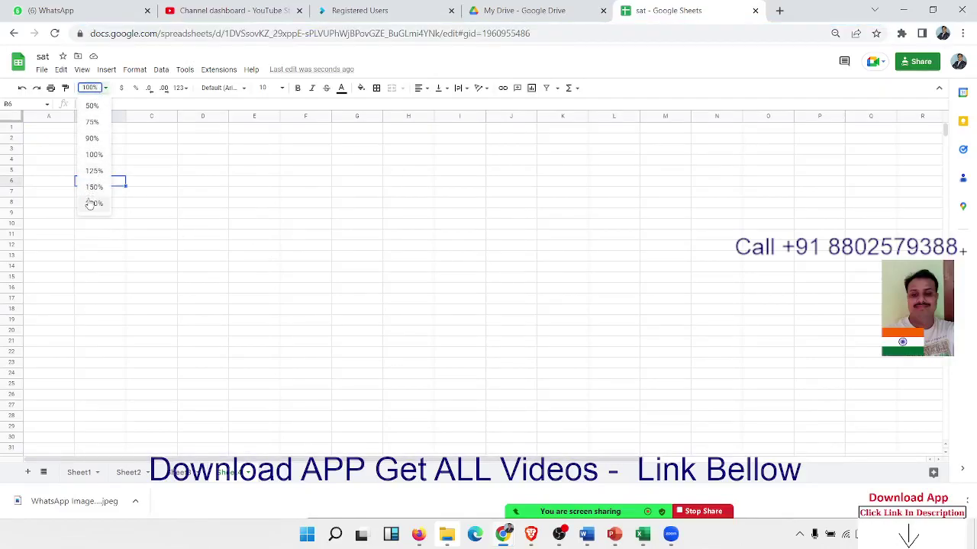
left_click(94, 203)
Enter 15000 in cell B2
left_click(178, 161)
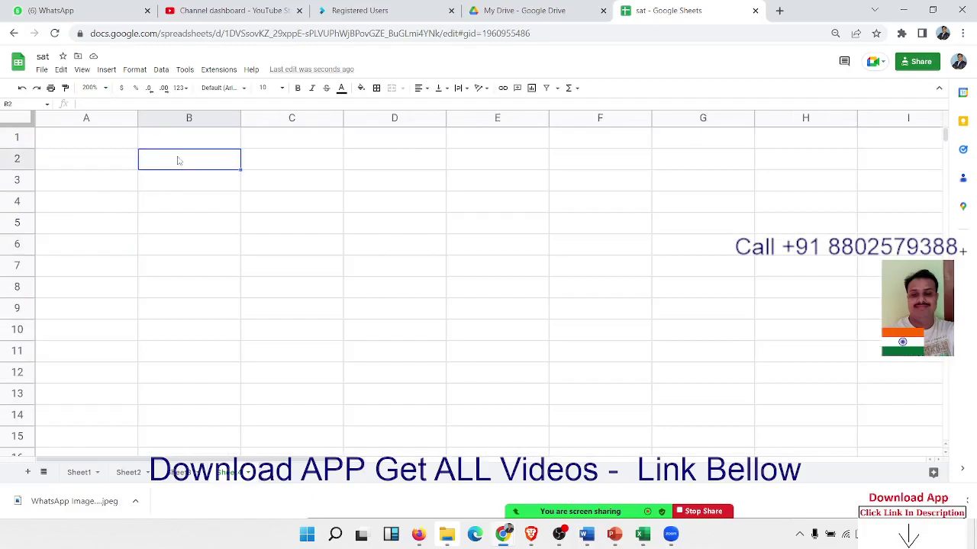
type("15000")
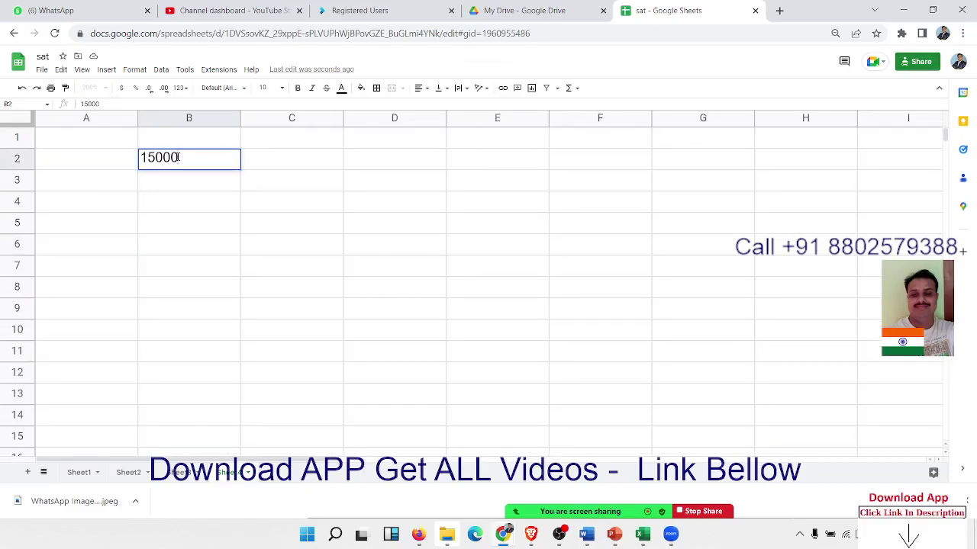
key("Return")
left_click(178, 160)
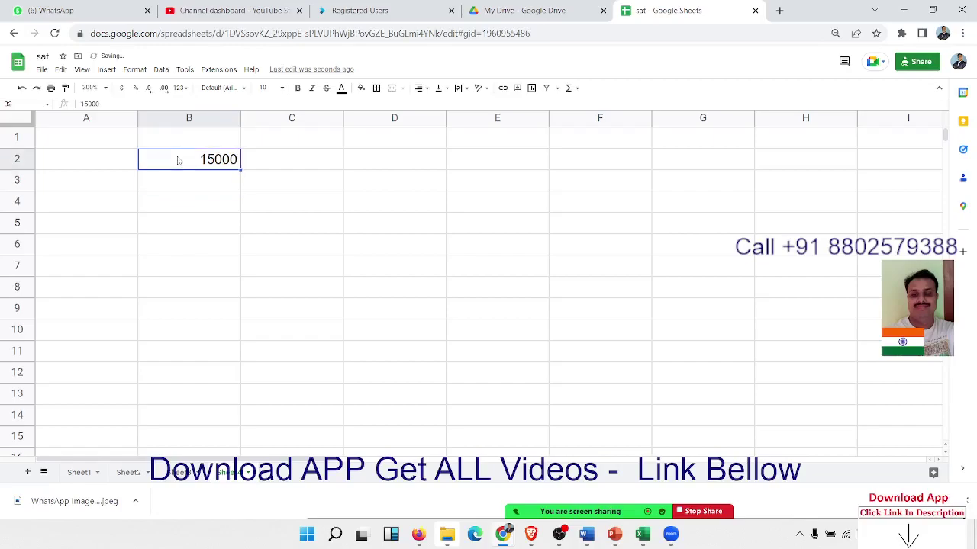
Apply the Indian Rupee custom currency format to B2 so it shows ₹15,000.00
left_click(140, 76)
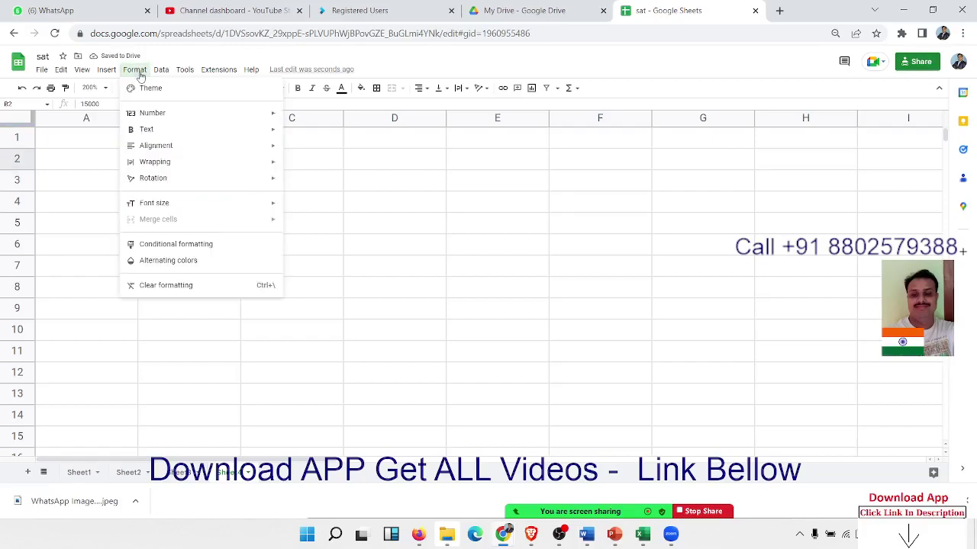
mouse_move(150, 114)
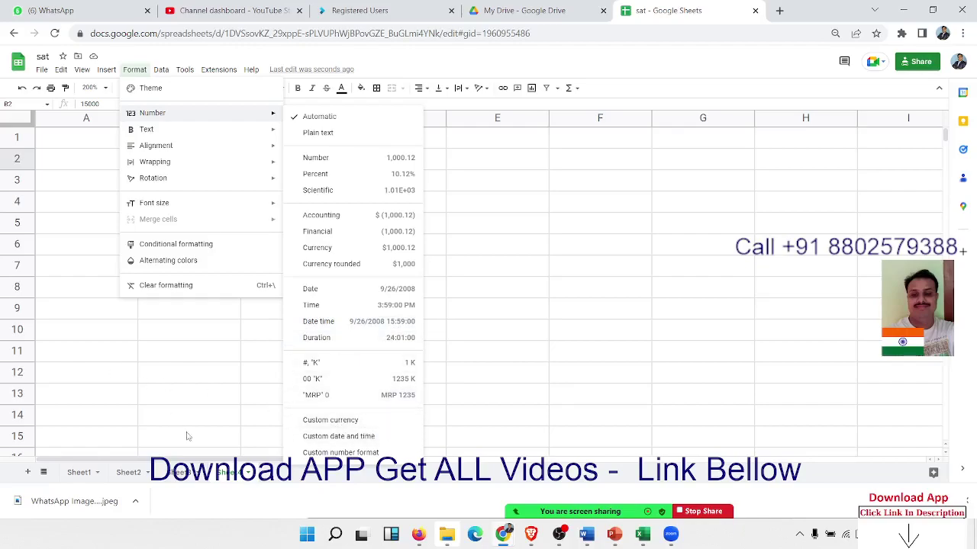
left_click(314, 421)
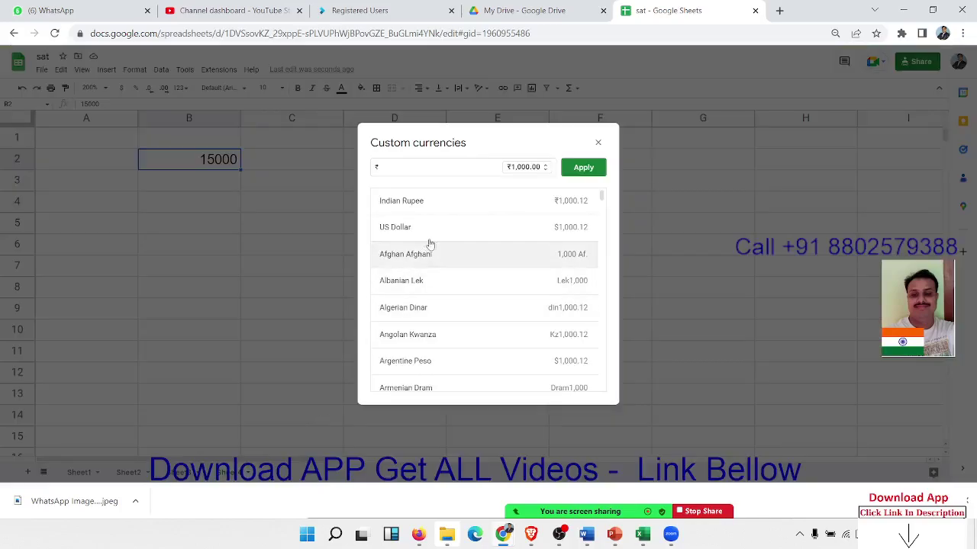
scroll(431, 240, "down", 8)
scroll(431, 239, "down", 3)
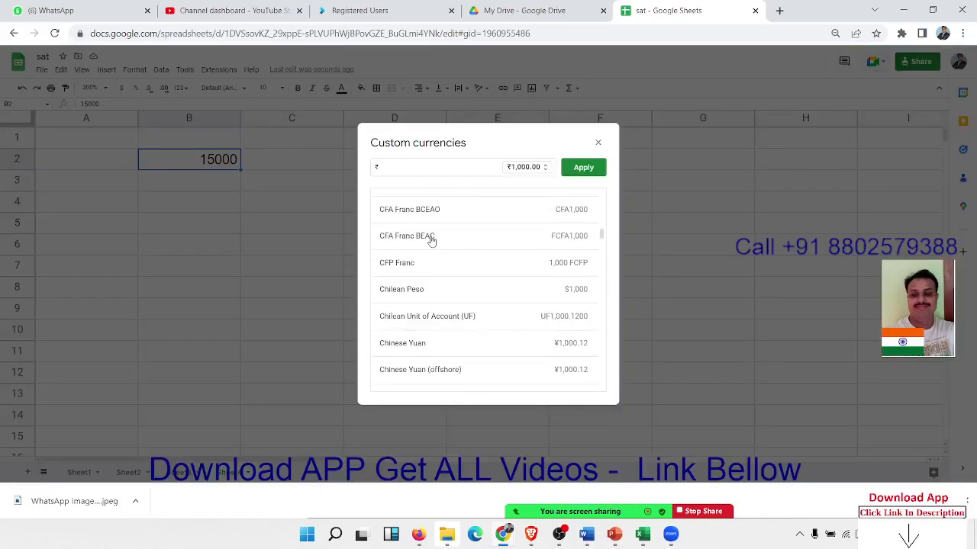
scroll(431, 239, "up", 10)
scroll(431, 241, "up", 1)
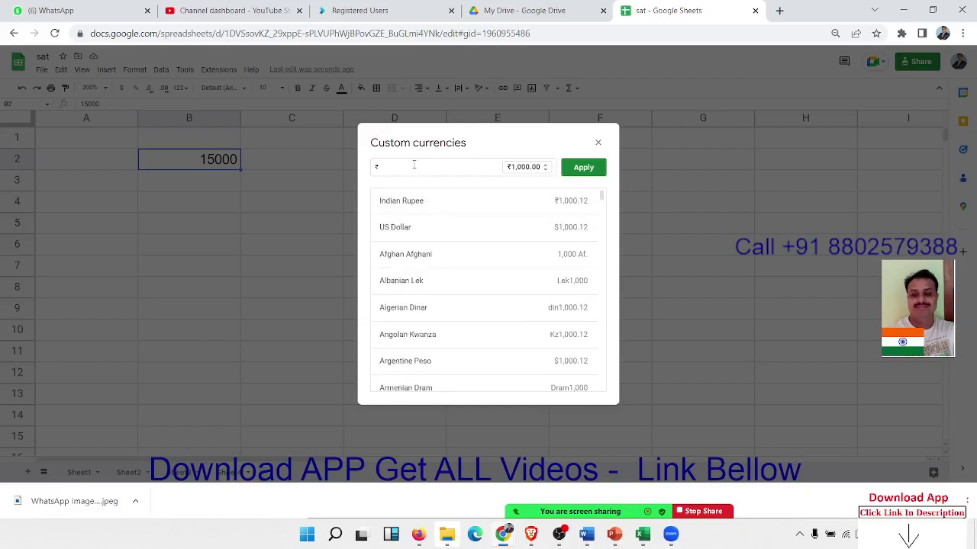
left_click(583, 167)
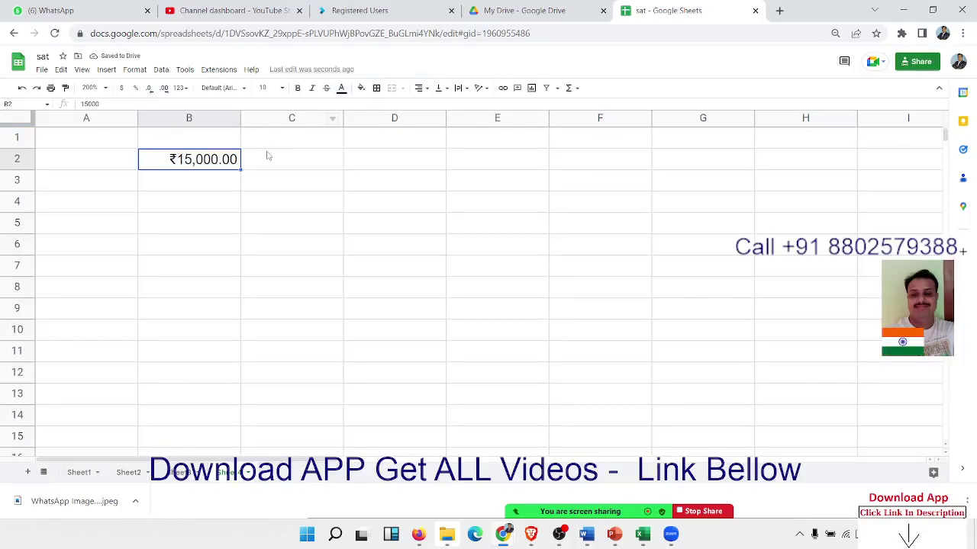
left_click(135, 69)
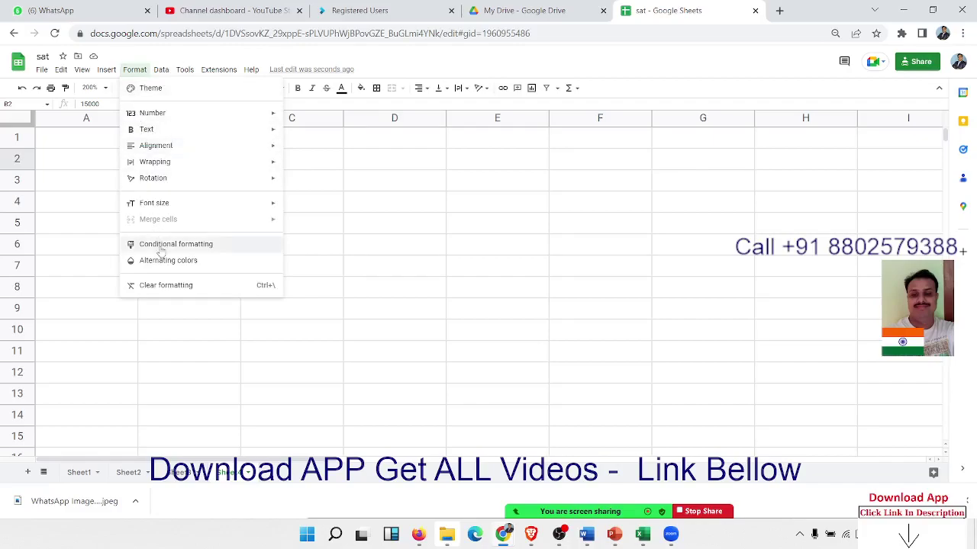
mouse_move(179, 119)
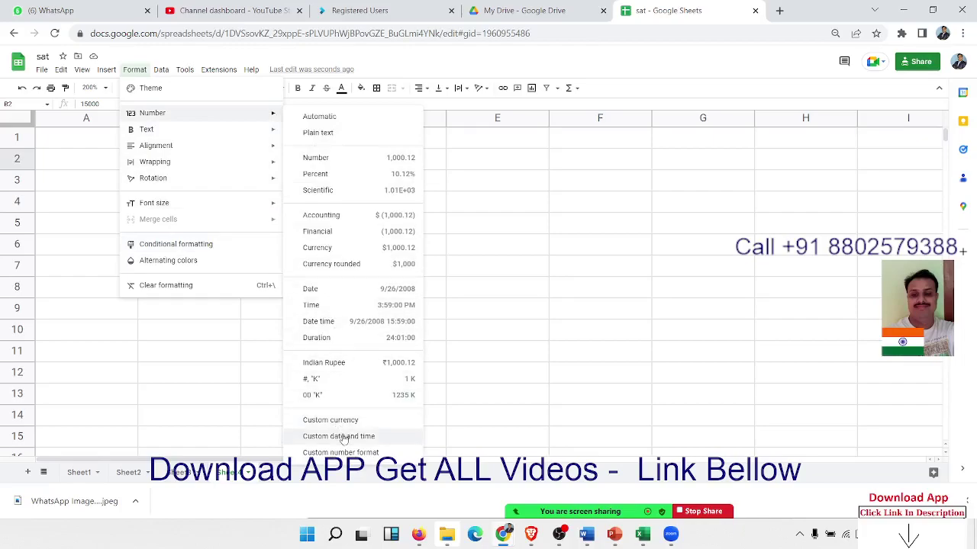
left_click(342, 437)
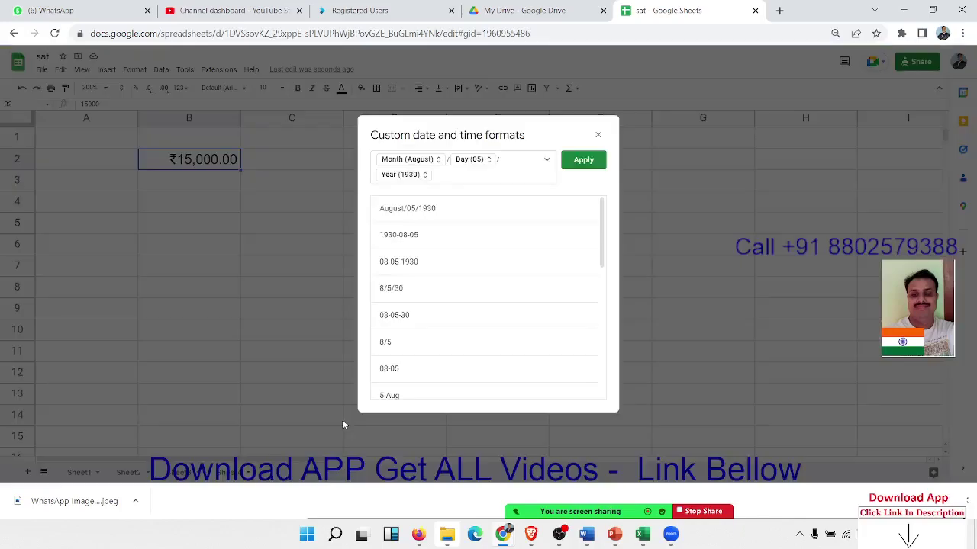
scroll(476, 298, "down", 1)
scroll(476, 297, "down", 5)
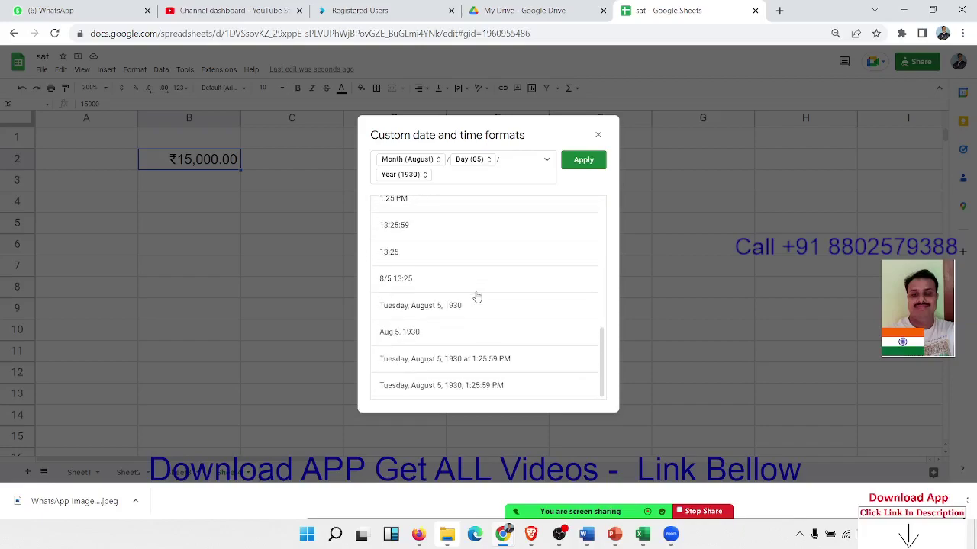
scroll(476, 297, "up", 6)
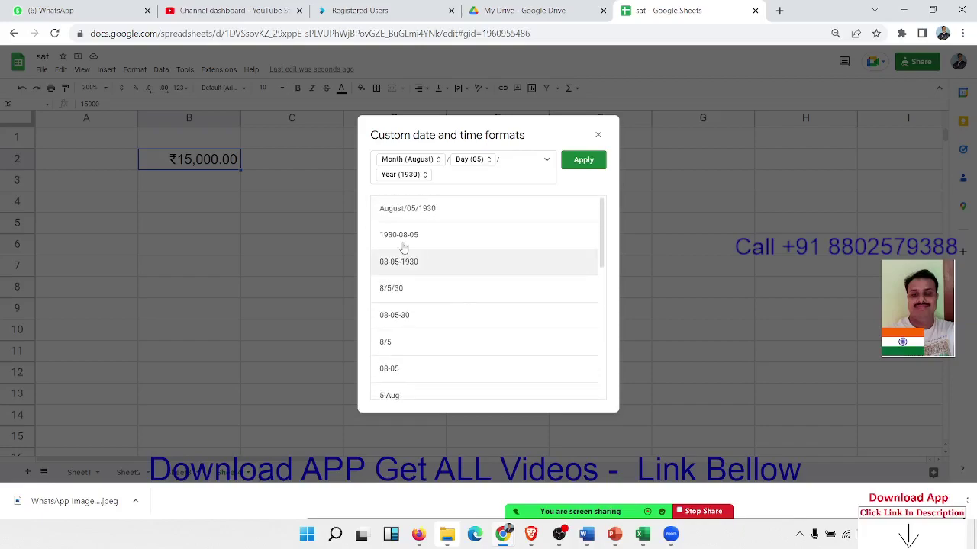
left_click(599, 136)
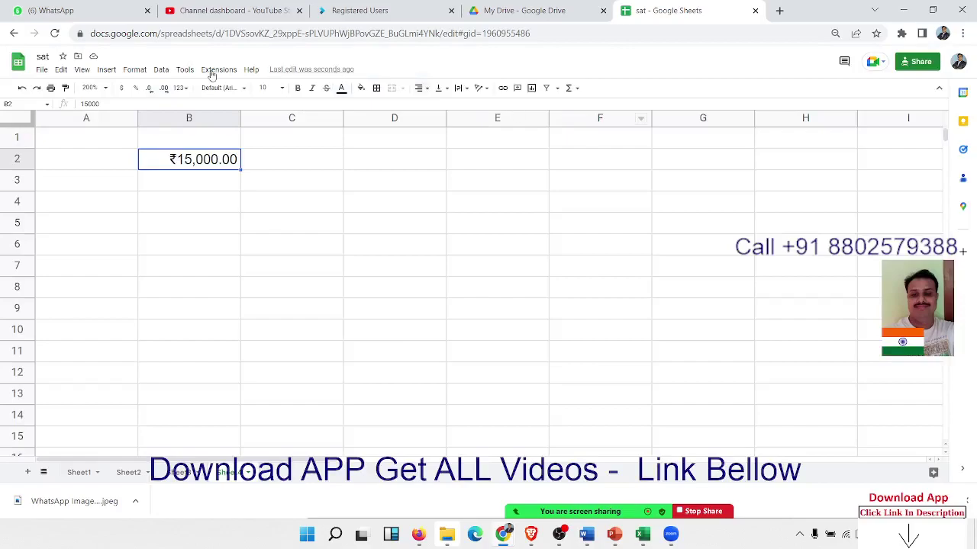
left_click(135, 71)
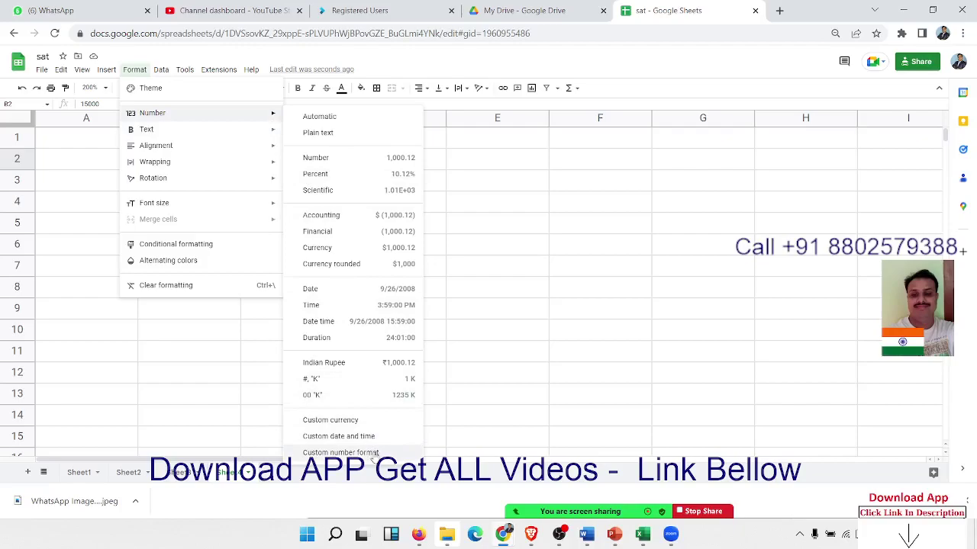
left_click(373, 453)
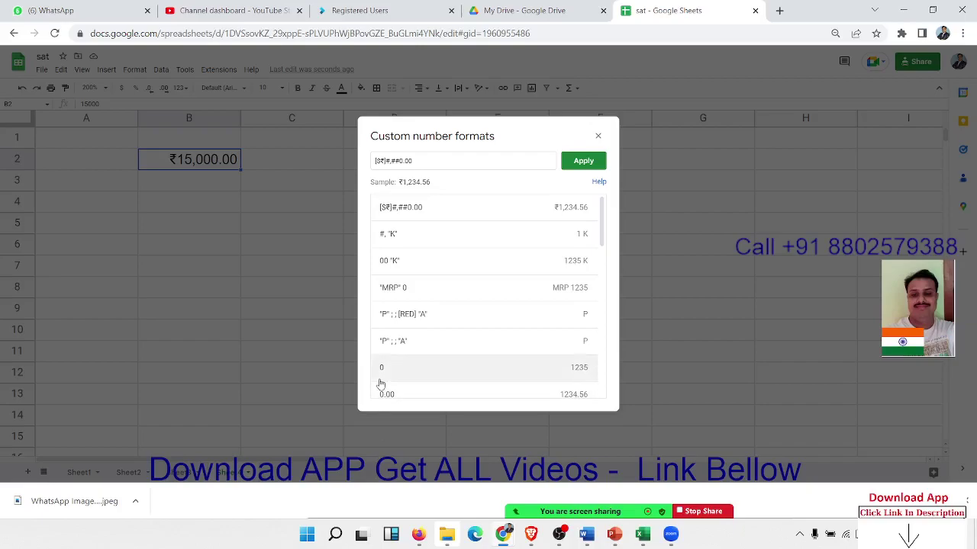
left_click(599, 139)
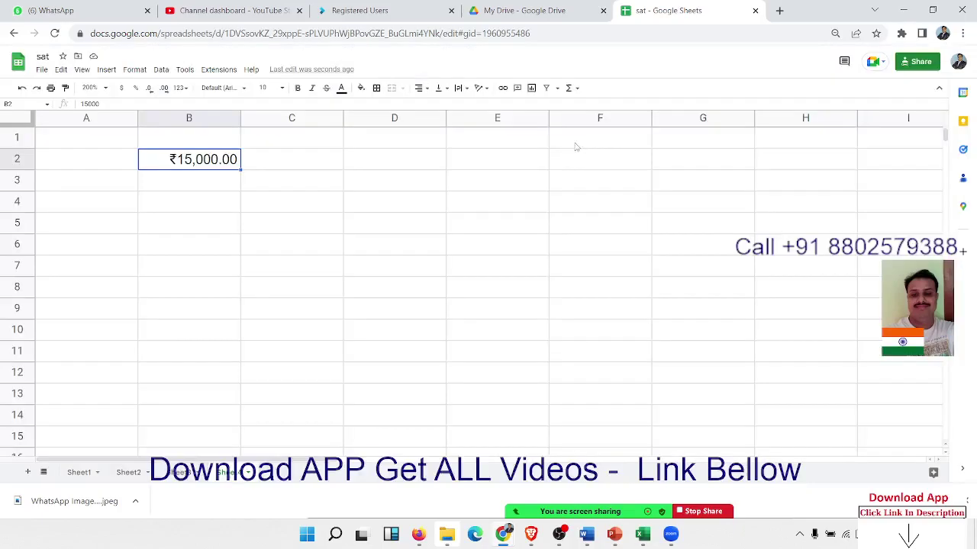
left_click(370, 138)
Add the 'Chc' heading in D1, try entering 001545 and '0001254 in D2, then clear D2
type("Ch")
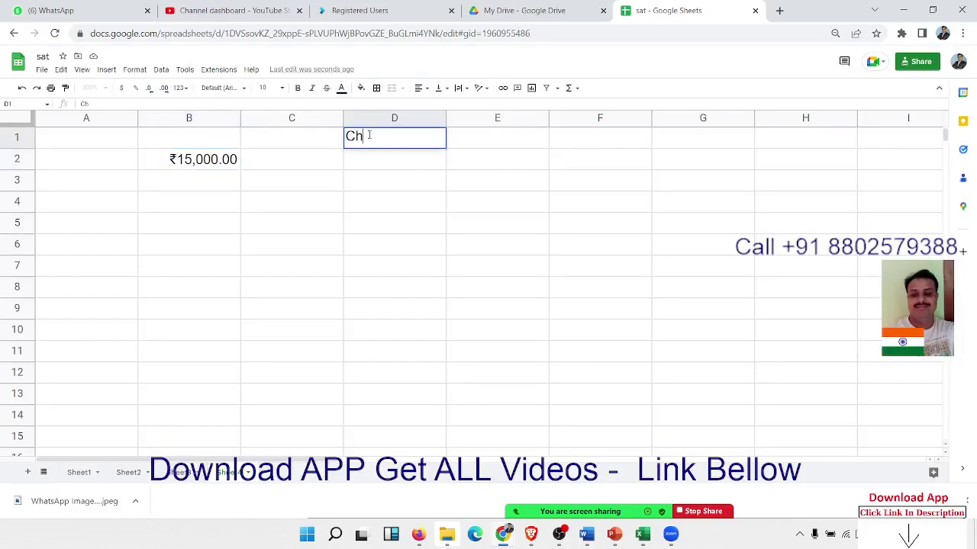
type("c")
key("Return")
type("0")
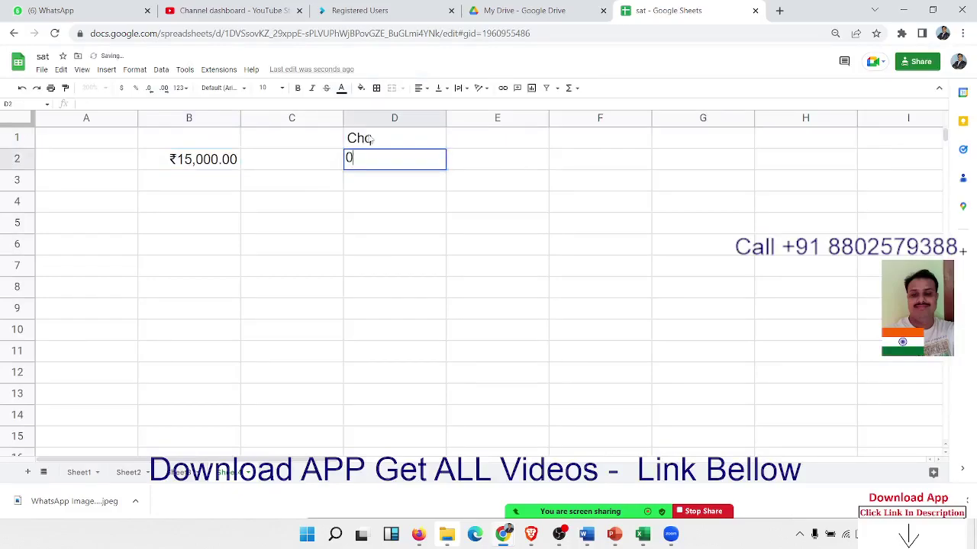
type("01545")
key("Return")
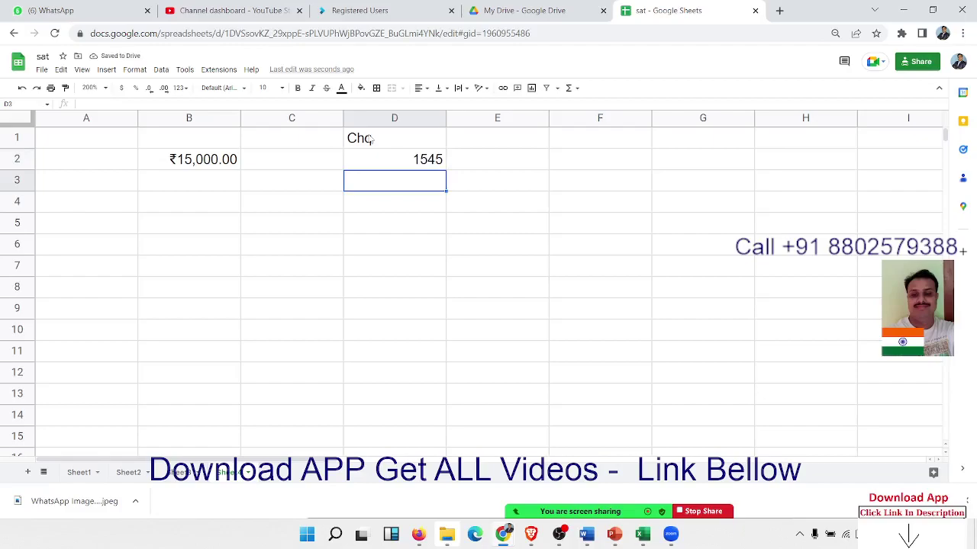
key("Up")
type("'15")
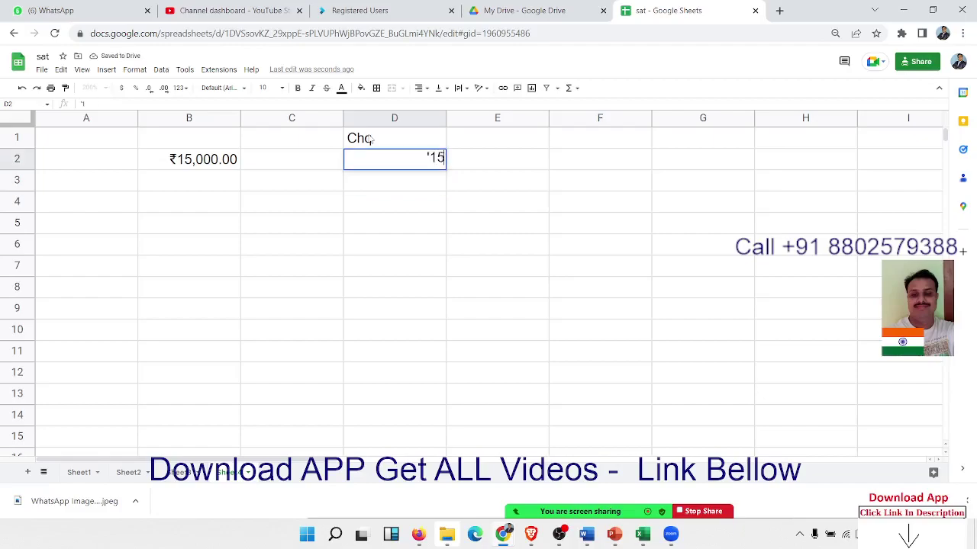
type("42145")
key("Escape")
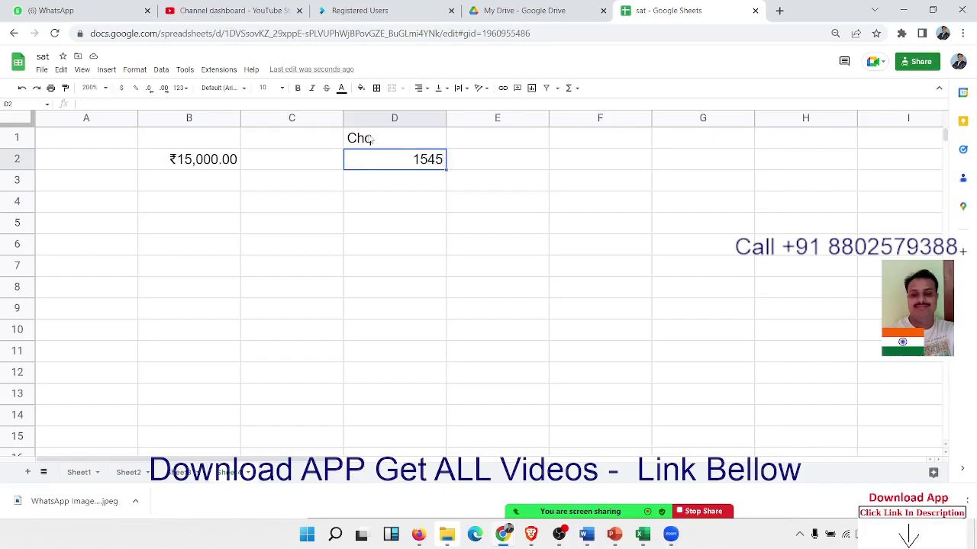
type("'000")
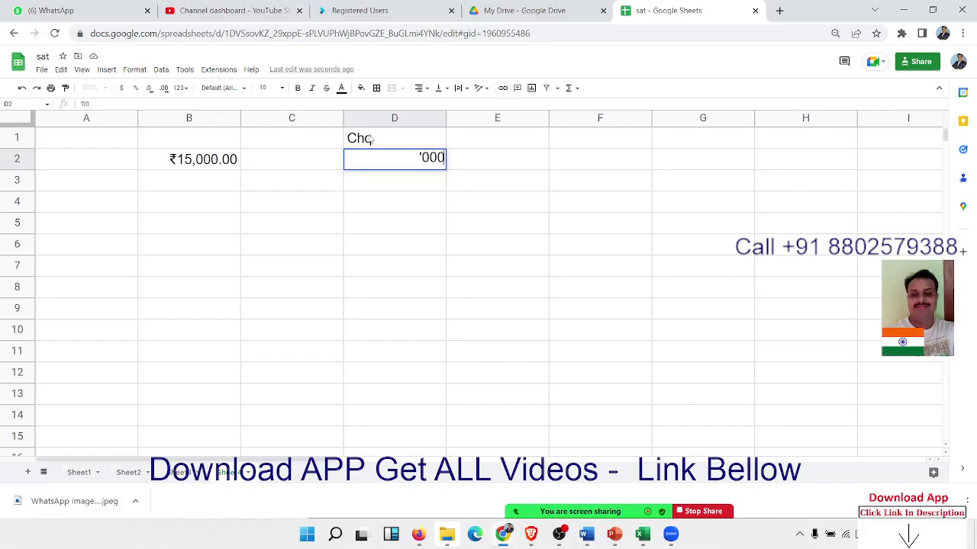
type("1254")
key("Return")
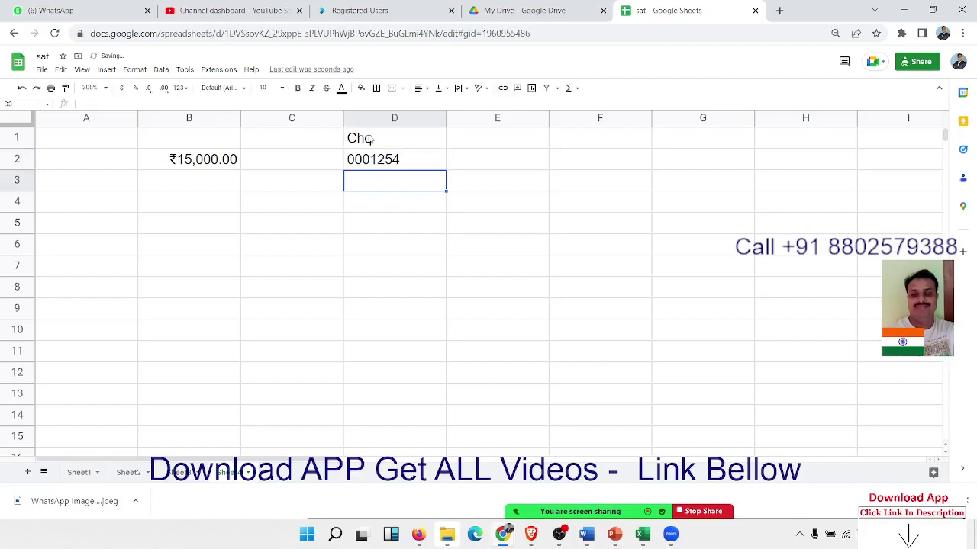
key("Up")
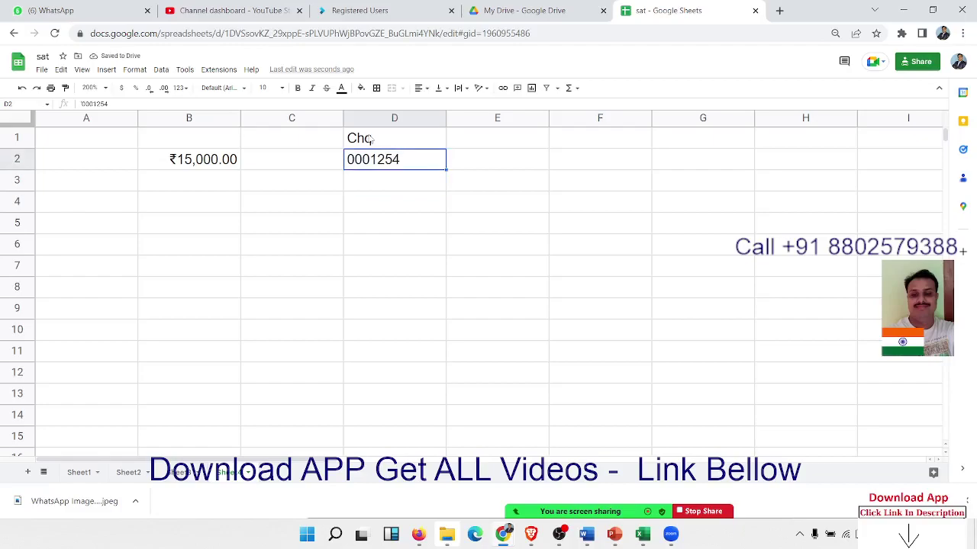
key("Delete")
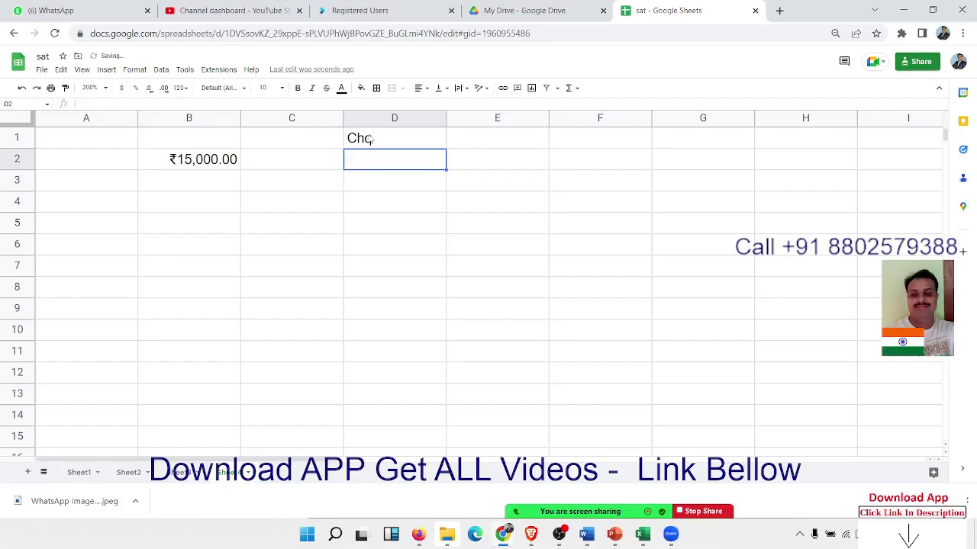
Enter cheque numbers 1452, 332, 6254 and 36952 in D2:D5 and select that range
type("1452")
key("Return")
type("3")
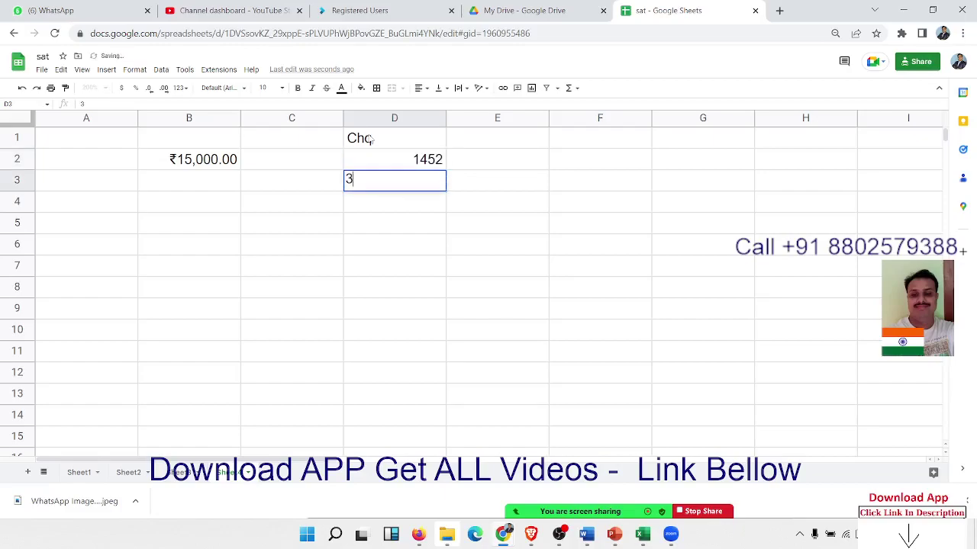
type("32")
key("Return")
type("6254")
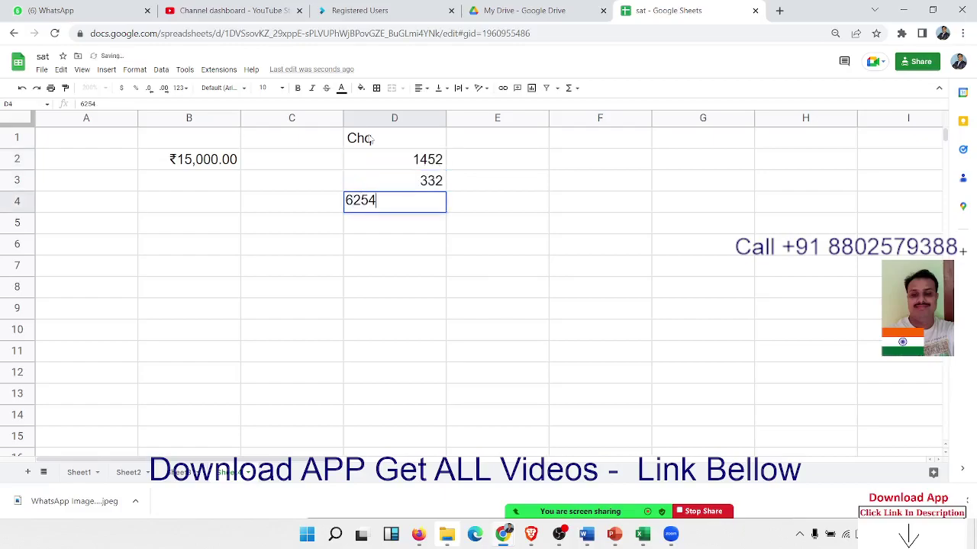
key("Return")
type("36952")
key("Return")
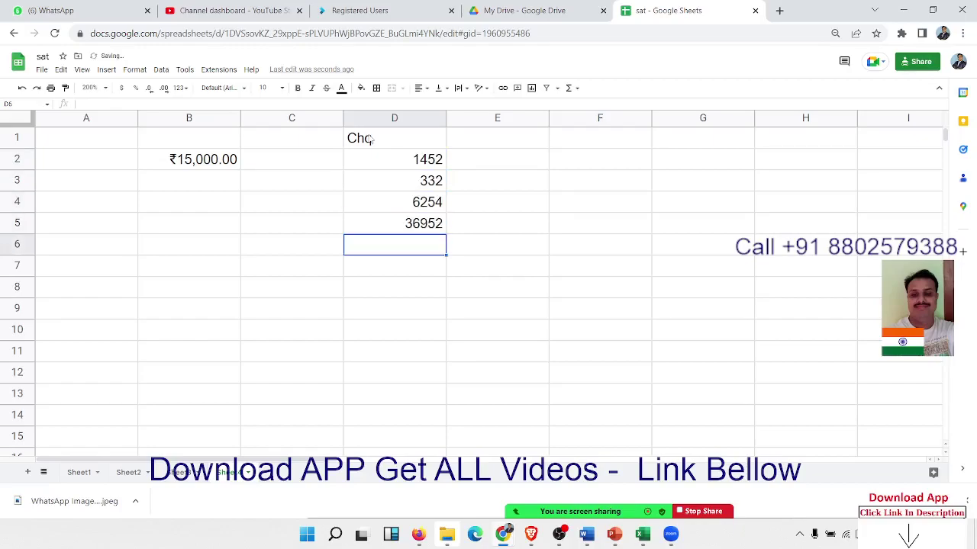
key("Up")
key("shift+Up")
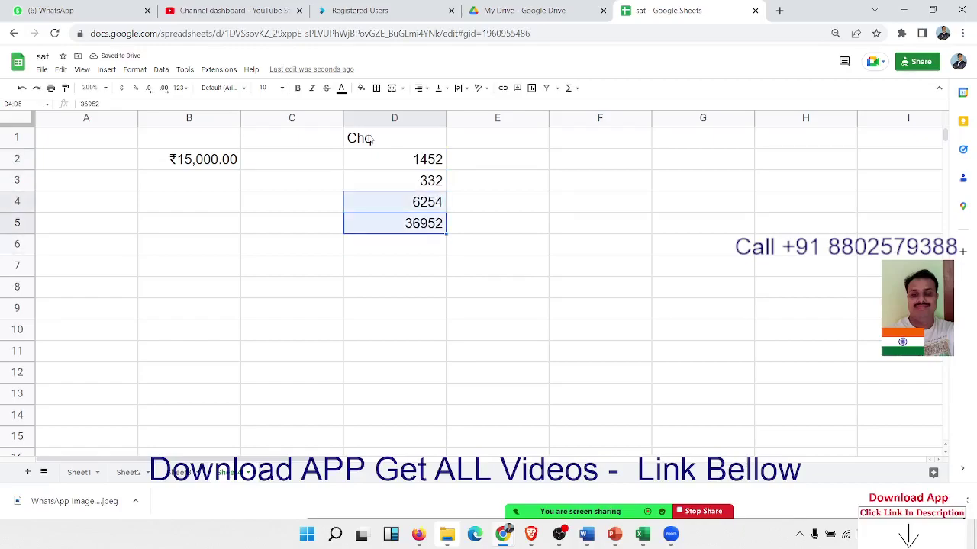
key("shift+Up")
key("shift+Up")
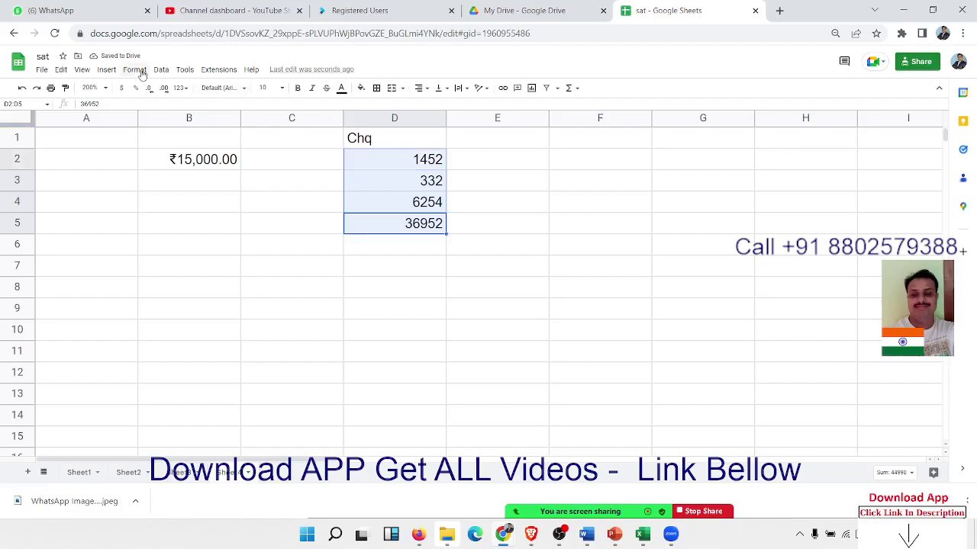
Apply custom number format 000000 to D2:D5, padding cheque numbers to six digits like 001452
left_click(141, 74)
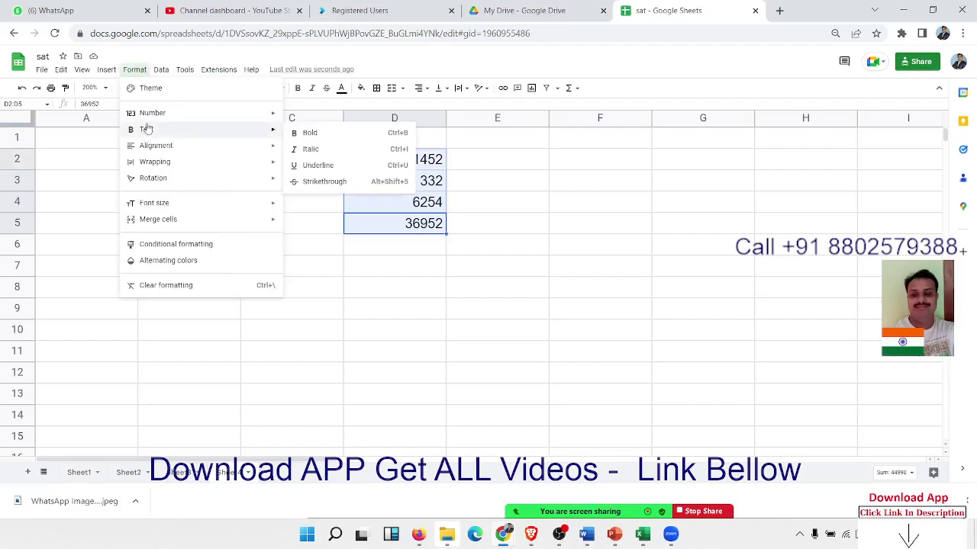
mouse_move(150, 116)
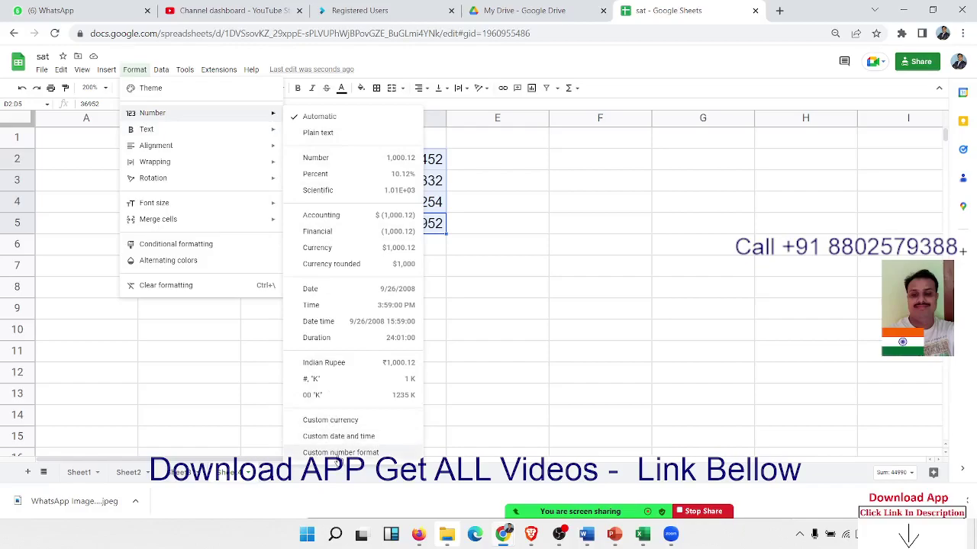
left_click(340, 452)
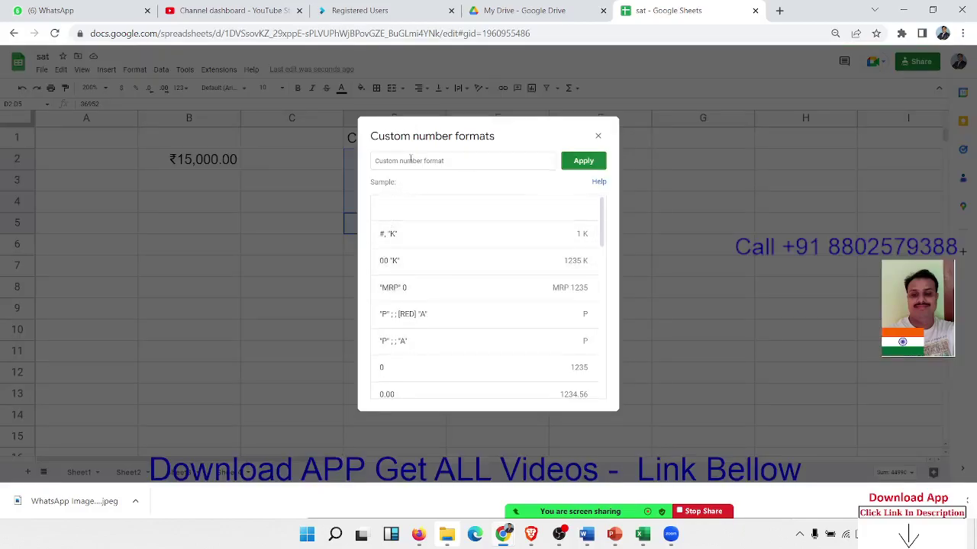
left_click_drag(408, 141, 568, 134)
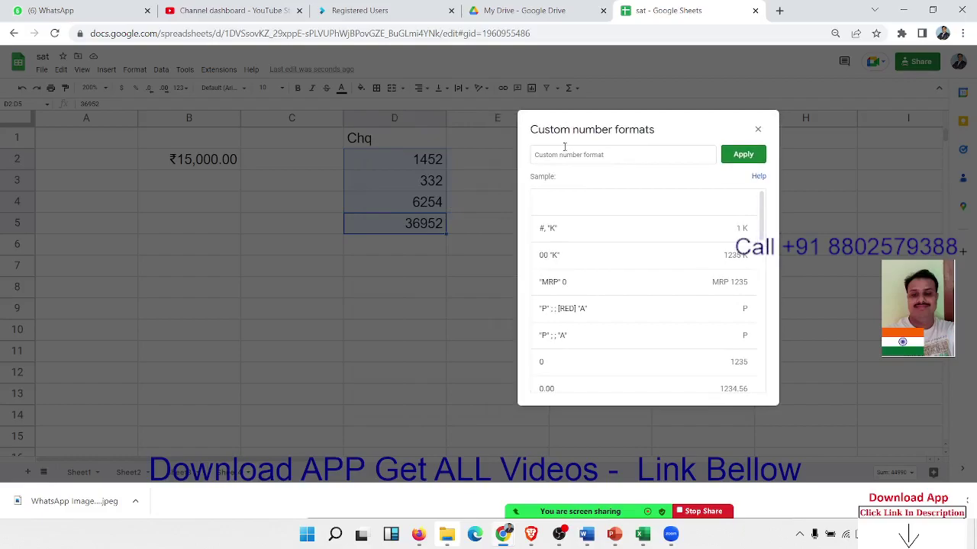
type("00000")
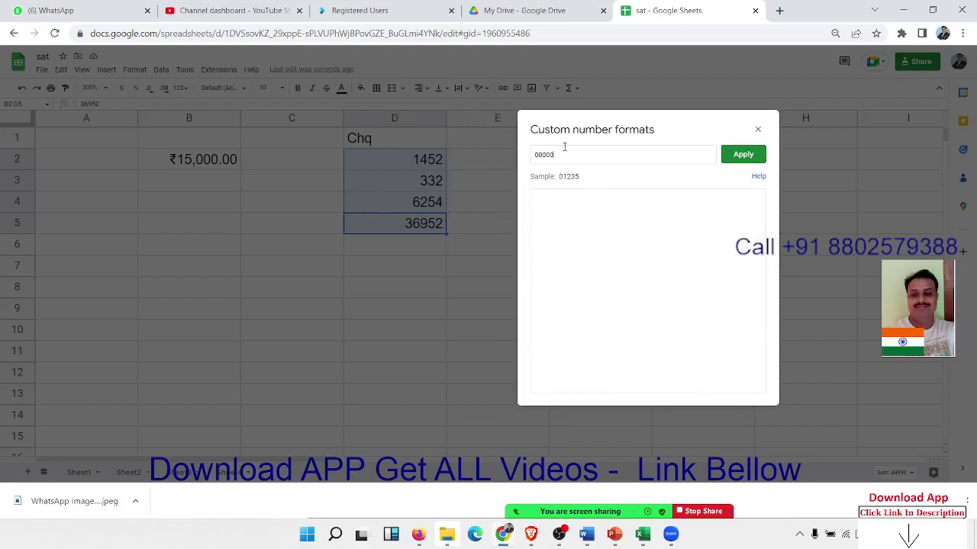
type("0")
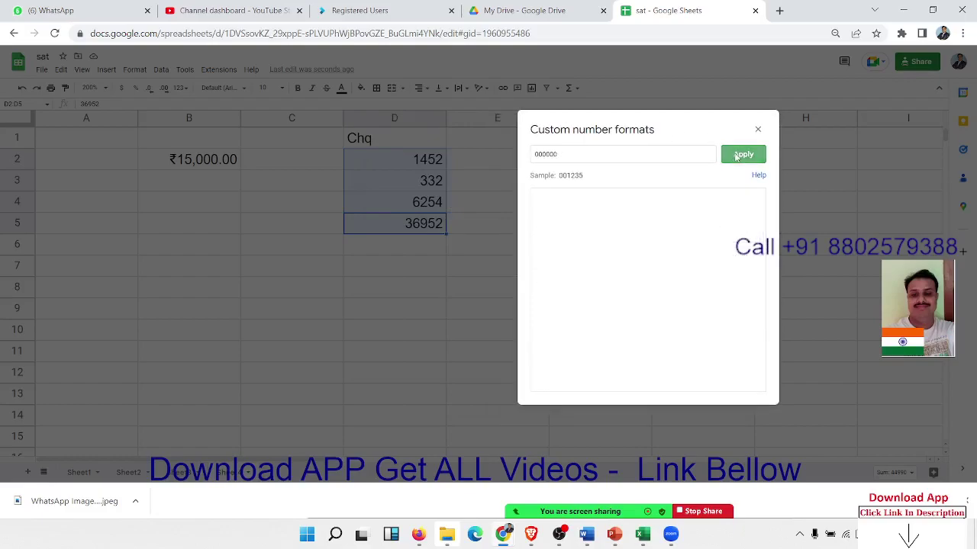
left_click(739, 155)
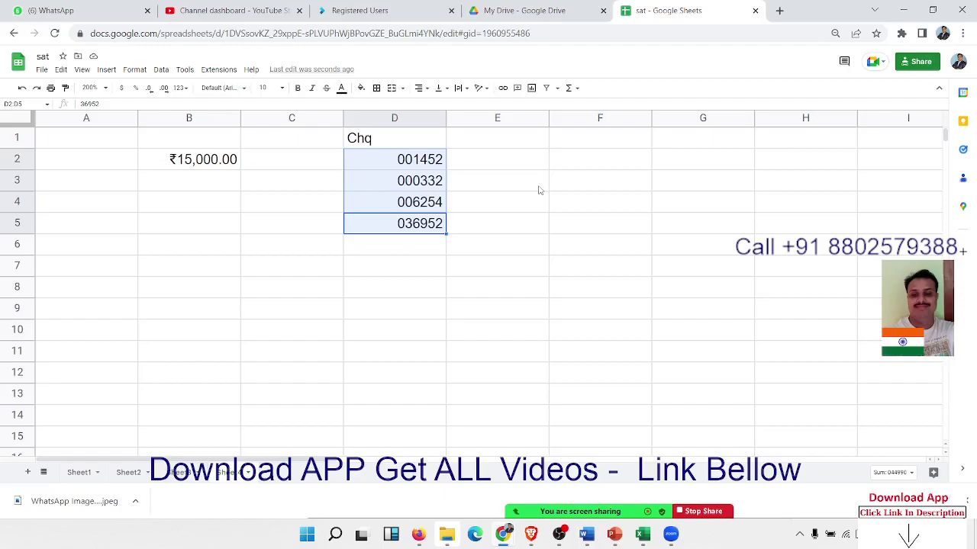
key("Up")
key("Up")
key("Up")
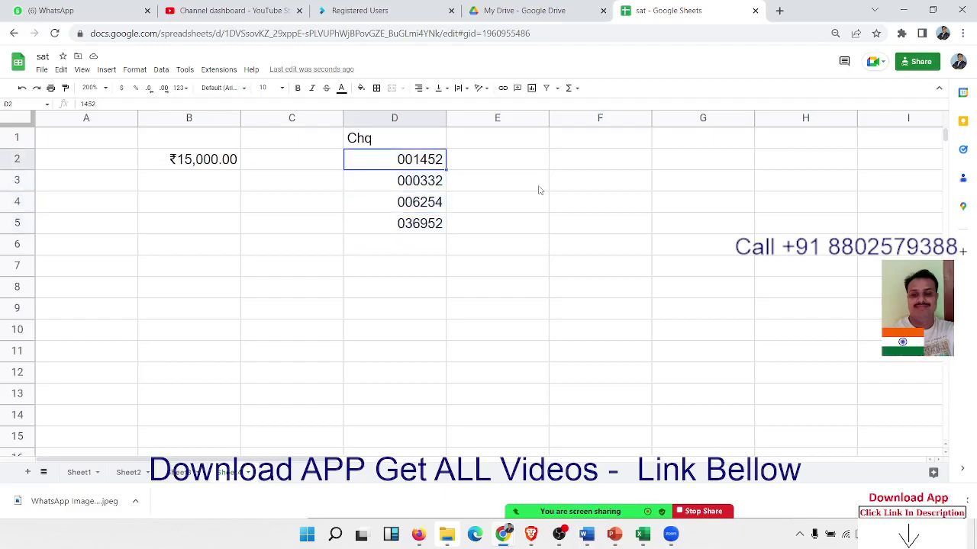
key("Down")
key("Down")
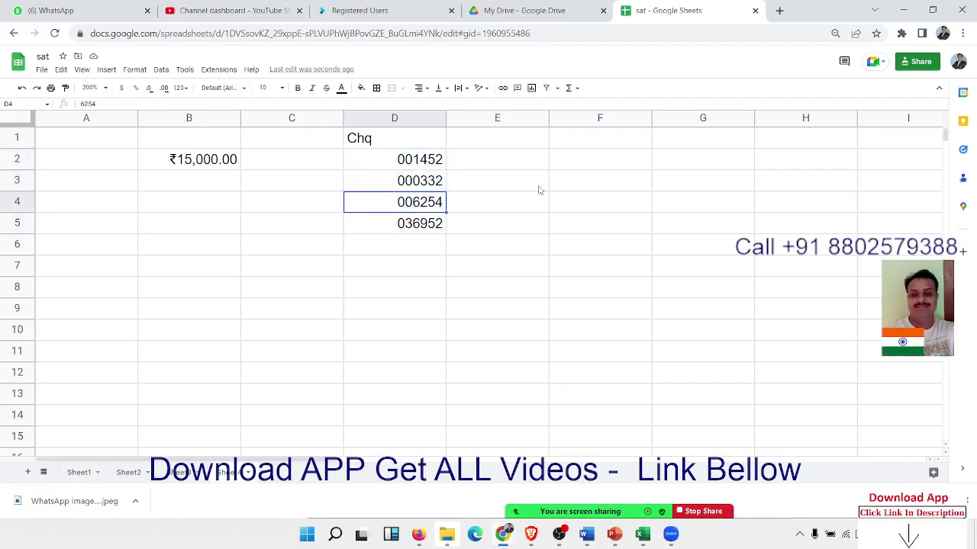
key("Down")
key("Up")
key("Up")
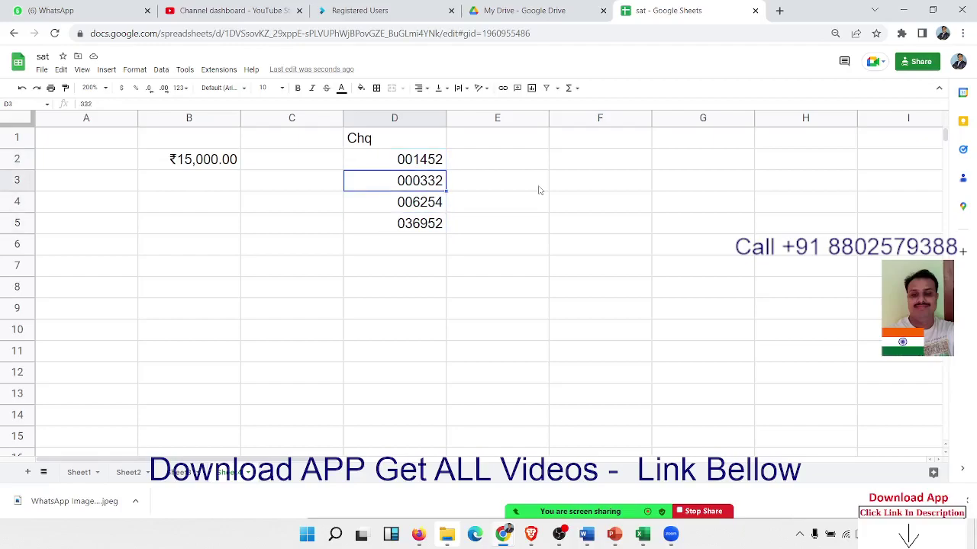
key("Up")
key("Up")
key("Right")
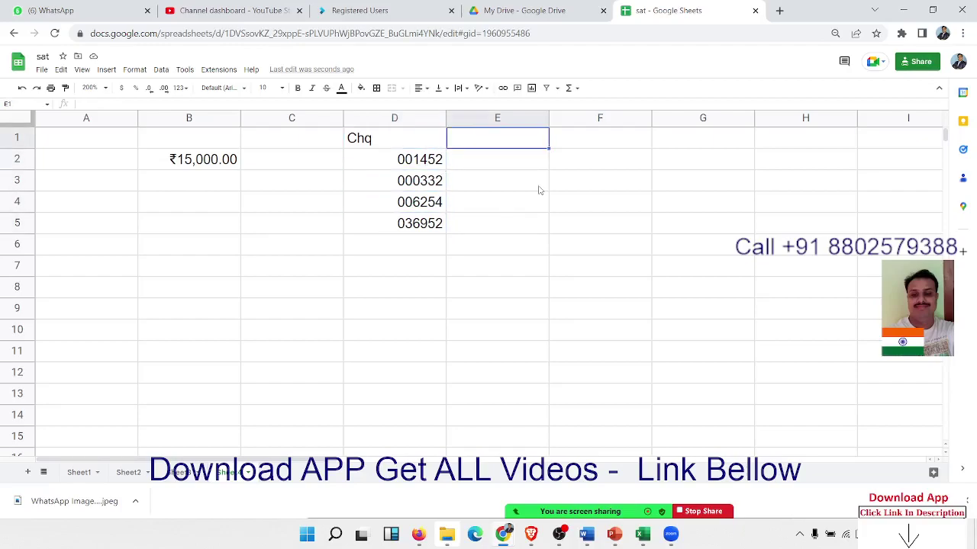
Add the Mobile heading in E1 and the formula =0&D2 in E2, showing 01452
type("M")
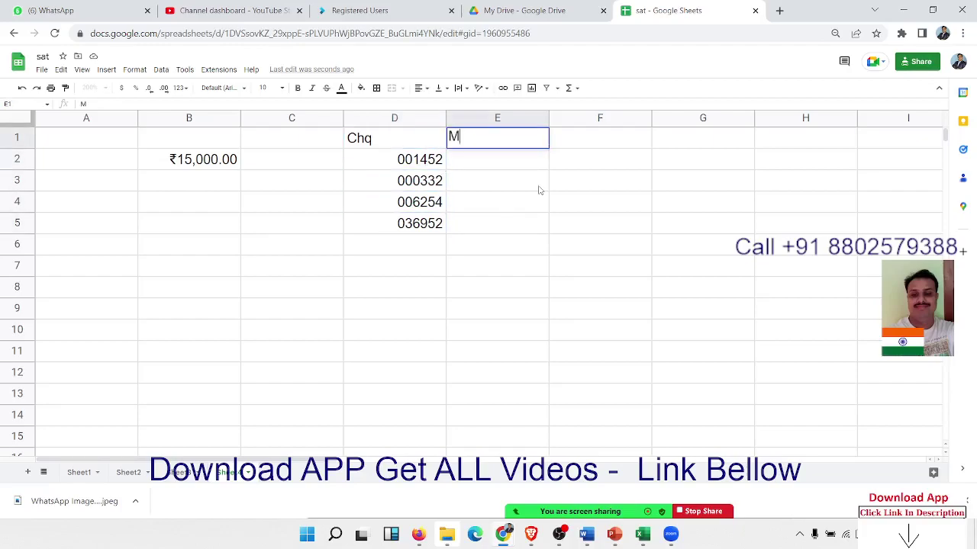
type("obile")
key("Return")
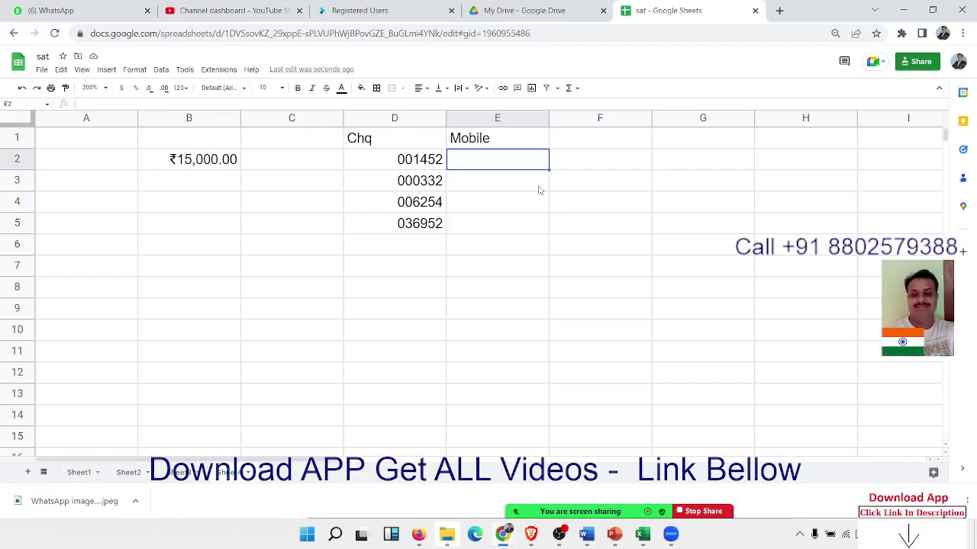
type("=")
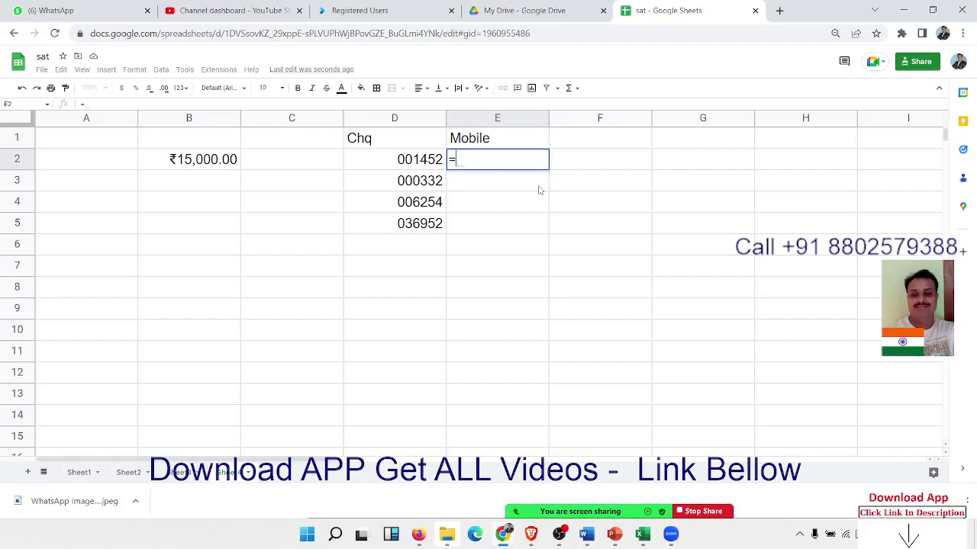
key("Left")
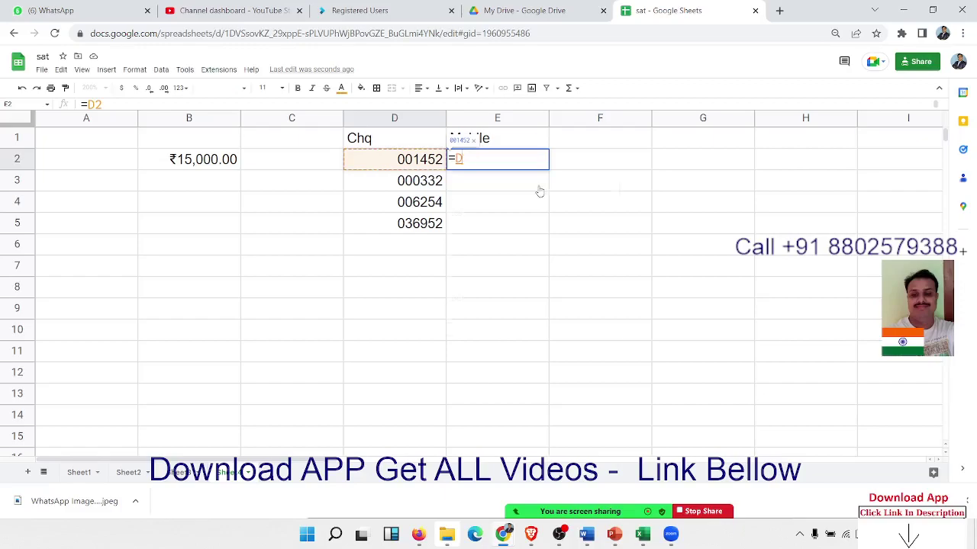
key("BackSpace")
type("0")
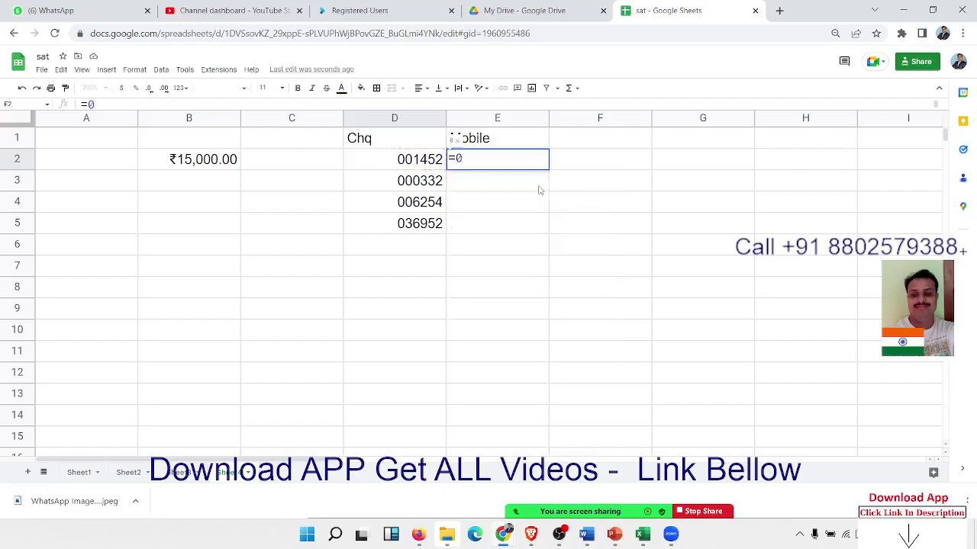
type("&")
key("Left")
key("Return")
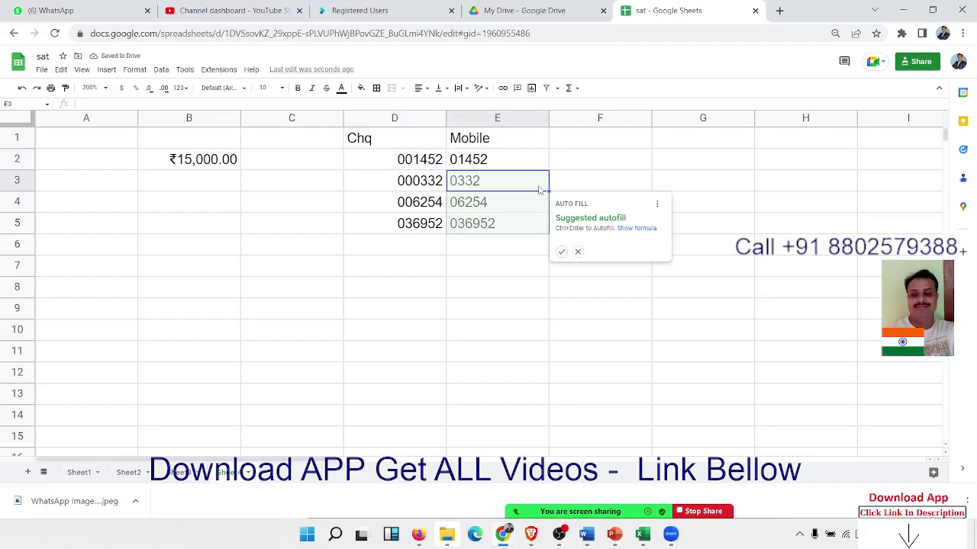
Accept autofill so E3:E5 show 0332, 06254, 036952, then select D2:D5 and E2:E5 to compare
left_click(561, 252)
left_click(507, 232)
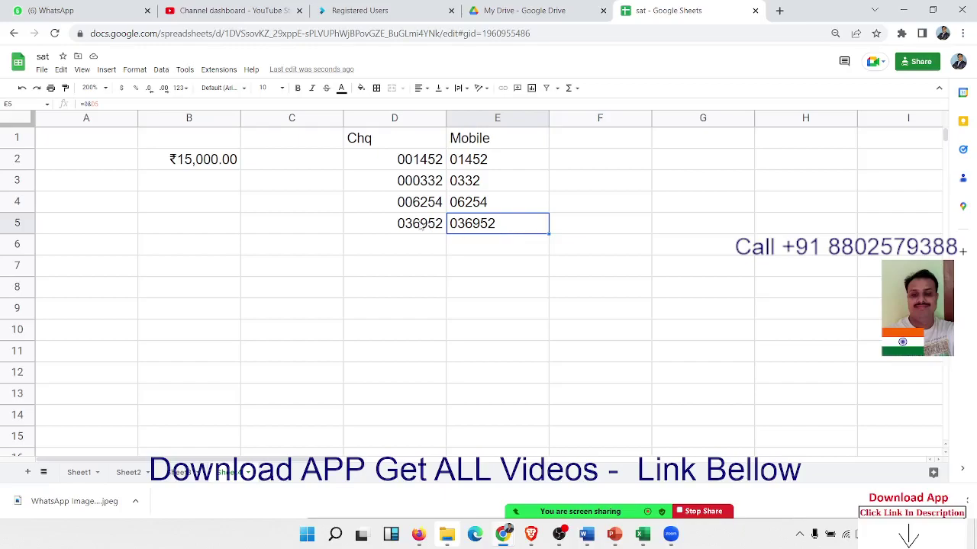
left_click_drag(422, 227, 412, 167)
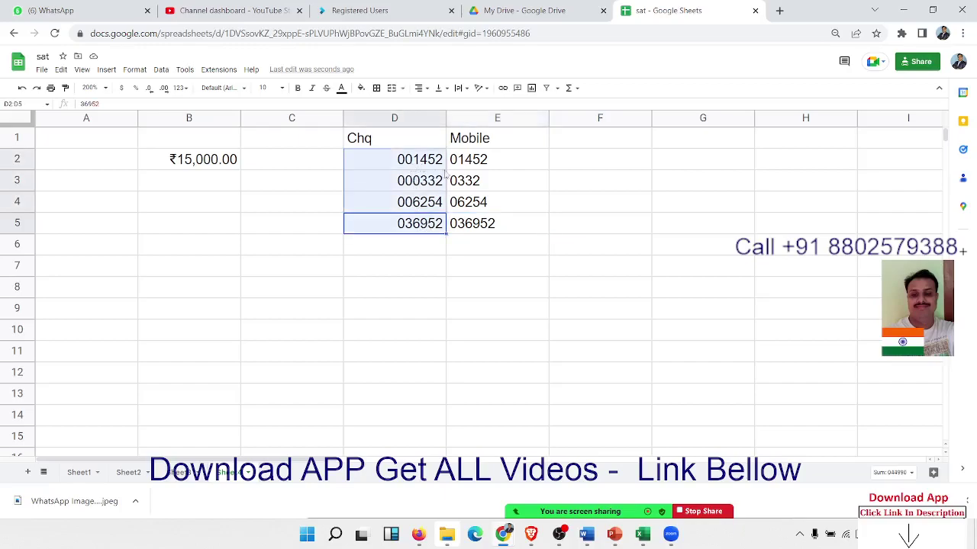
left_click_drag(491, 225, 479, 160)
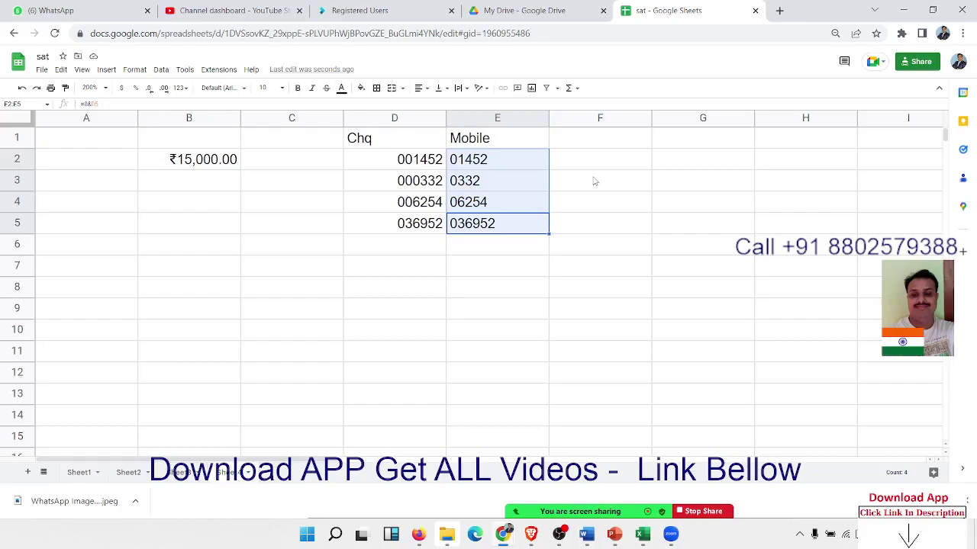
left_click_drag(524, 163, 528, 224)
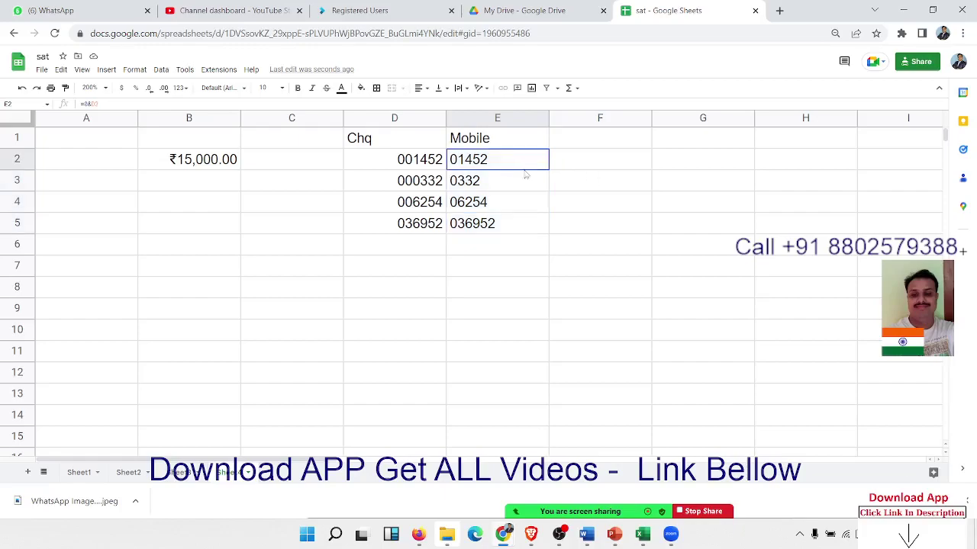
Select the Mobile values in E2:E5 and delete them
key("ctrl+Right")
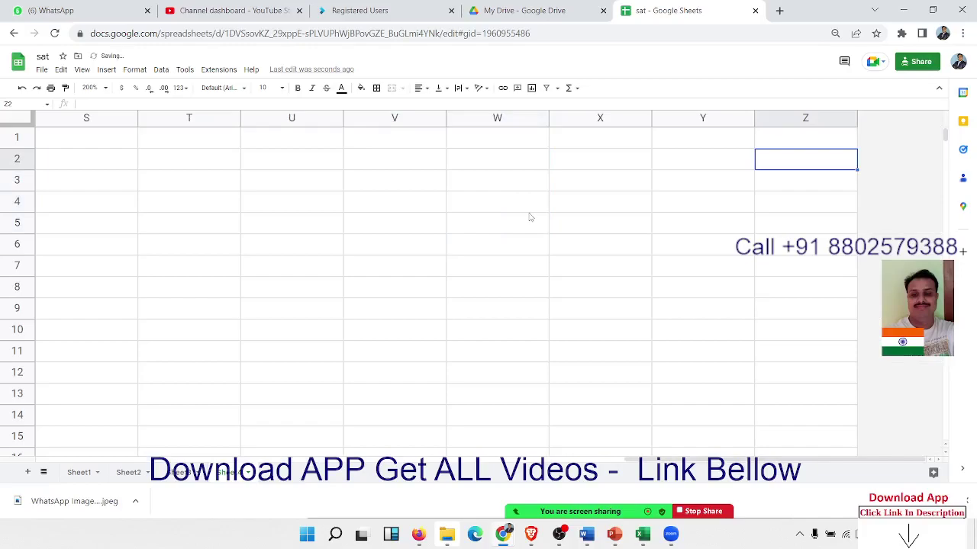
key("ctrl+Left")
key("ctrl+Home")
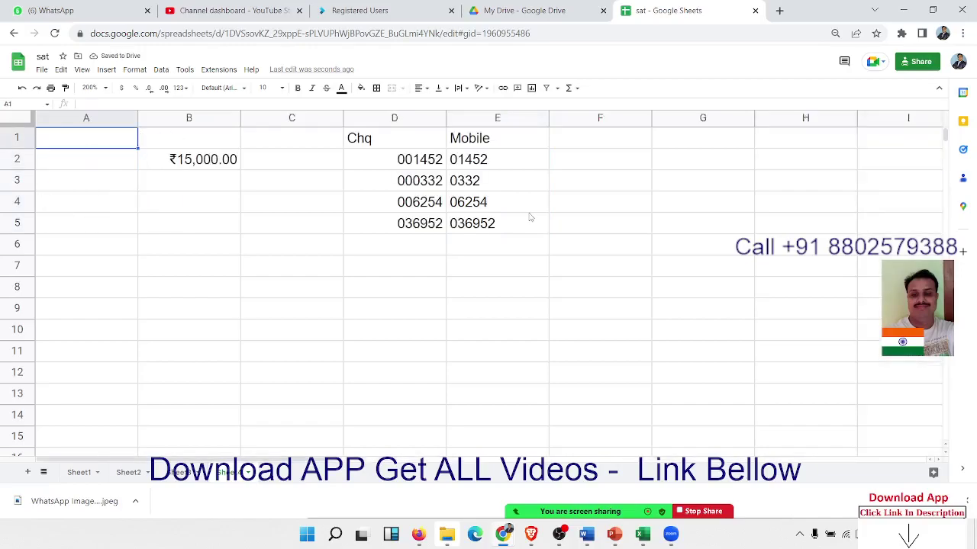
key("Right")
key("Right")
key("Right")
key("Right")
key("Down")
key("ctrl+shift+Down")
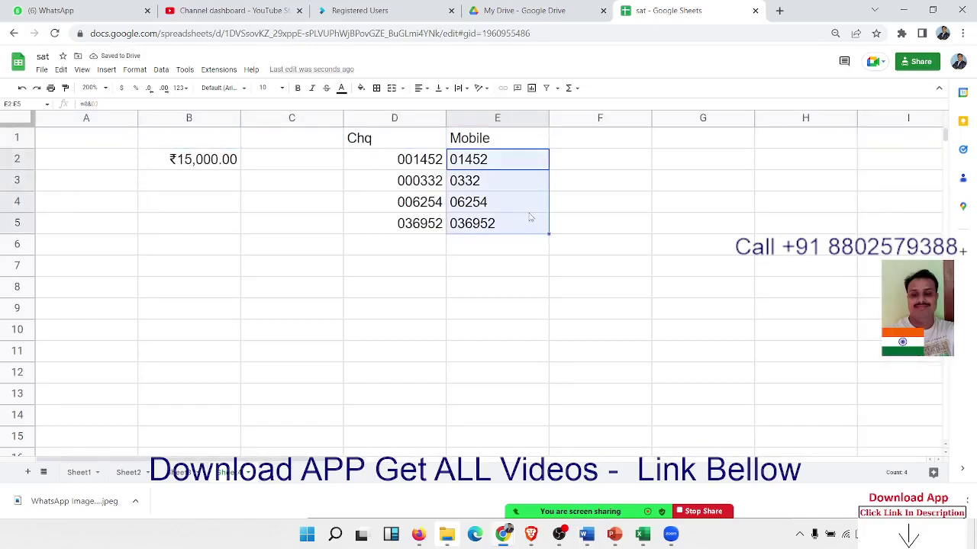
key("Delete")
Test a +91 mobile number in E2 and a formula in F2, then clear E2 and select E2:E5
key("shift+Up")
key("shift+Up")
key("shift+Up")
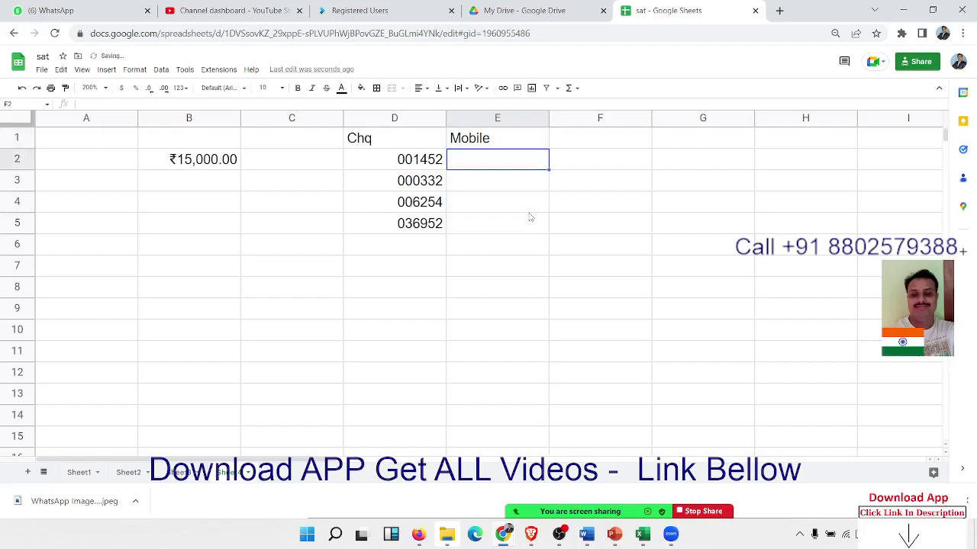
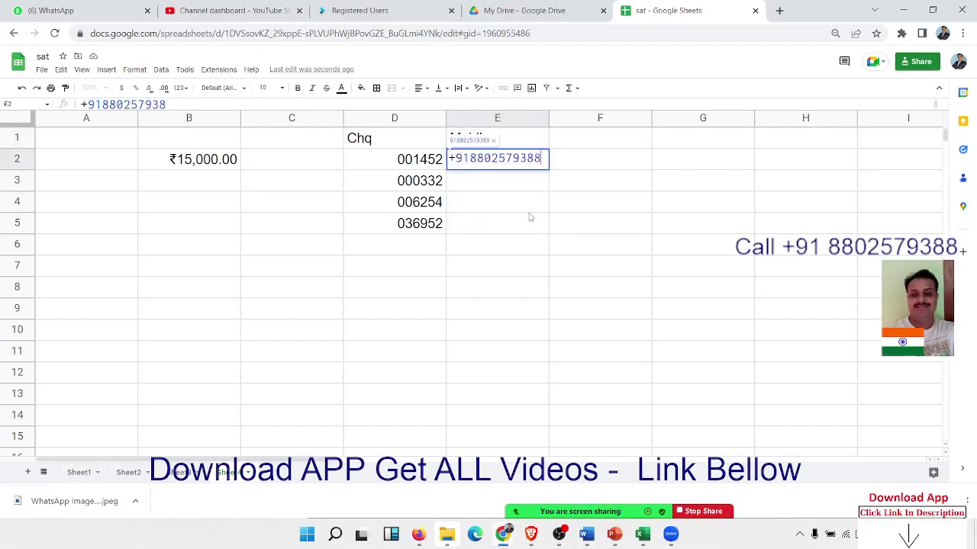
key("Return")
key("Up")
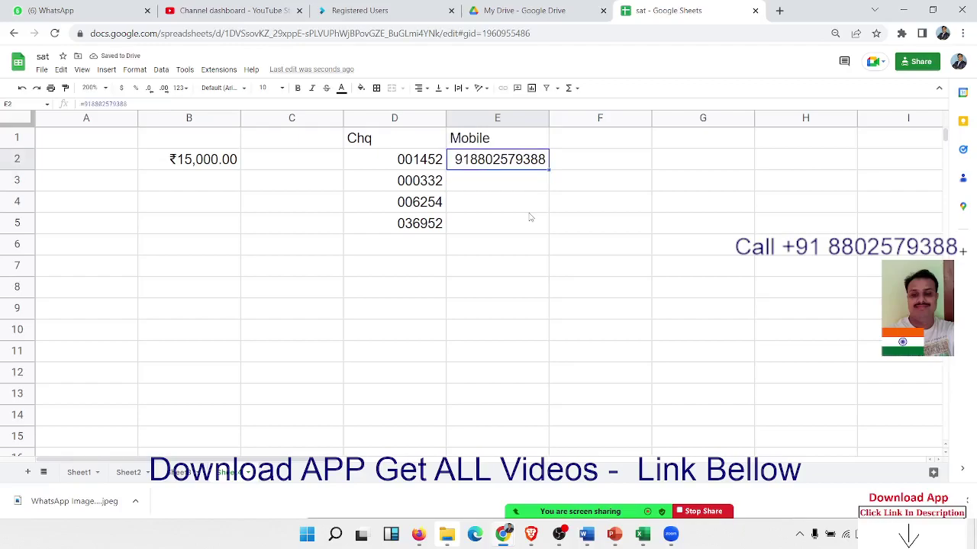
key("Right")
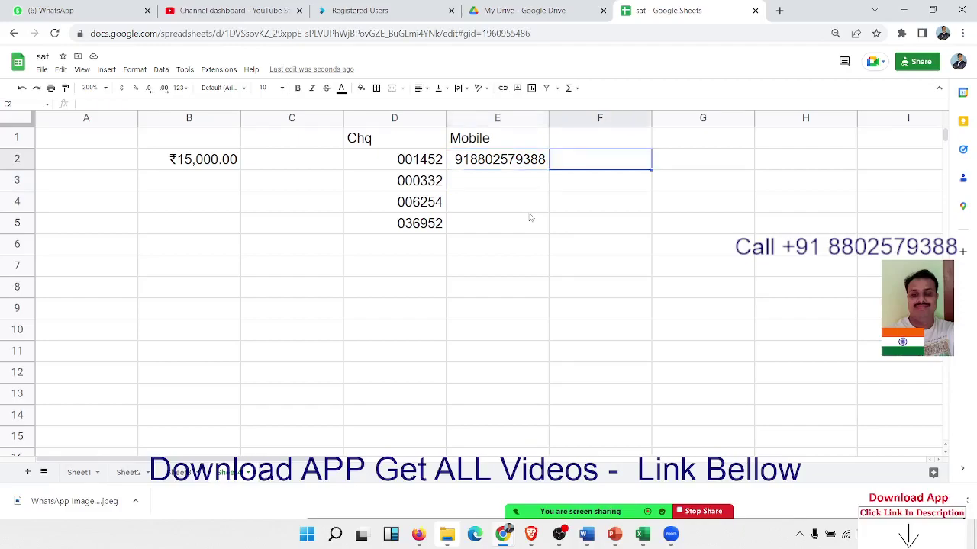
type("=")
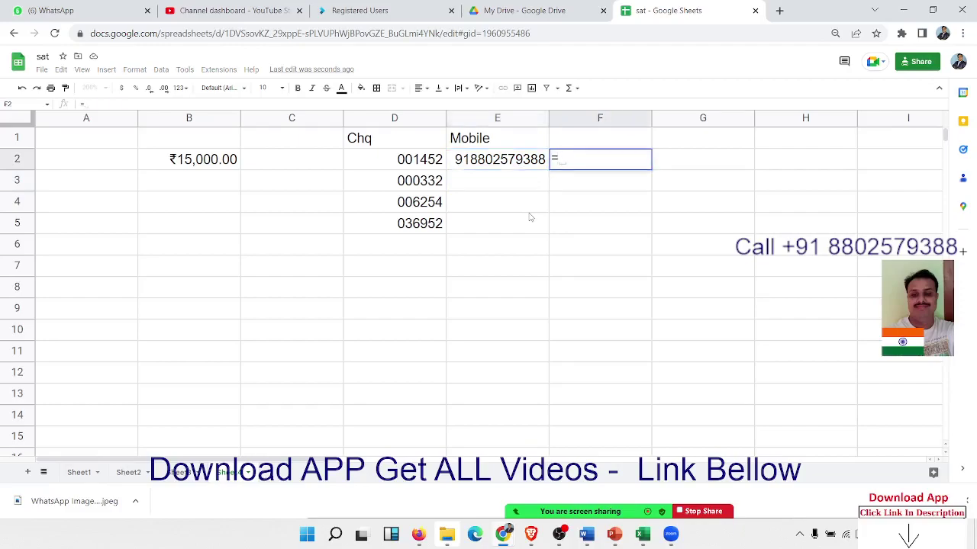
type("+")
key("Escape")
key("Left")
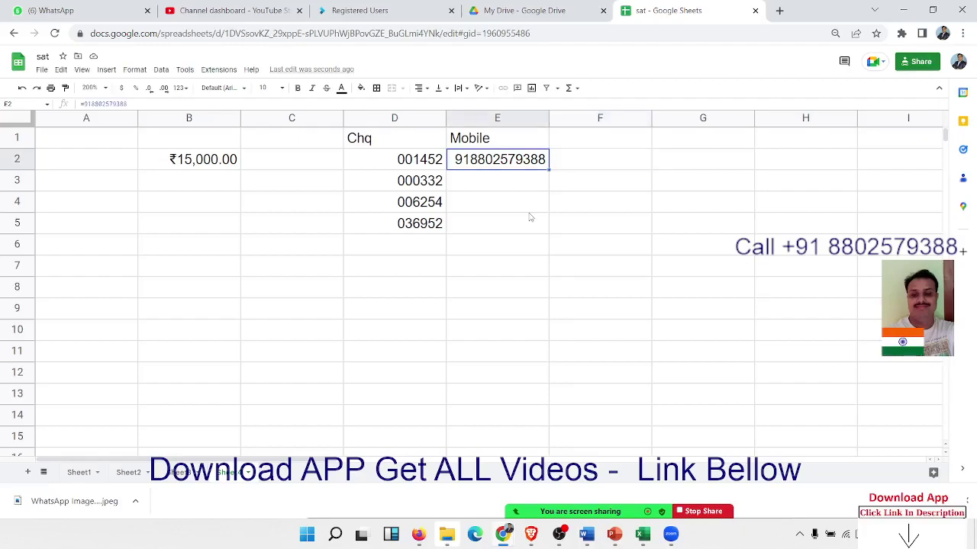
key("Delete")
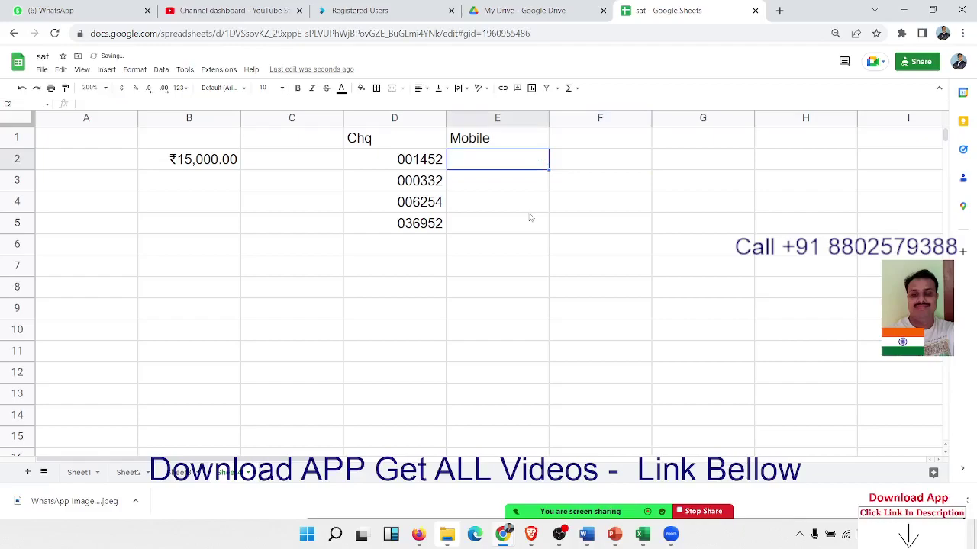
key("shift+Down")
key("shift+Down")
key("shift+Down")
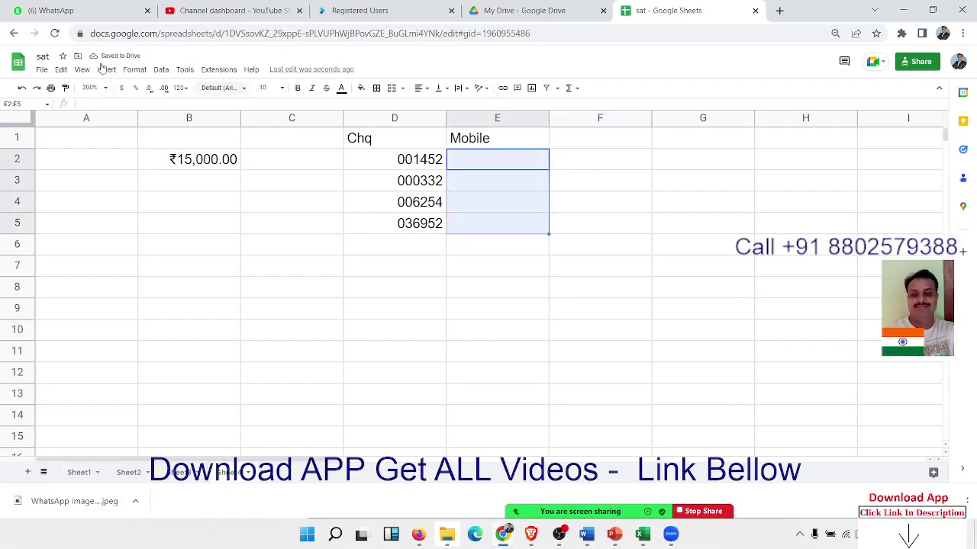
Replace the 000000 format on E2:E5 with the custom number format '+91 0'
left_click(129, 71)
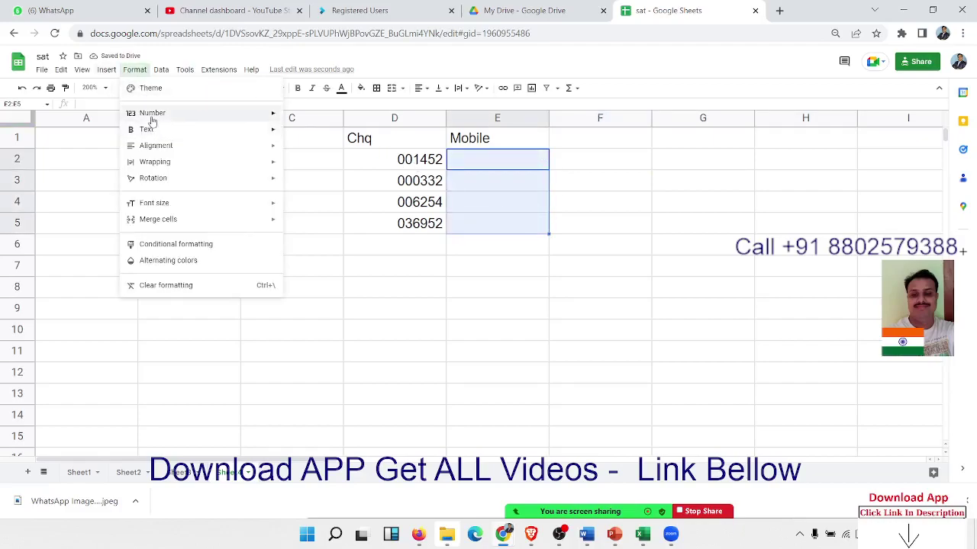
mouse_move(153, 116)
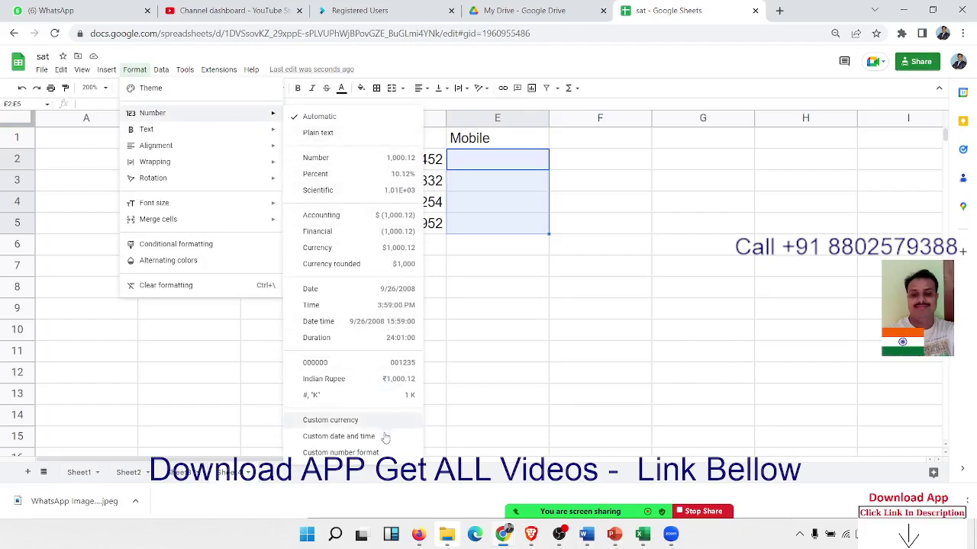
left_click(378, 456)
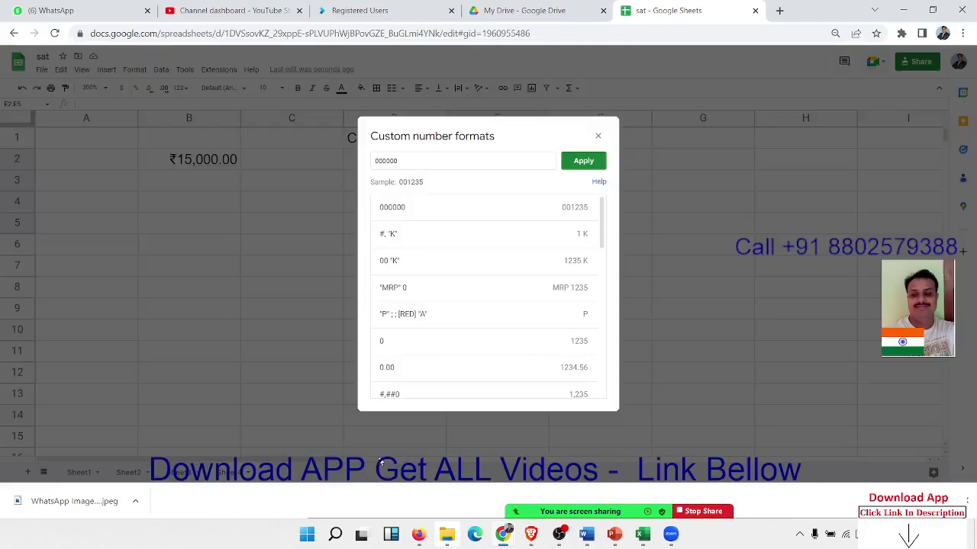
left_click_drag(398, 163, 342, 168)
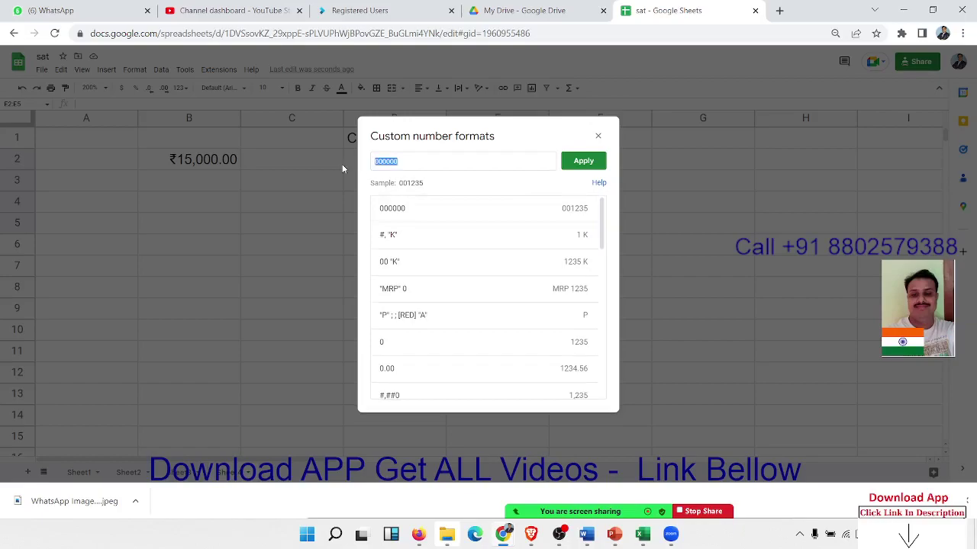
type("+91 ")
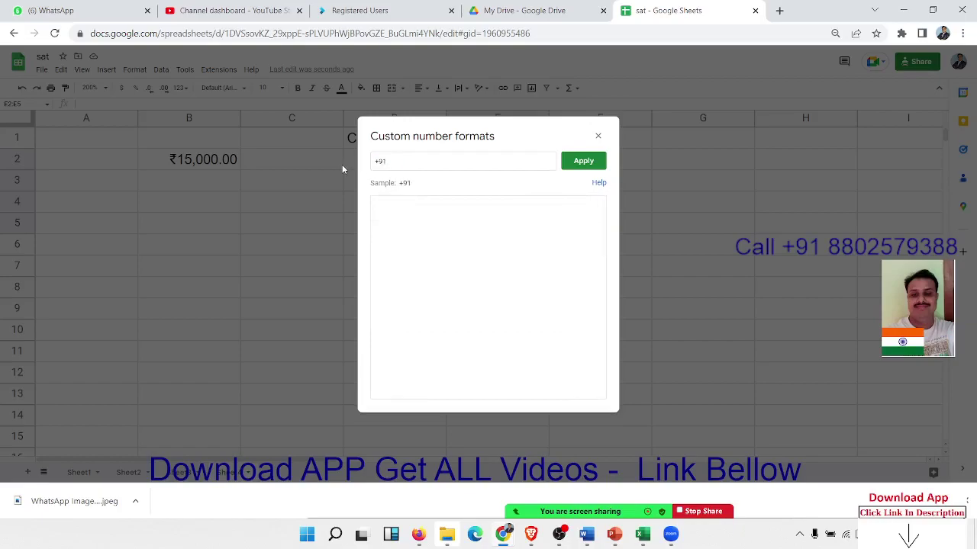
type("0")
left_click(585, 163)
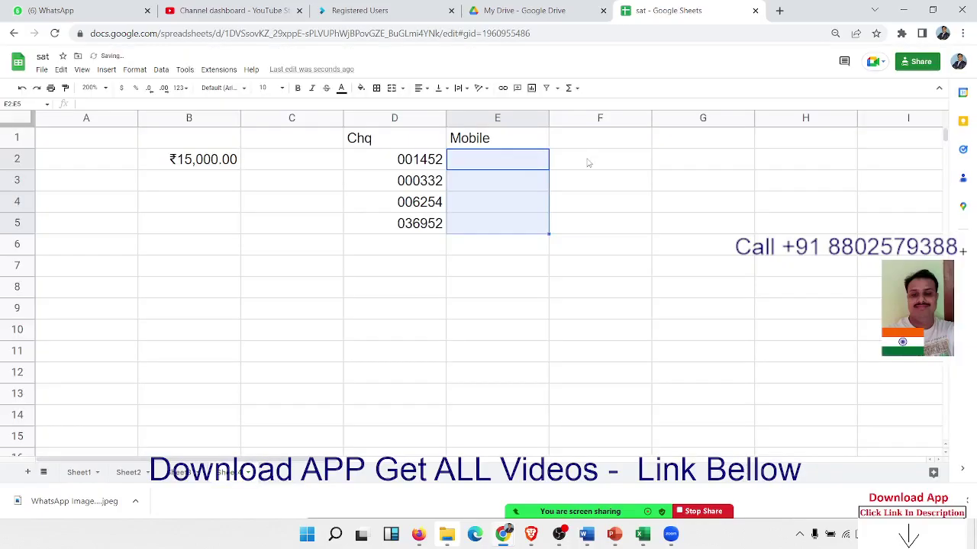
Enter a mobile number in E2 and autofit column E to display it
left_click(532, 164)
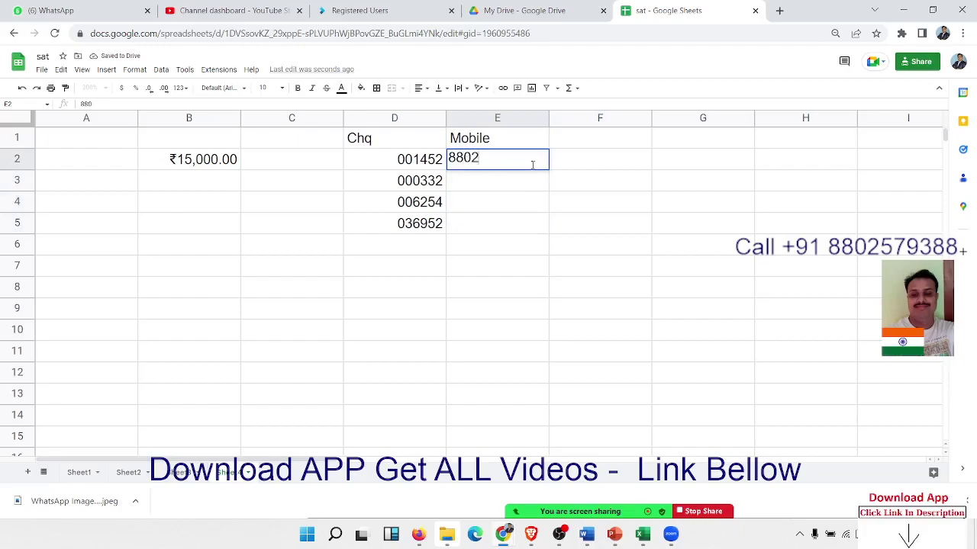
key("Return")
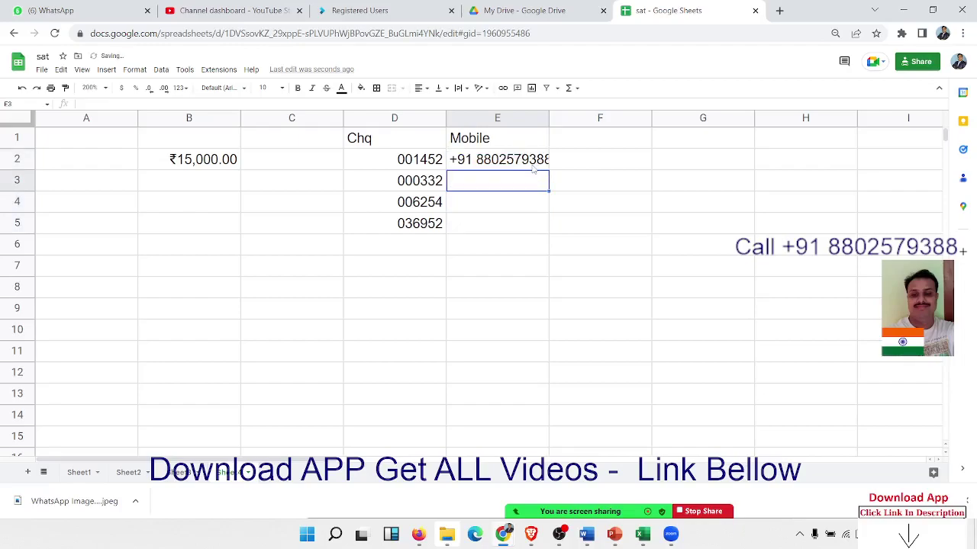
double_click(547, 118)
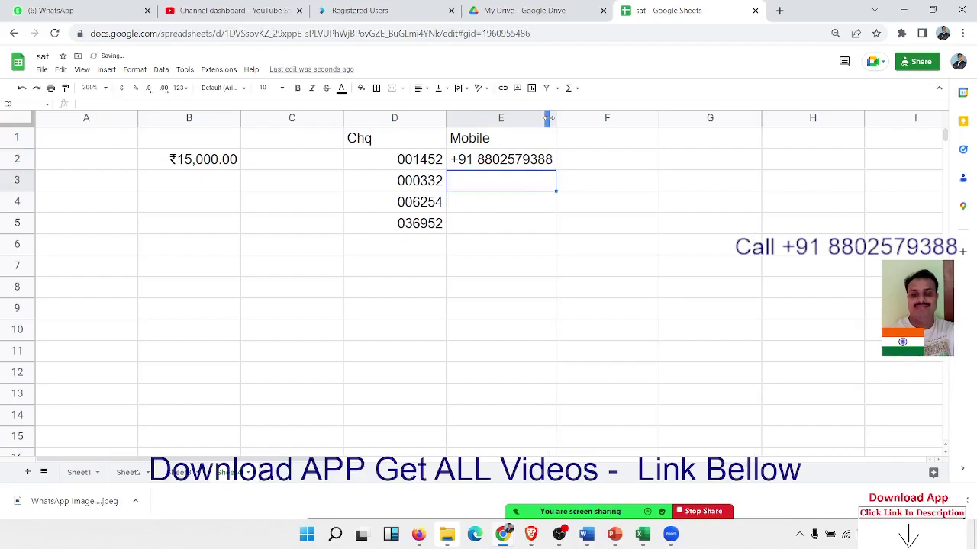
Enter 1500 in B7, then overwrite it with the text 'MRP 5000'
left_click(172, 266)
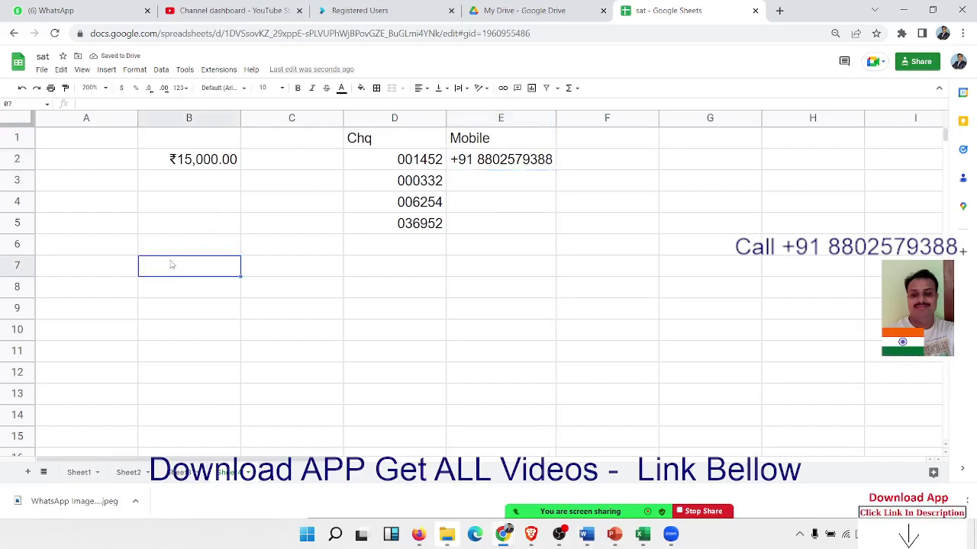
type("1500")
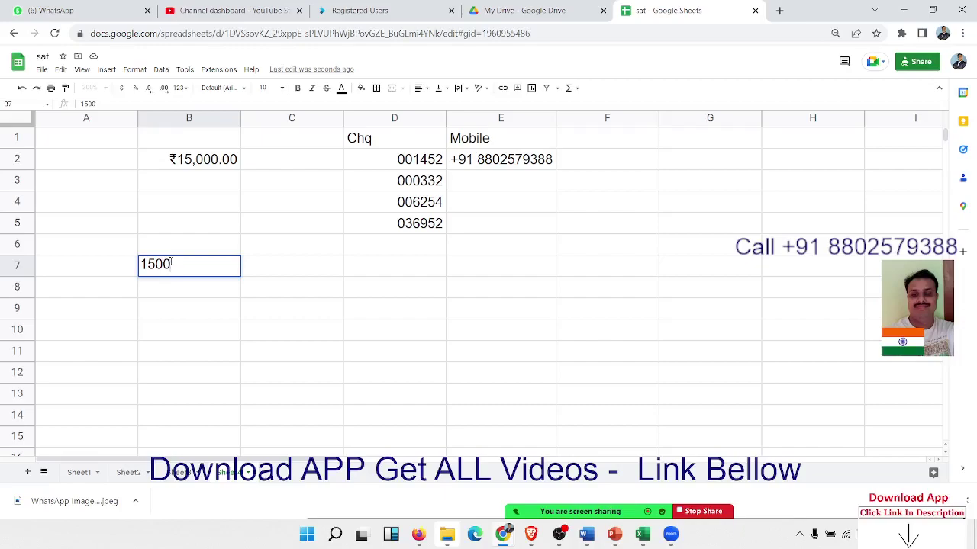
key("Return")
left_click(173, 266)
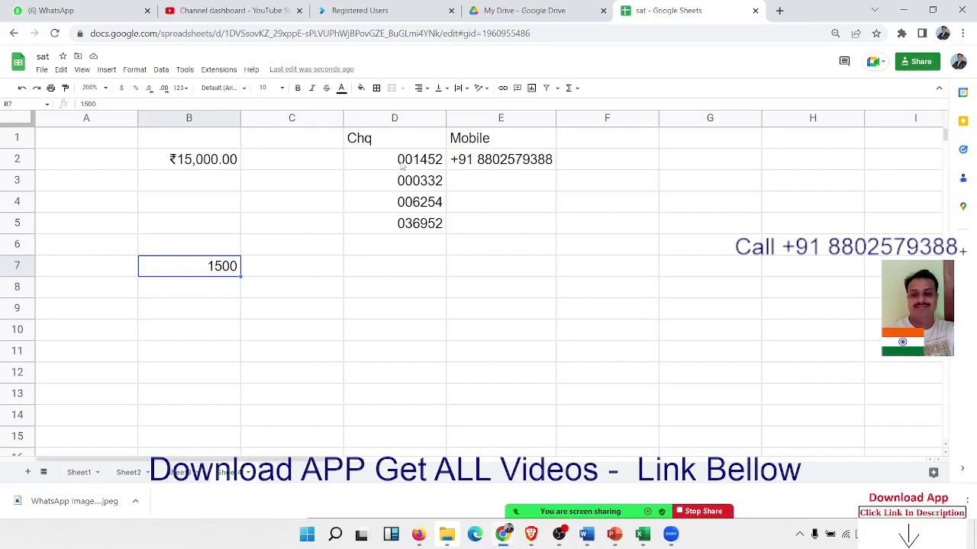
type("MRP 500")
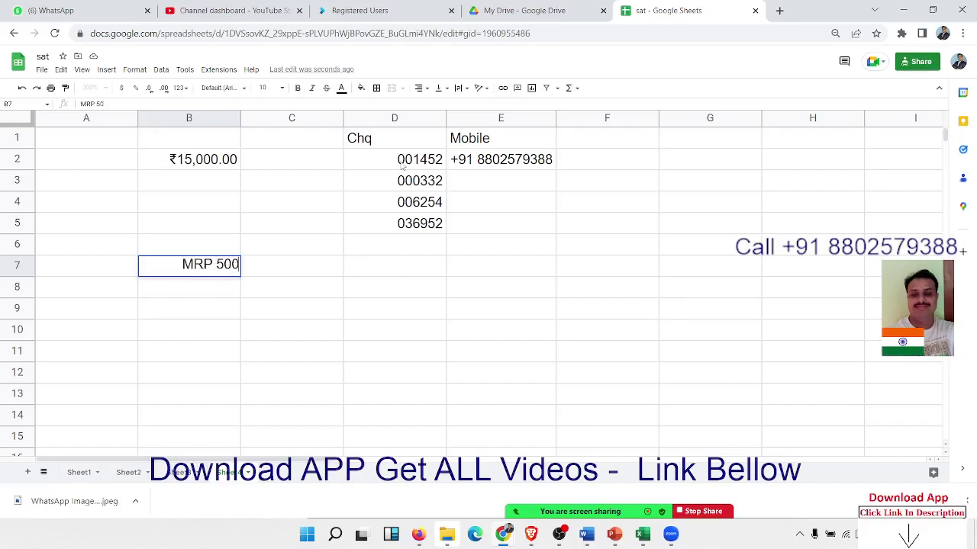
type("0")
key("Return")
Try =B7+20 in C7, clear the resulting error, and undo B7 back to 1500
key("Up")
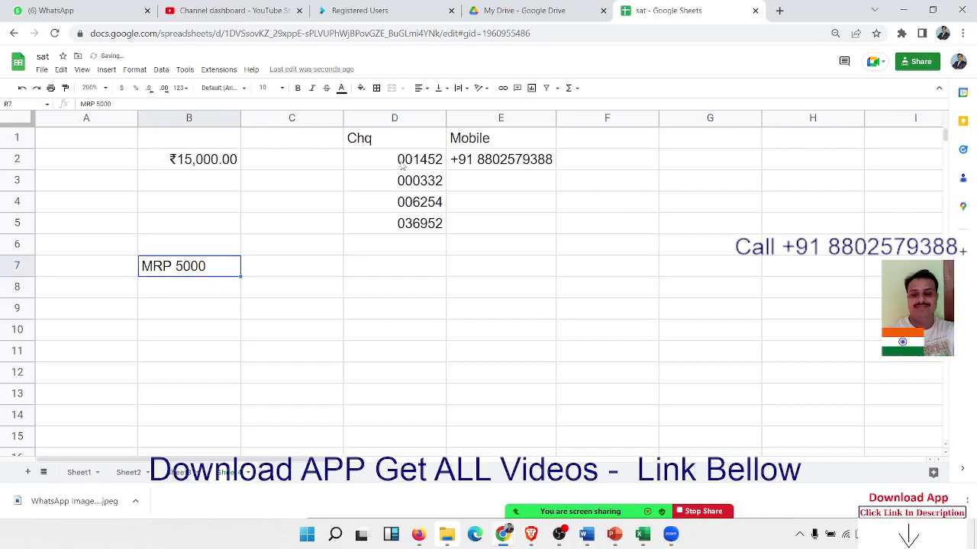
key("Right")
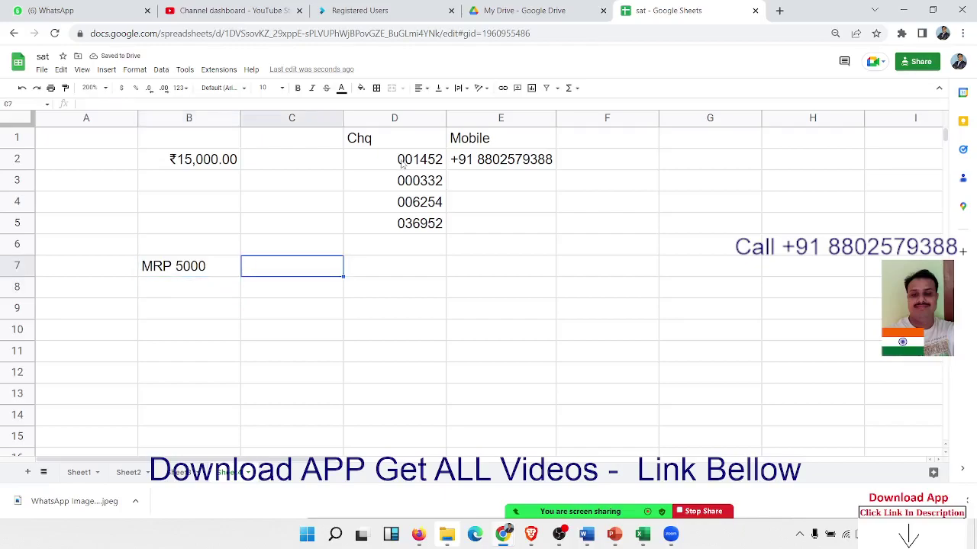
type("]=")
key("Left")
type("+20")
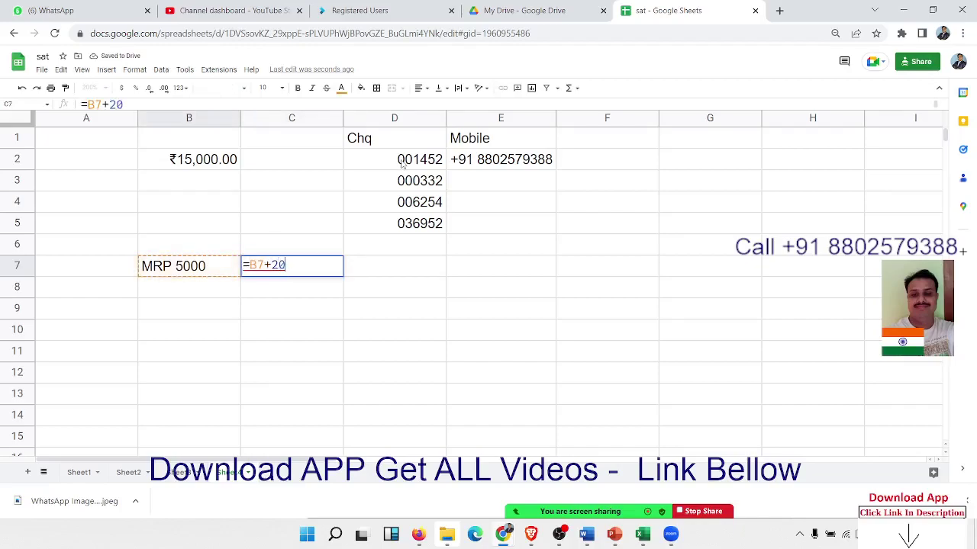
key("Return")
key("Up")
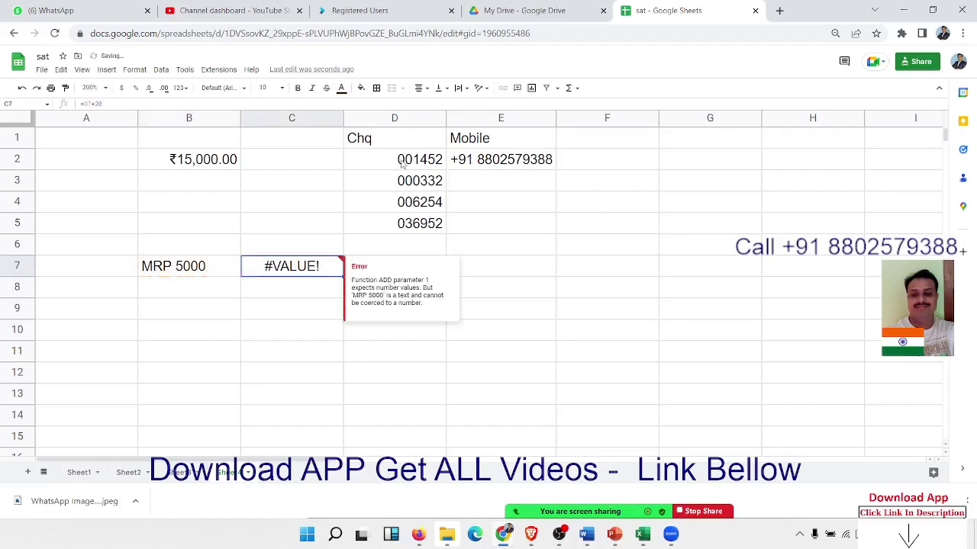
key("Delete")
key("Left")
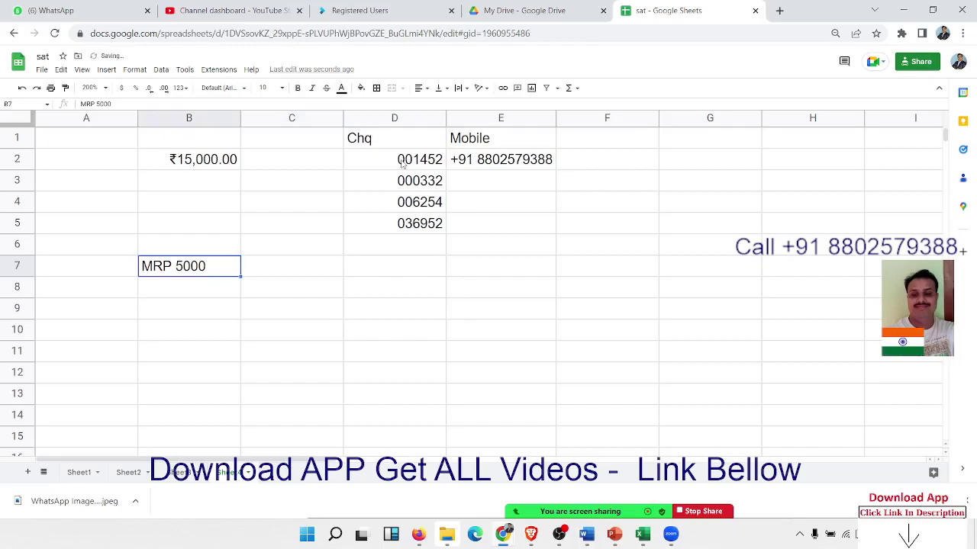
key("ctrl+z")
key("ctrl+z")
key("ctrl+z")
key("ctrl+z")
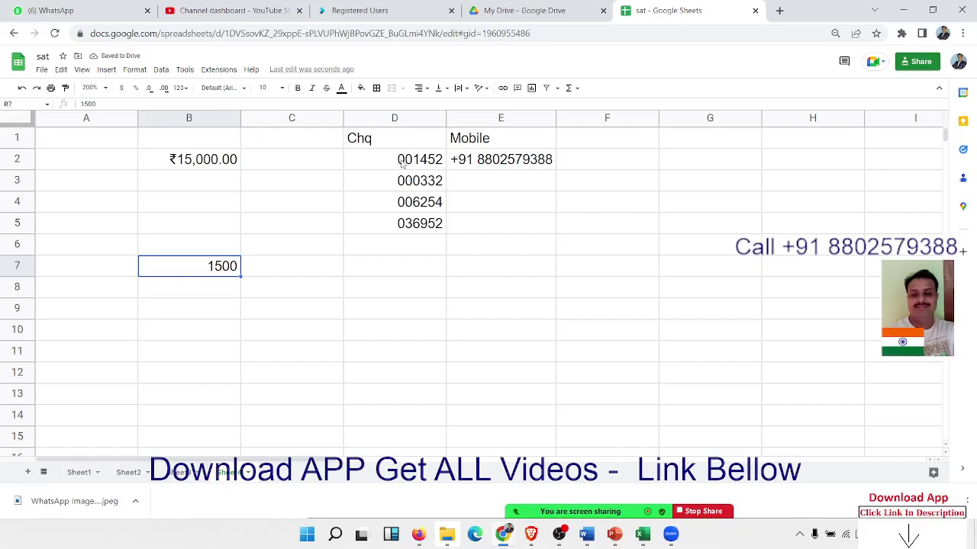
Apply the custom number format "MRP" to B7 so it displays MRP while storing 1500
left_click(145, 70)
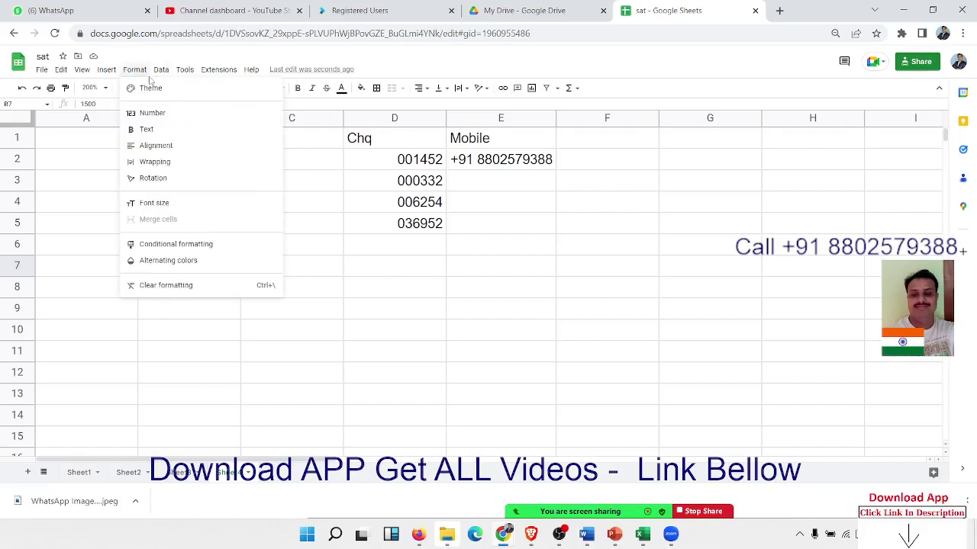
mouse_move(159, 117)
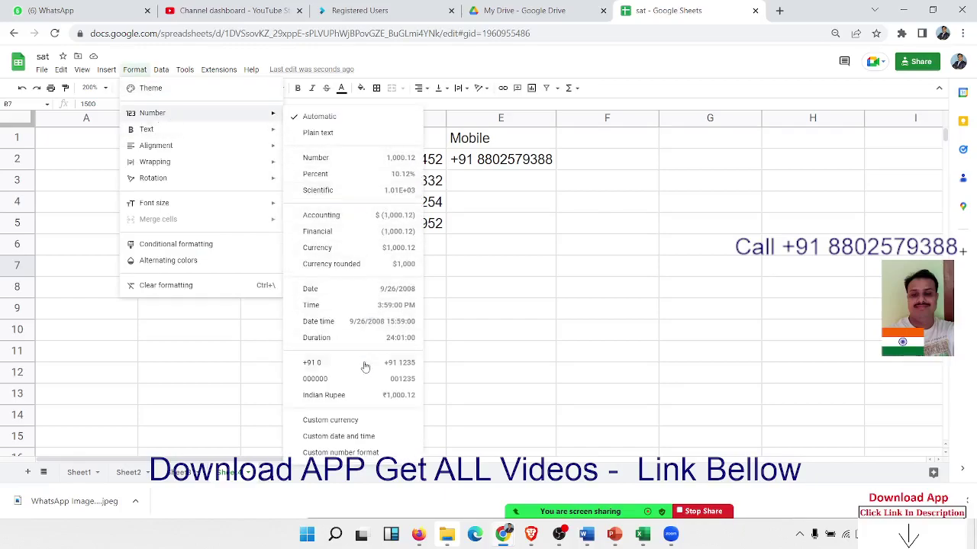
left_click(365, 453)
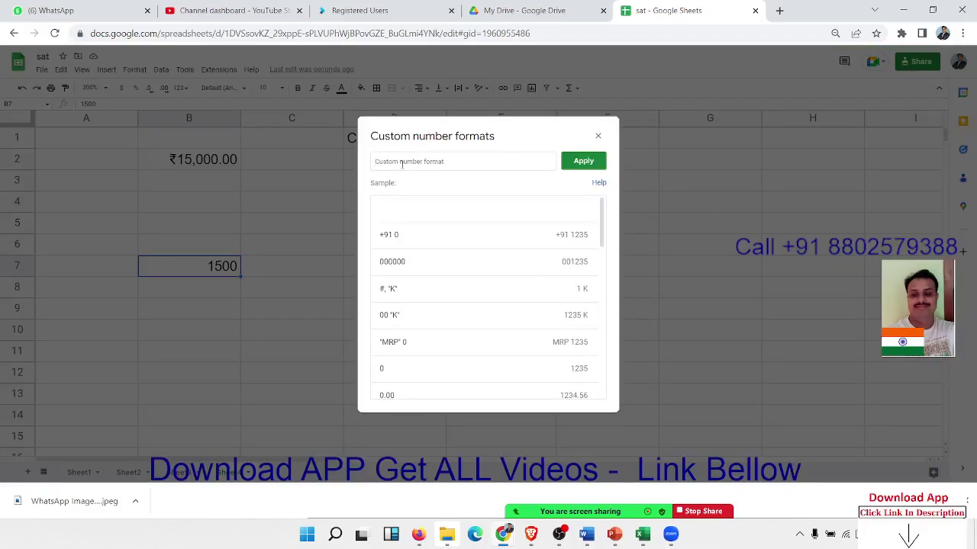
type("\"MRP\"")
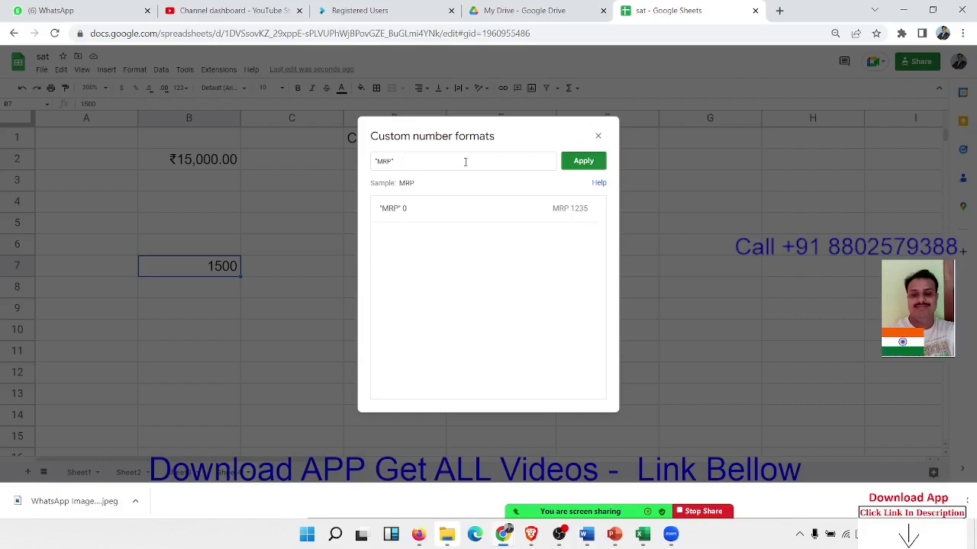
left_click(585, 163)
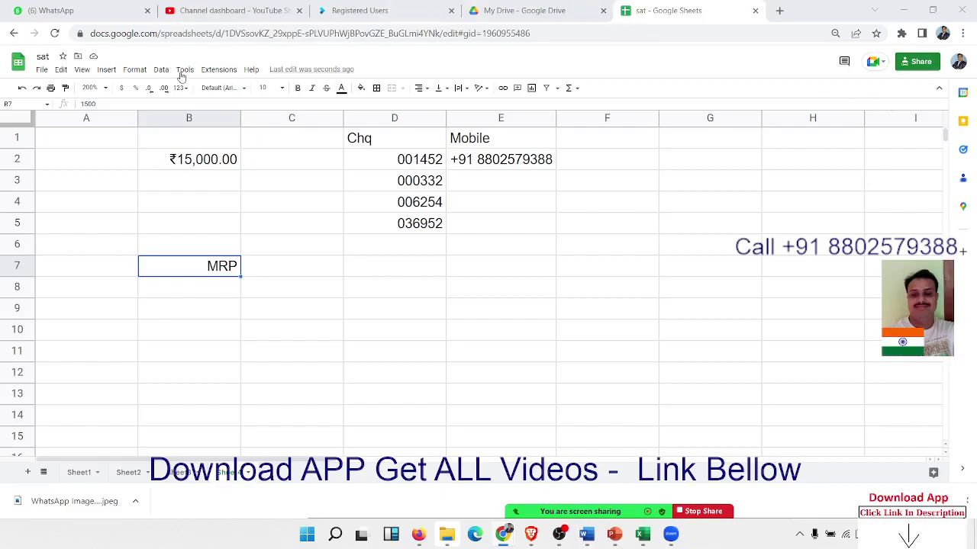
Change B7's custom number format to "MRP" 0
left_click(135, 70)
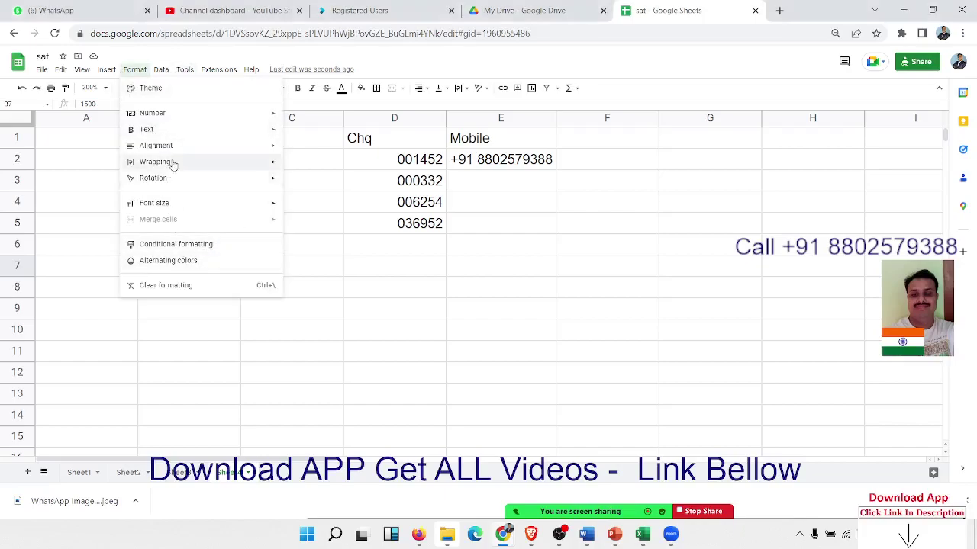
mouse_move(189, 118)
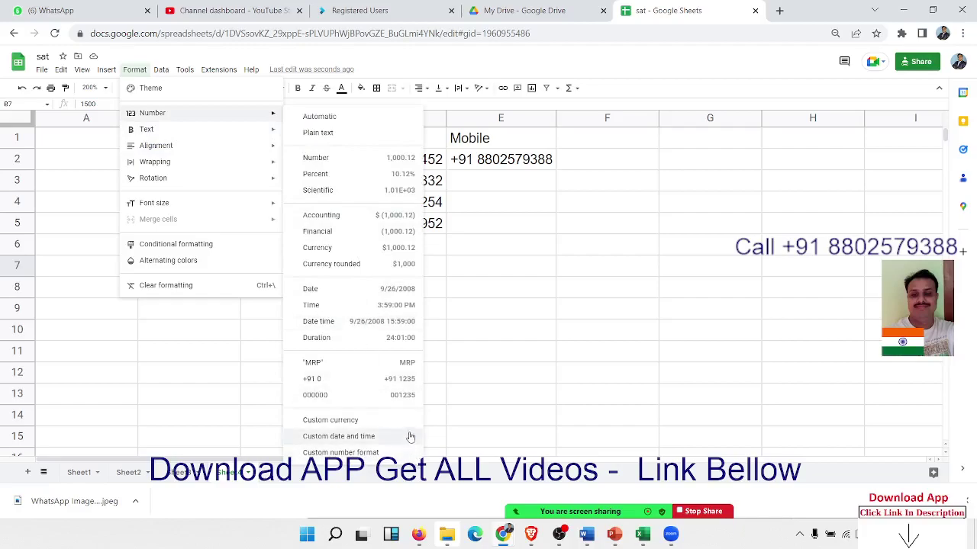
left_click(386, 455)
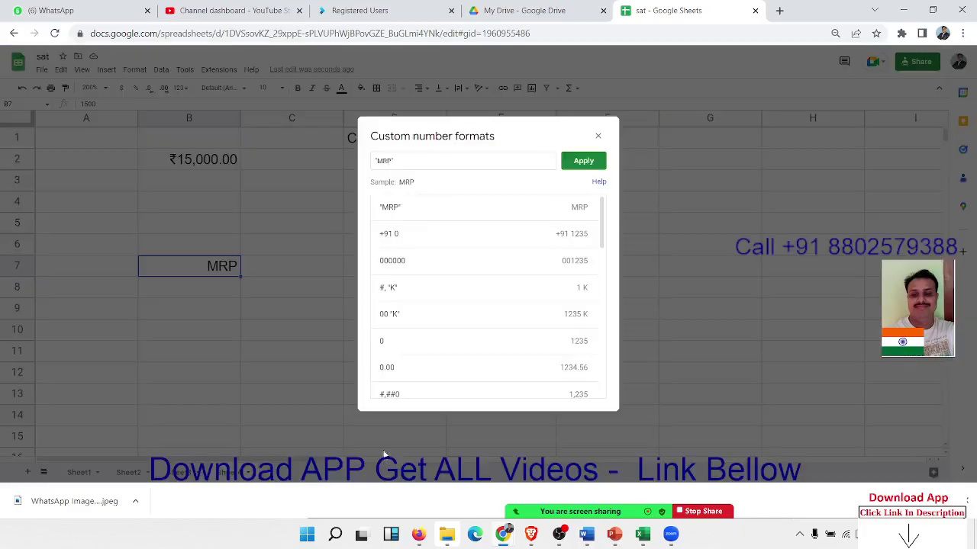
left_click(411, 163)
type("0")
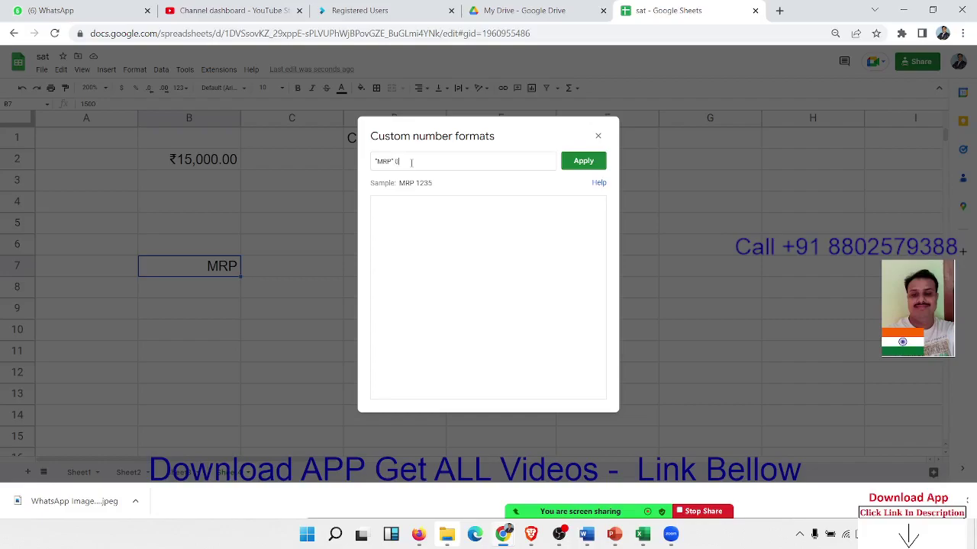
key("Return")
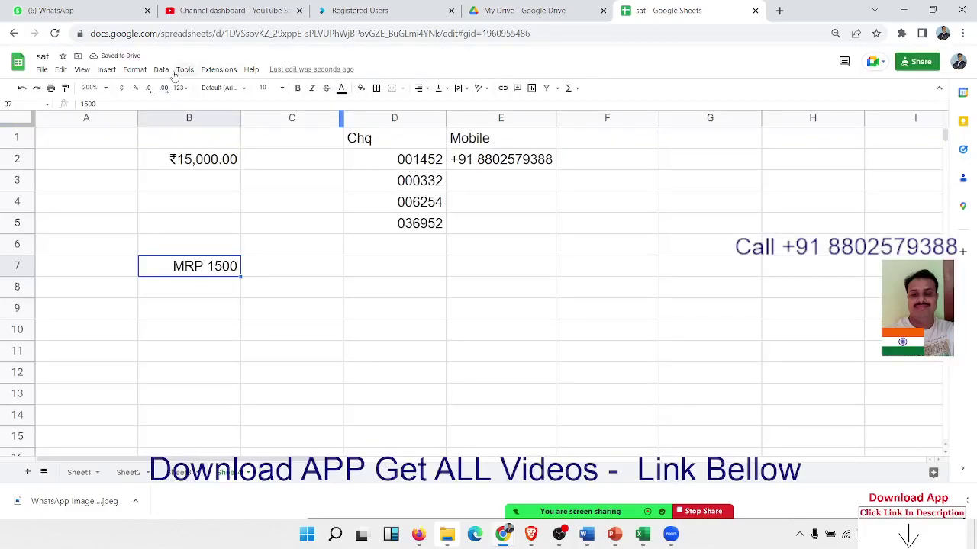
Apply the "MRP" 00 format and enter 5 in B7 so it shows MRP 05
left_click(126, 71)
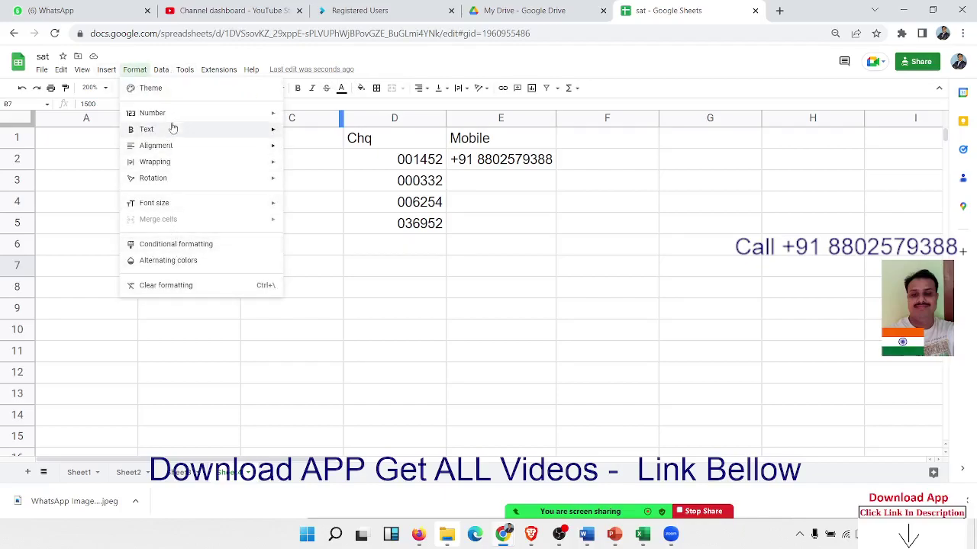
mouse_move(174, 116)
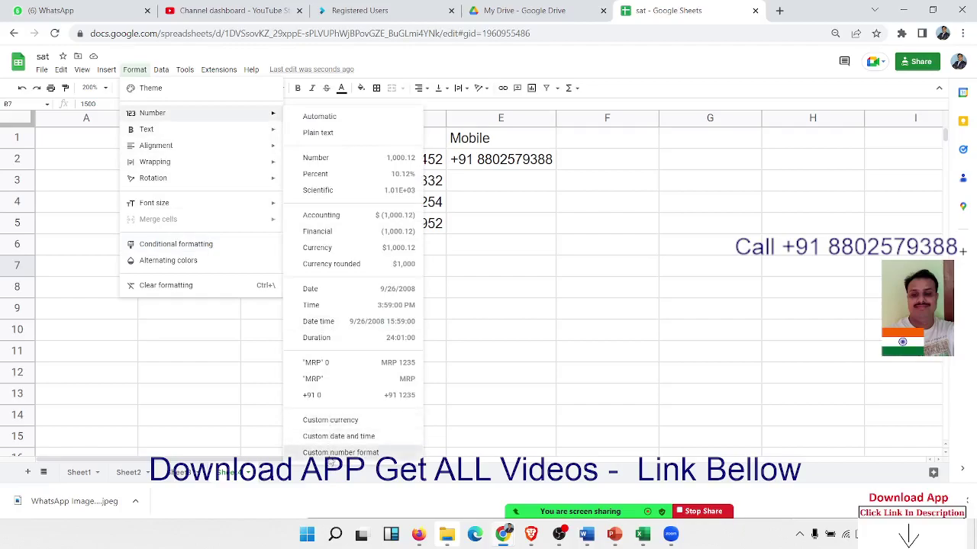
left_click(341, 453)
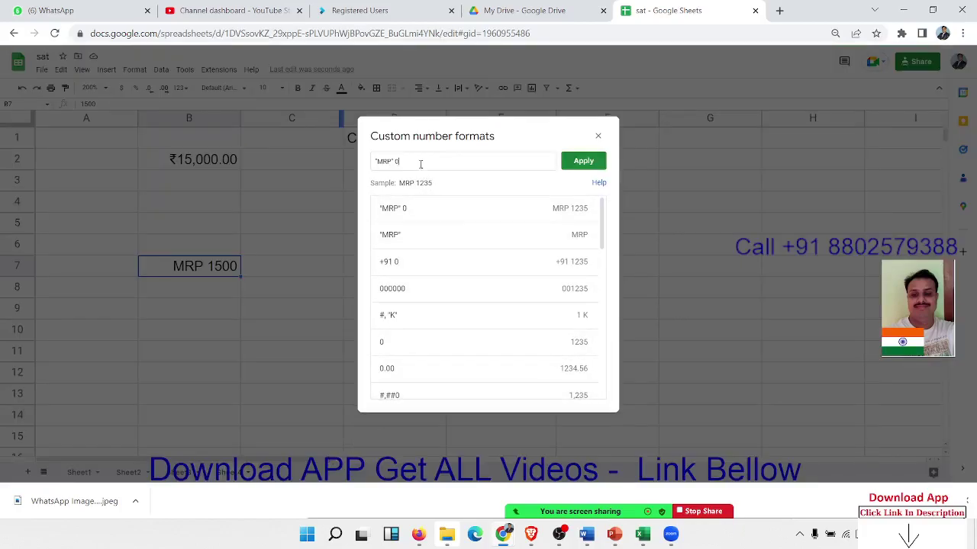
left_click(592, 162)
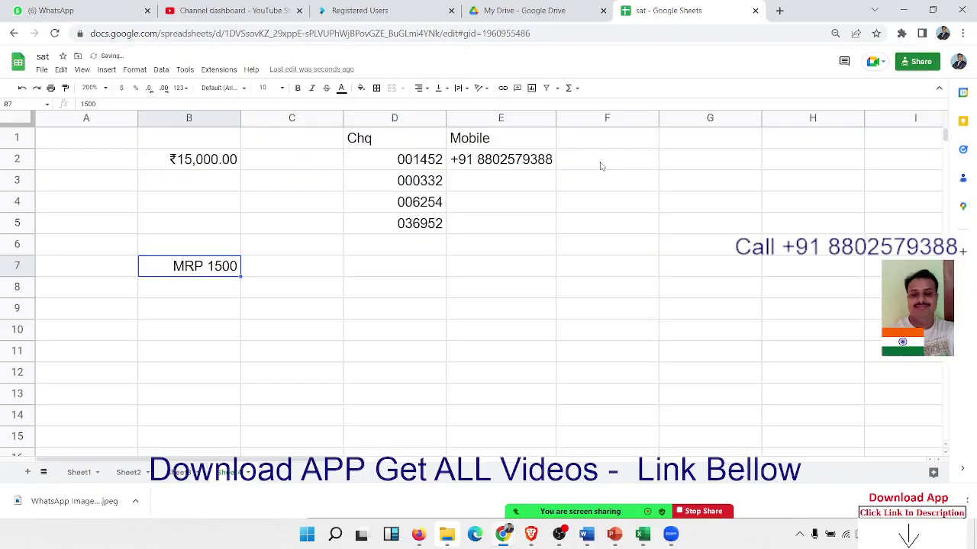
type("5")
key("Return")
key("Up")
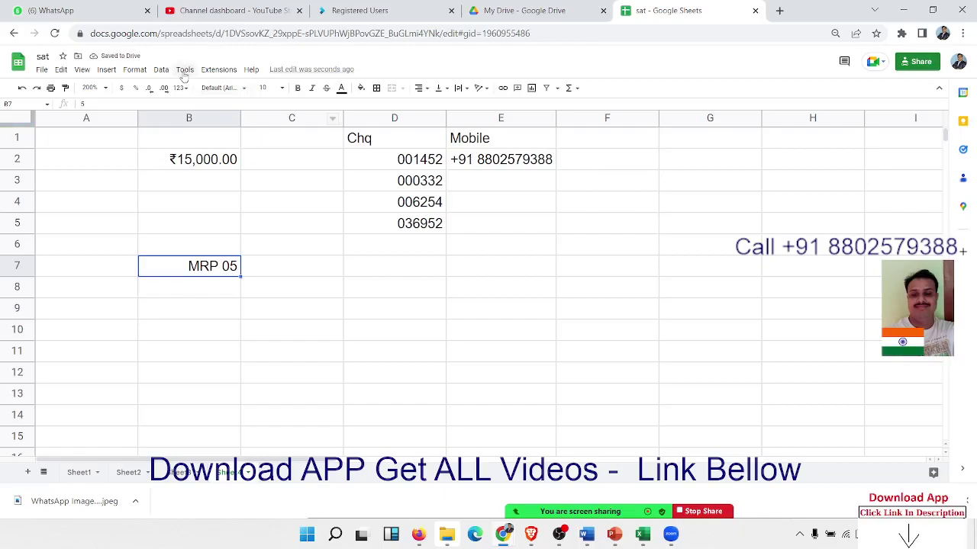
Replace 00 with ## so B7's format becomes "MRP" ## and shows MRP 5
left_click(130, 73)
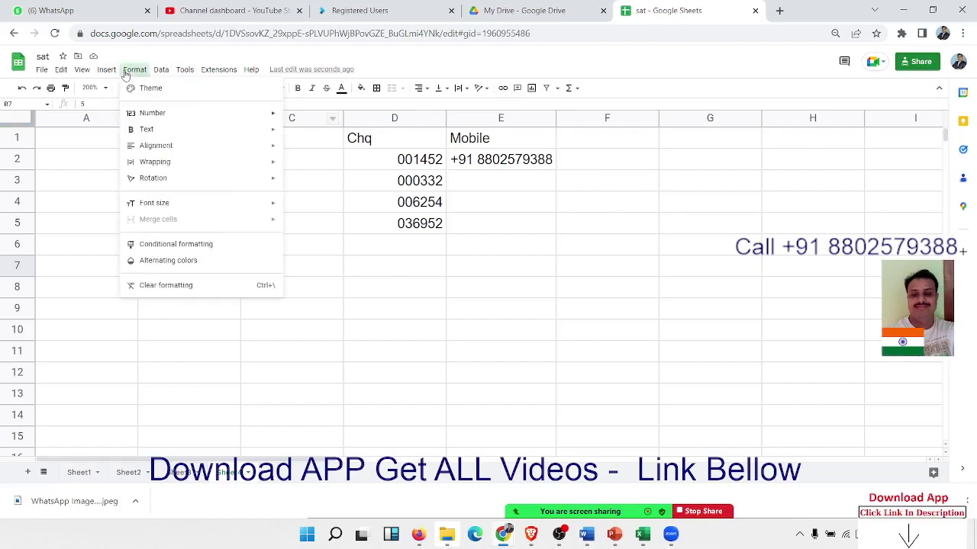
mouse_move(153, 113)
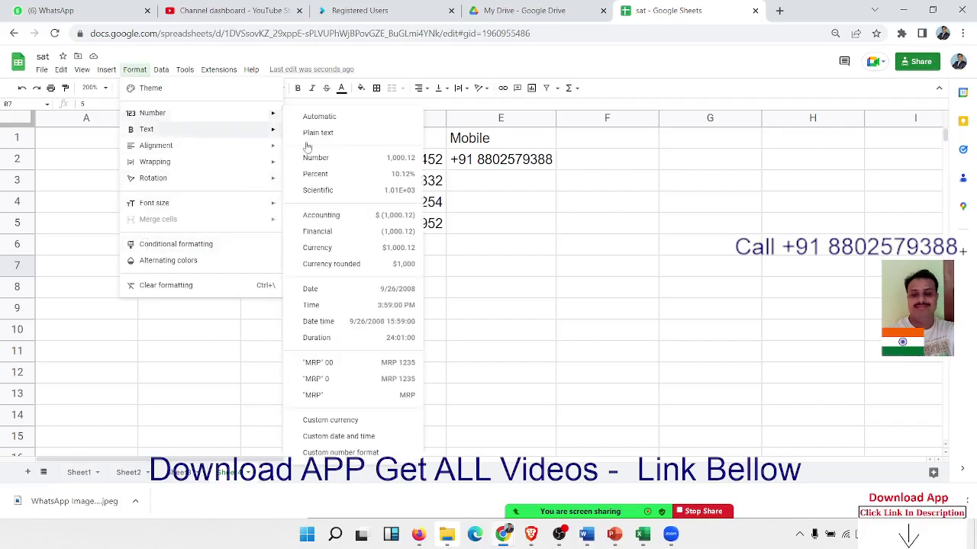
left_click(328, 453)
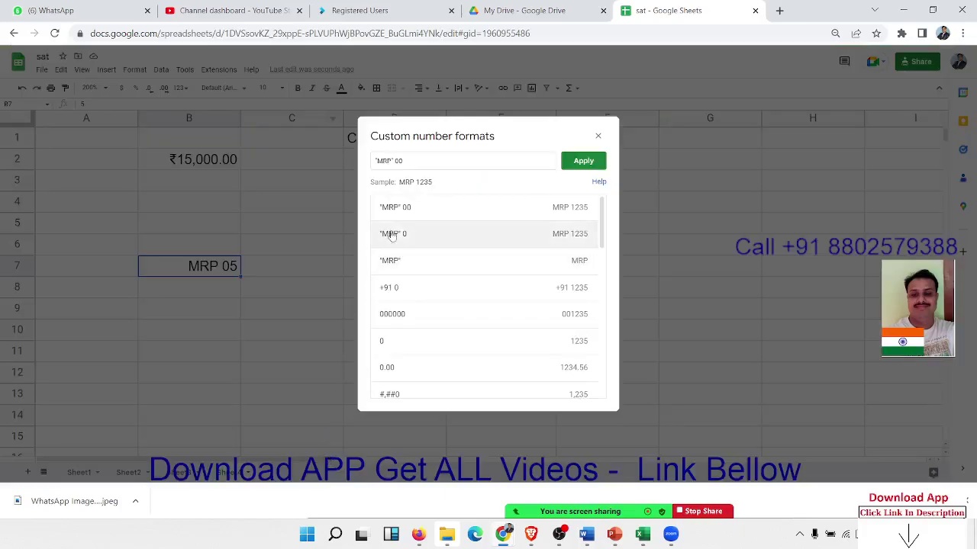
double_click(416, 163)
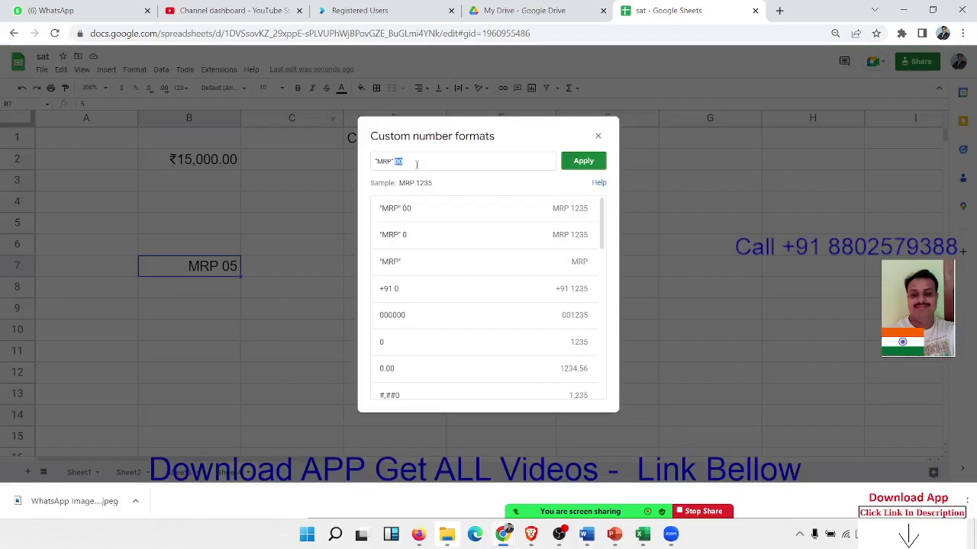
type("##")
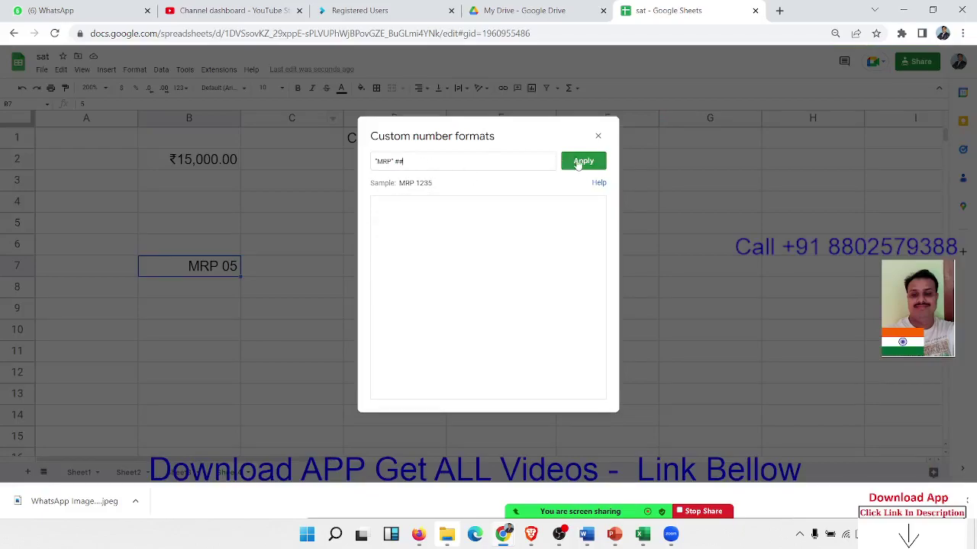
left_click(582, 162)
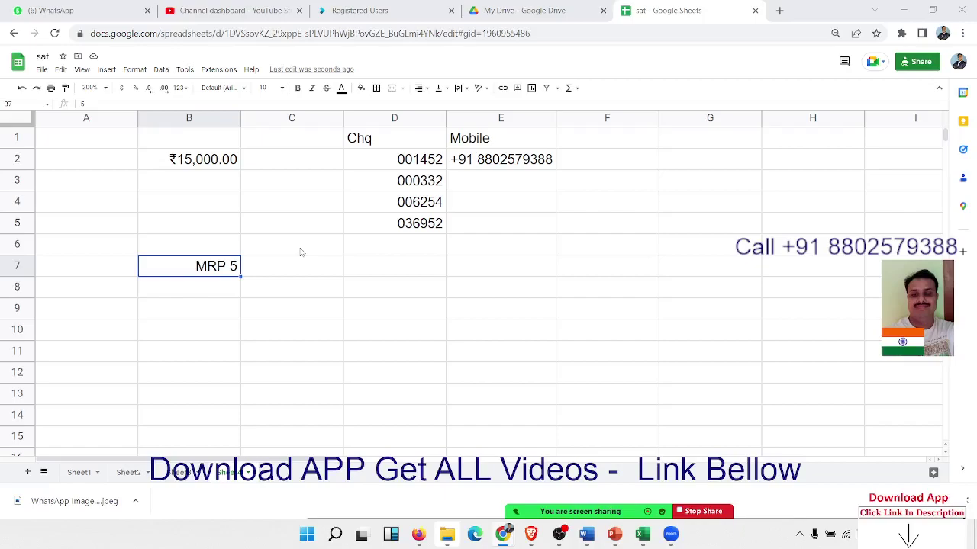
Enter 85, 256, 2653 and 5125 in cells G2 through G5
left_click(664, 168)
type("85")
key("Return")
type("25")
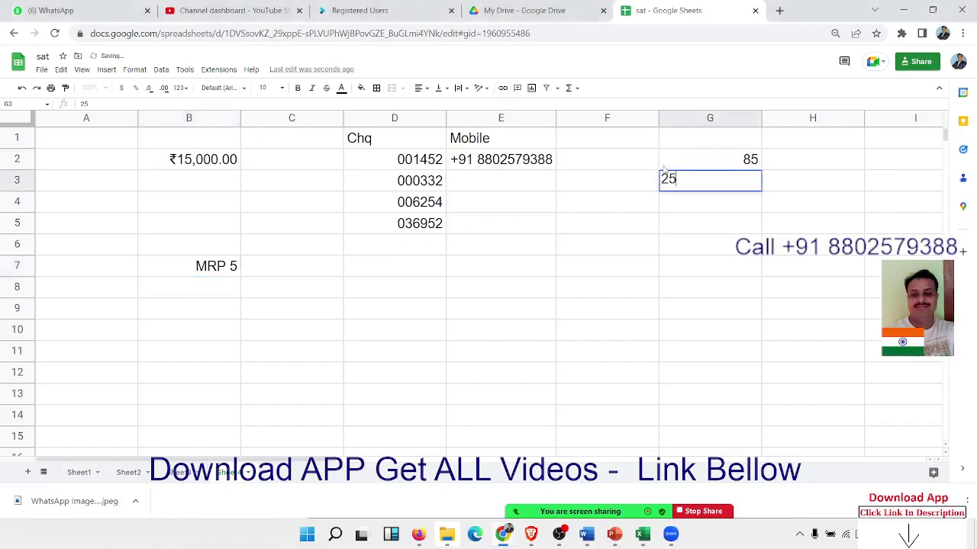
type("6")
key("Return")
type("2653")
key("Return")
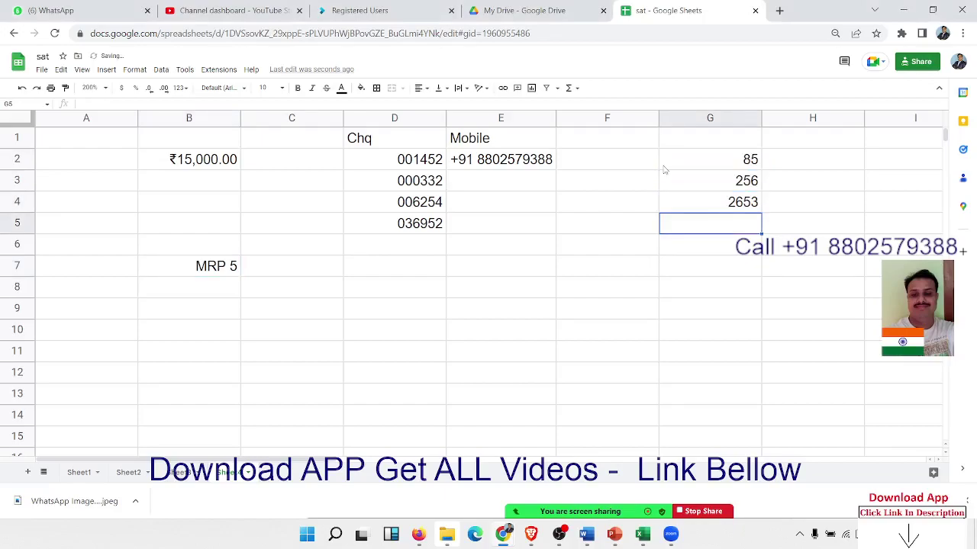
type("5125")
key("Return")
key("Up")
Give G2:G5 the custom format "0"0 for a leading zero, then check the stored values
key("shift+Up")
key("shift+Up")
key("shift+Up")
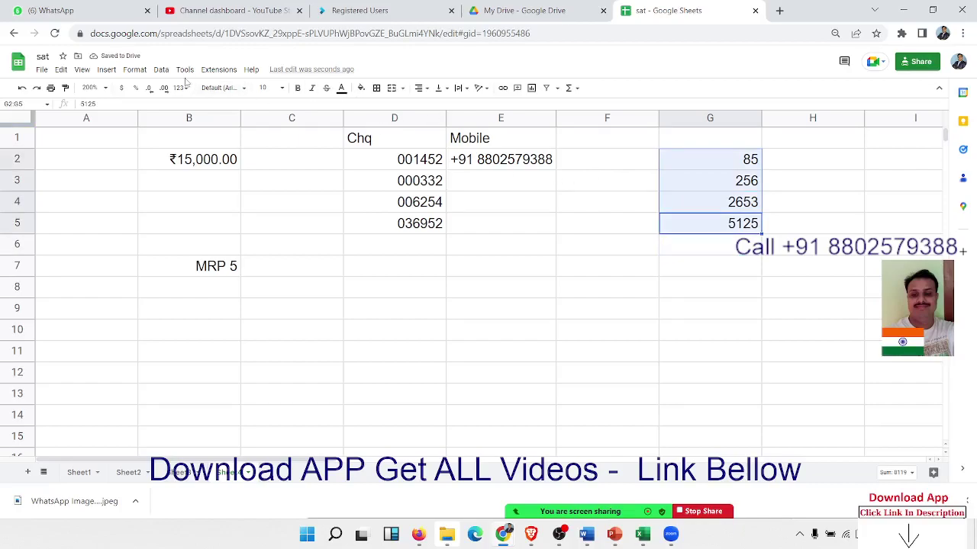
left_click(134, 70)
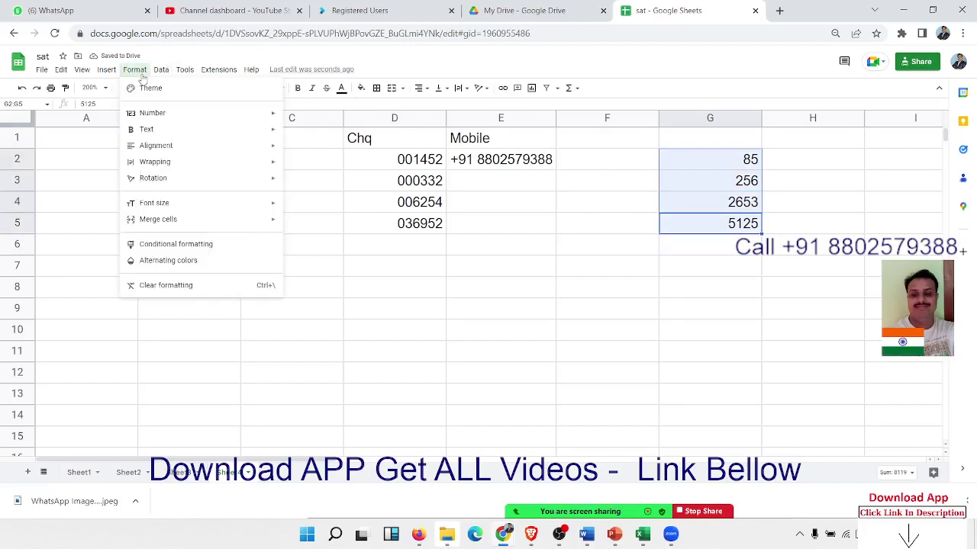
mouse_move(153, 114)
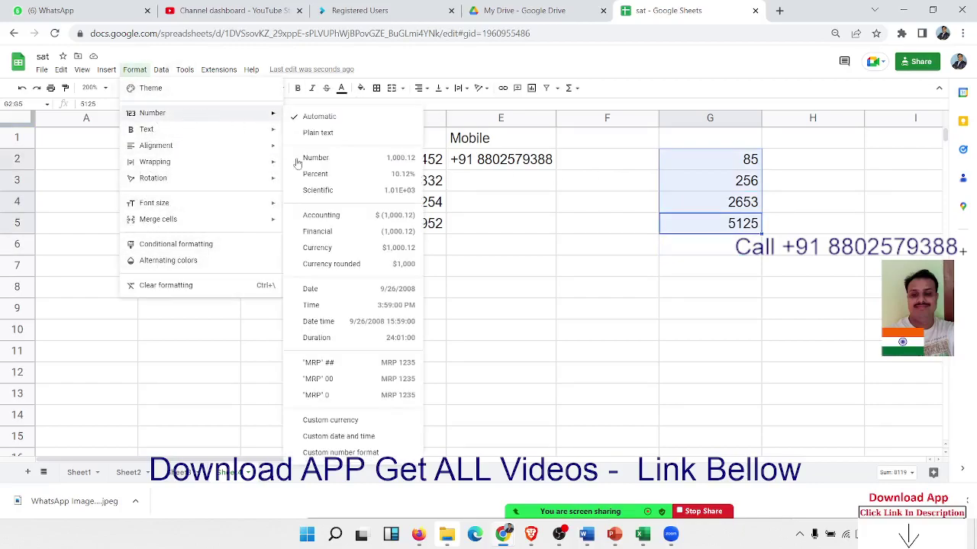
left_click(357, 453)
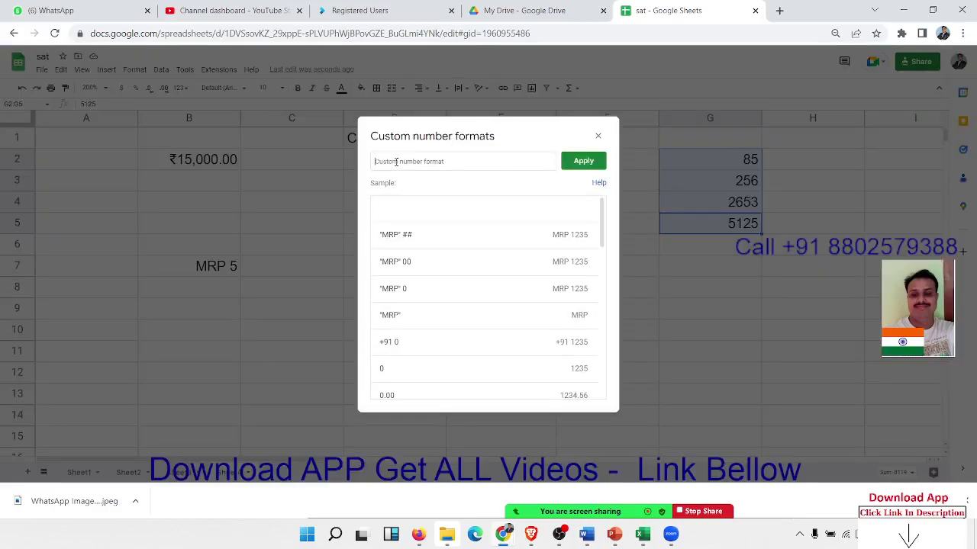
type("\"0")
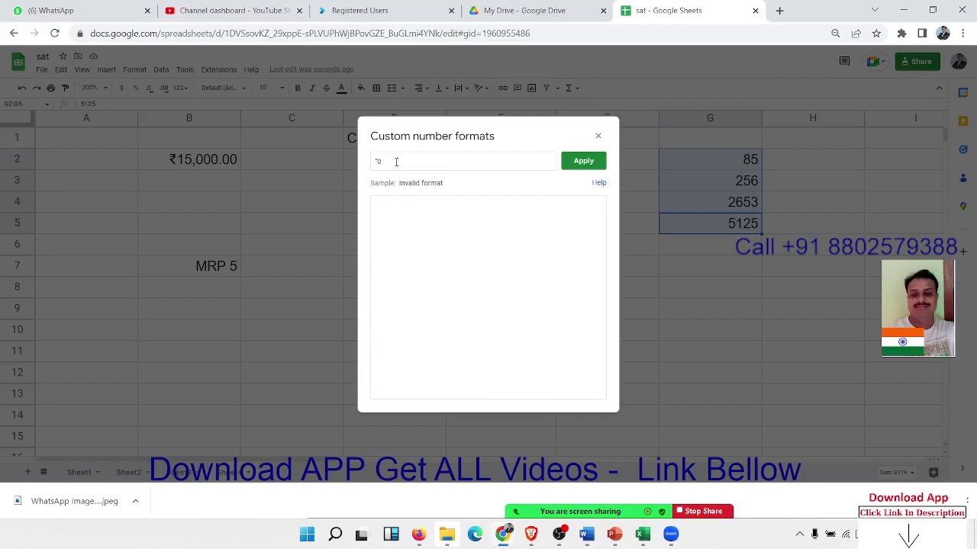
type("\" 0")
key("BackSpace")
key("BackSpace")
type("0")
left_click(583, 162)
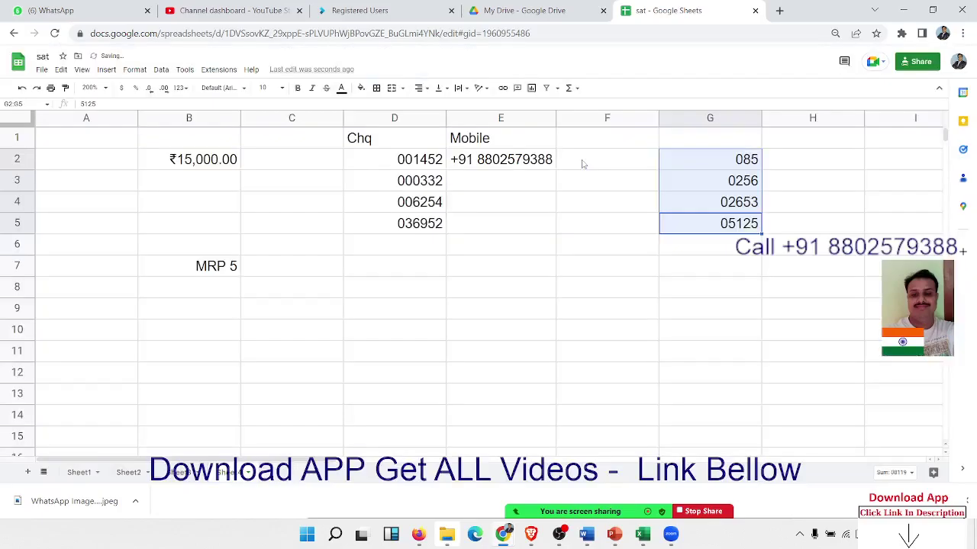
left_click(698, 199)
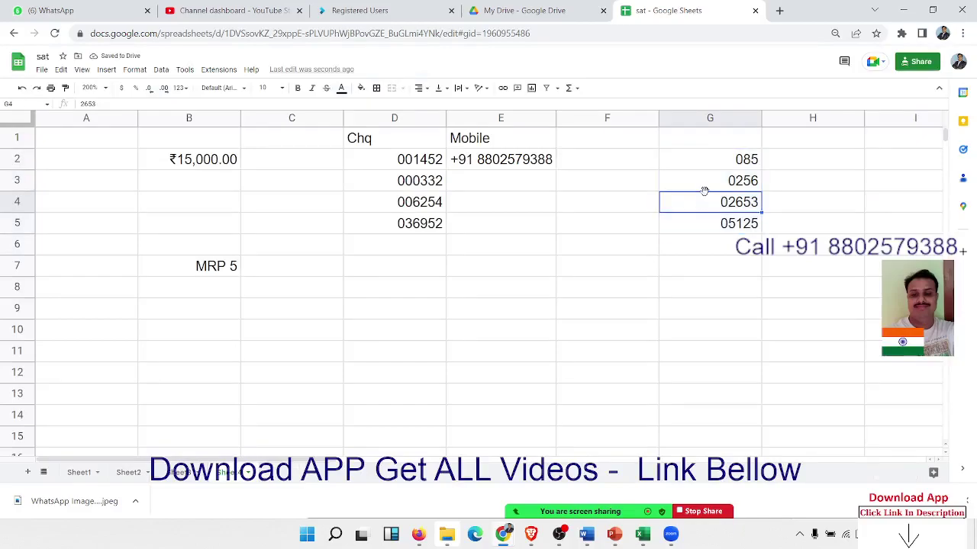
left_click(715, 188)
left_click(732, 167)
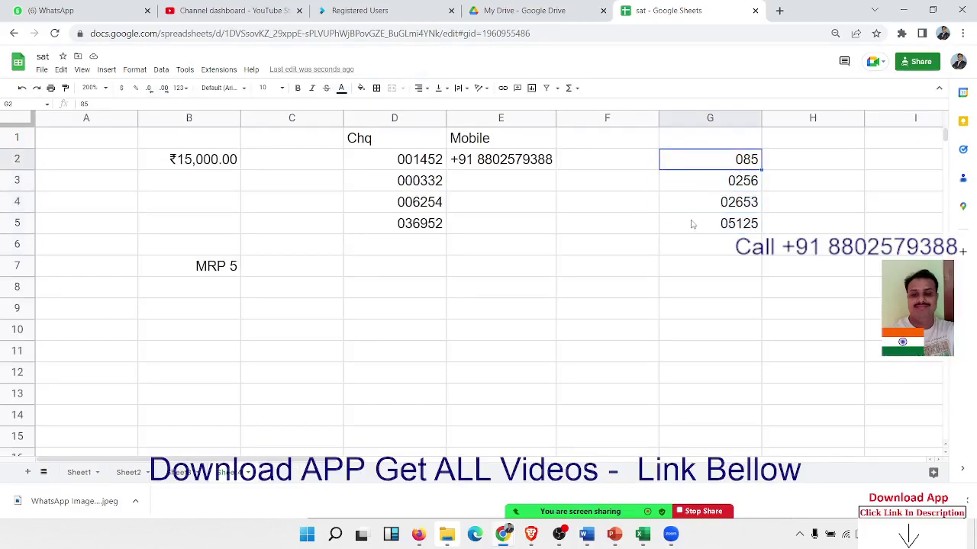
double_click(108, 104)
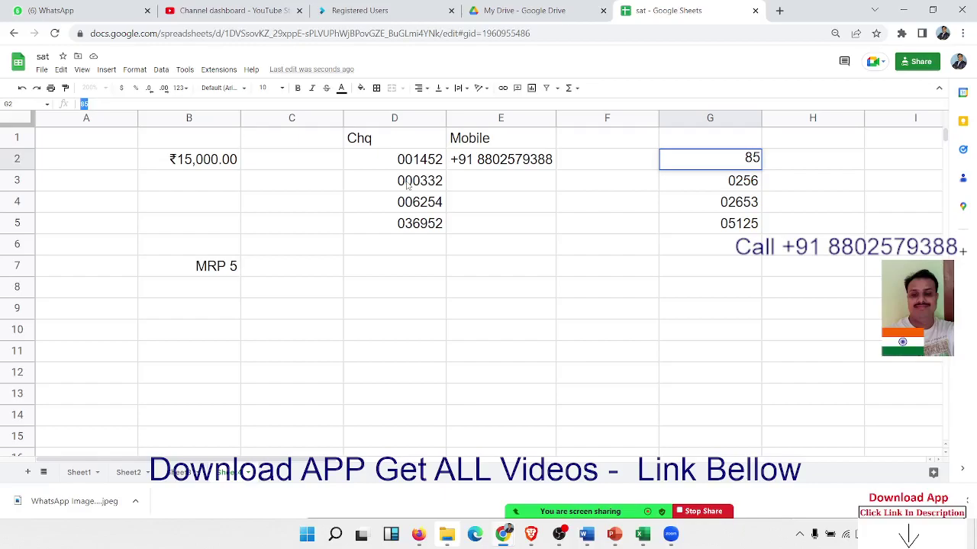
key("Escape")
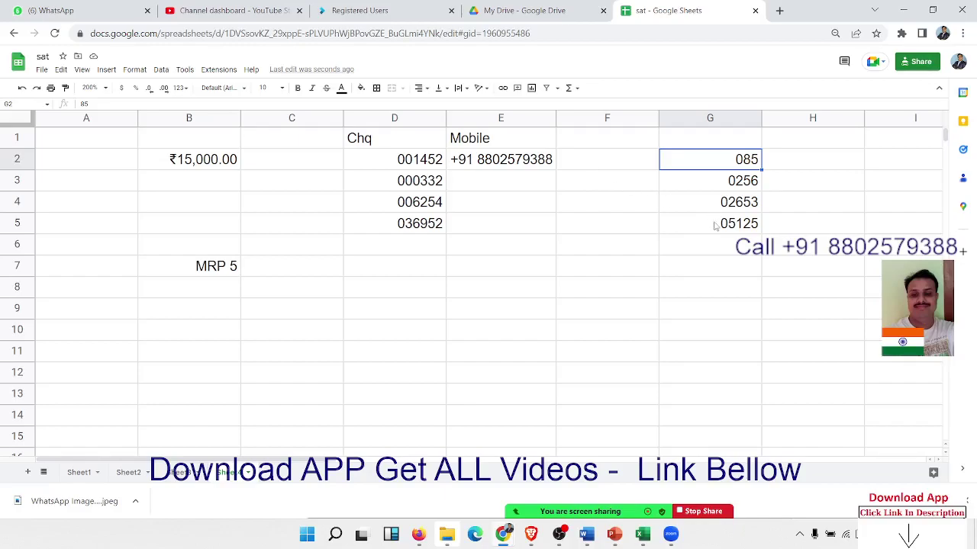
left_click_drag(715, 226, 716, 169)
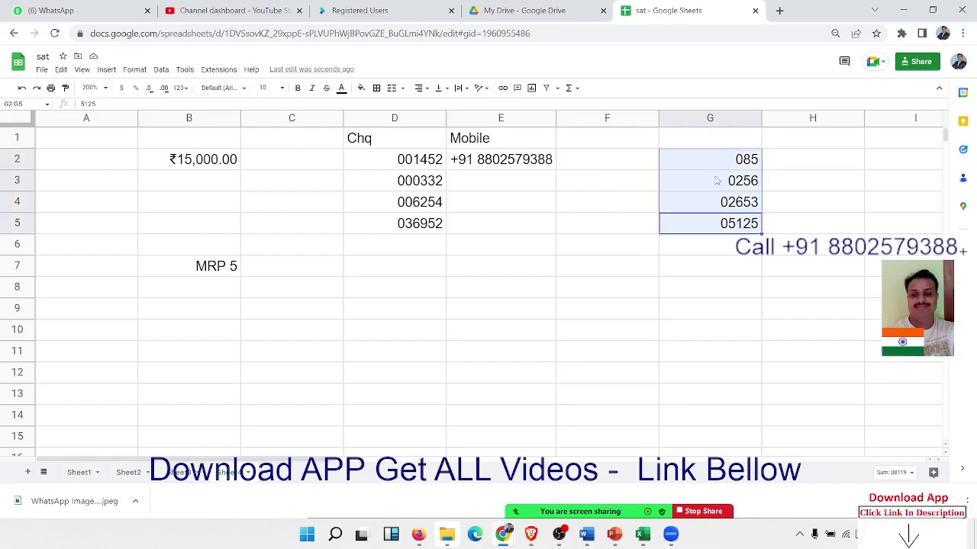
key("ctrl+z")
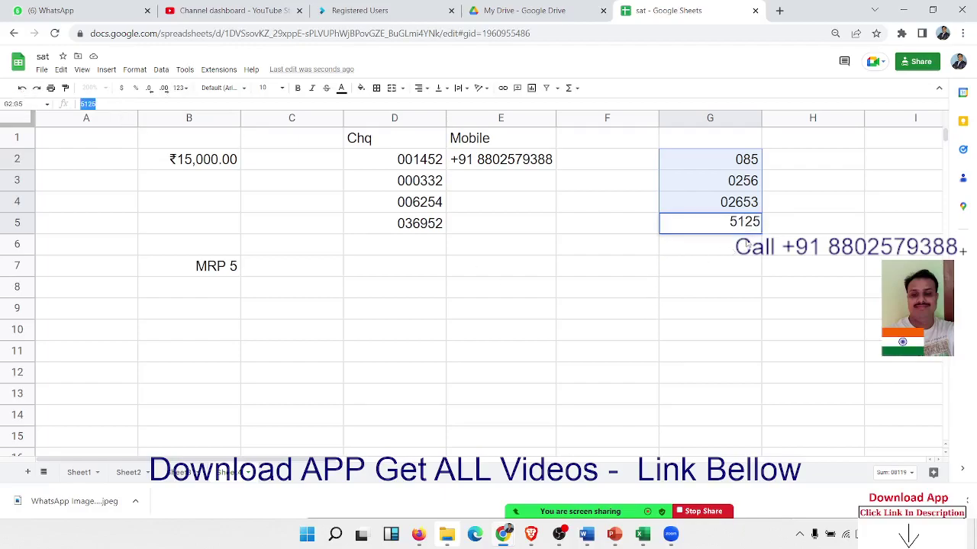
key("ctrl+y")
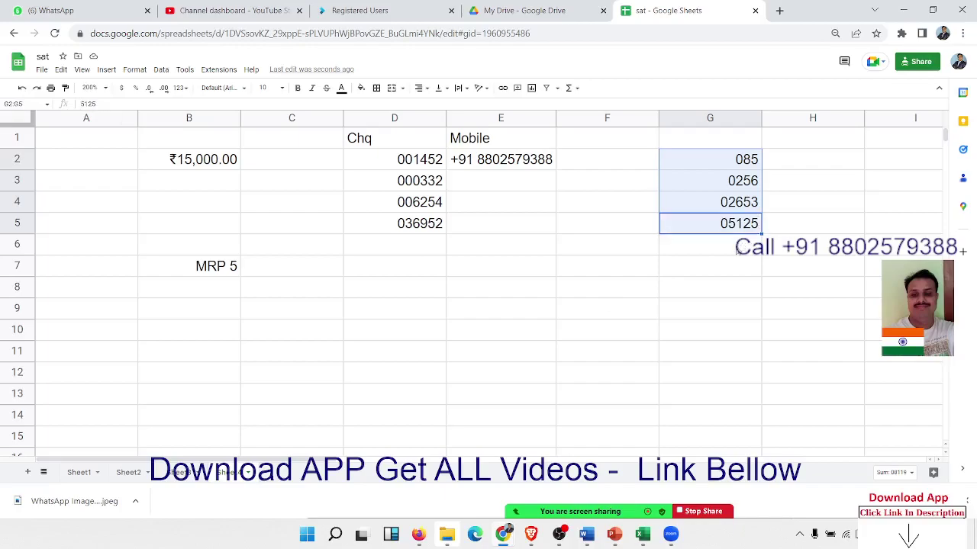
left_click(725, 252)
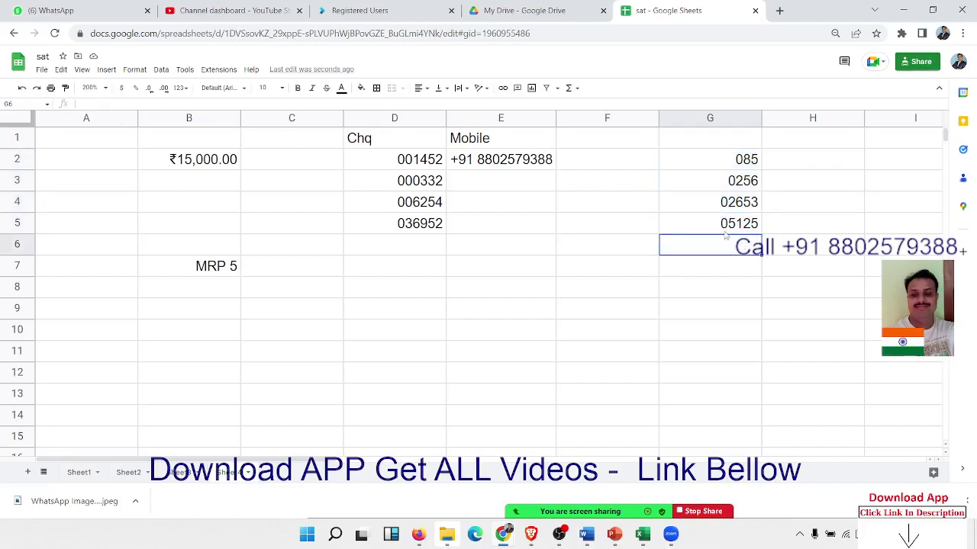
left_click(724, 230)
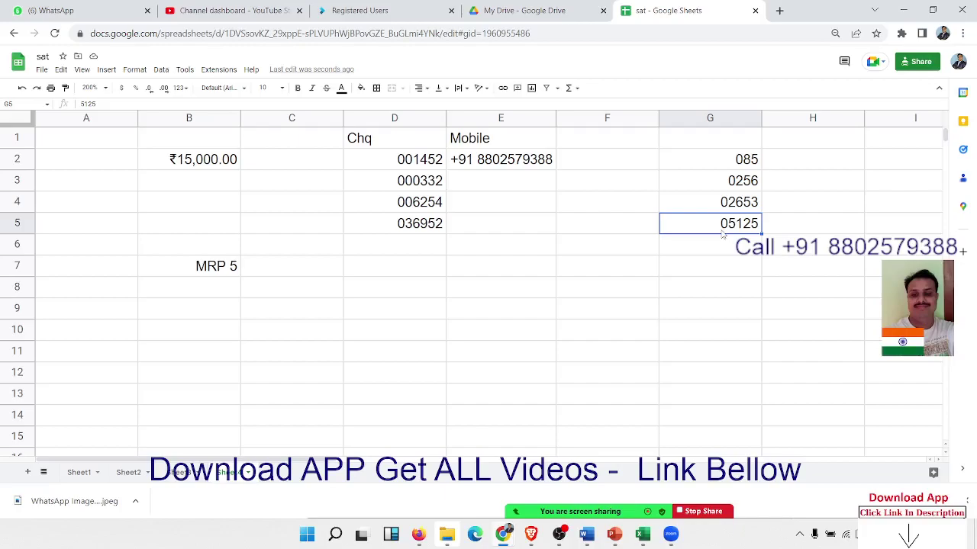
left_click(720, 247)
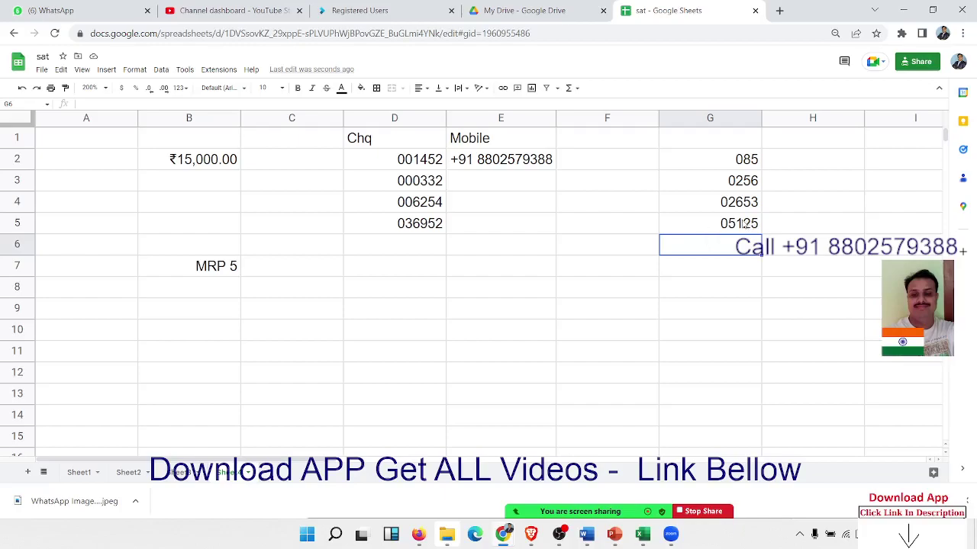
left_click(214, 252)
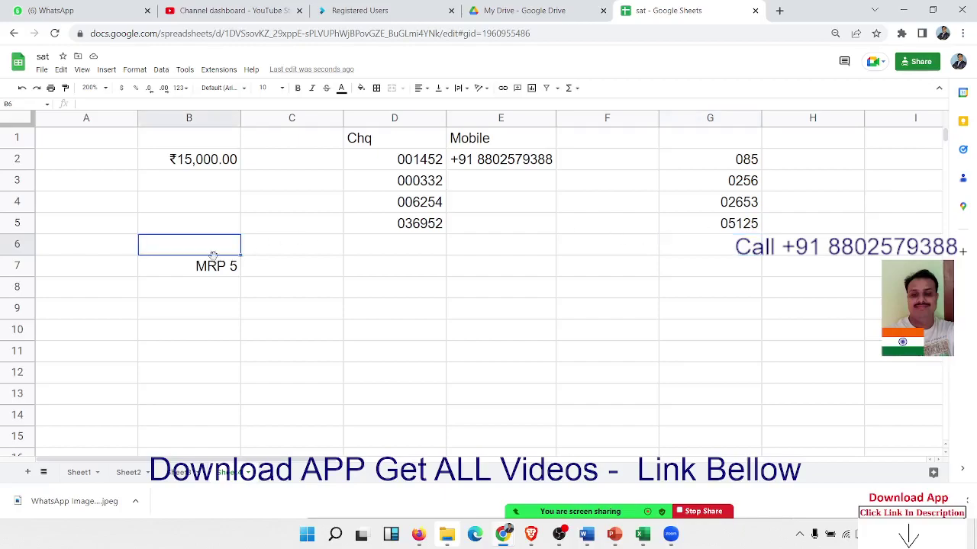
left_click(216, 268)
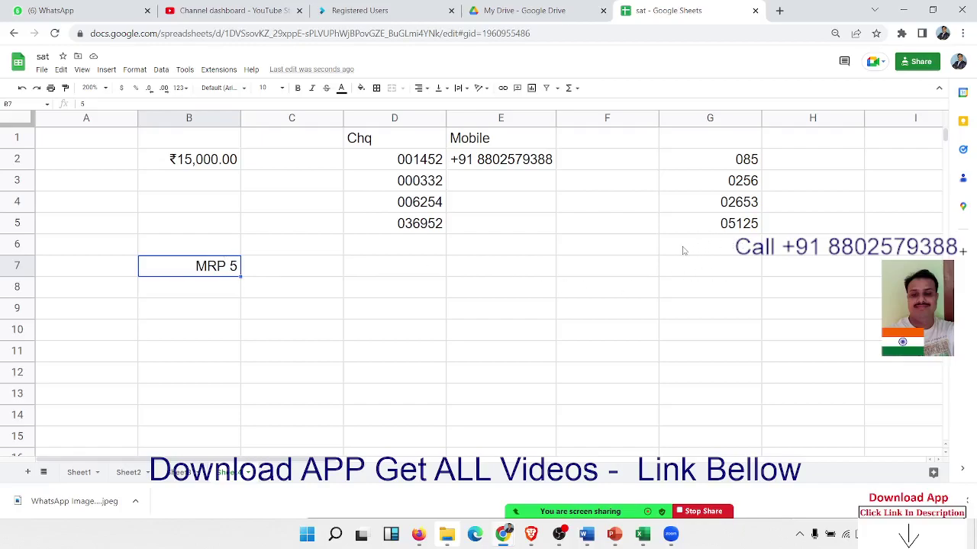
left_click(715, 232)
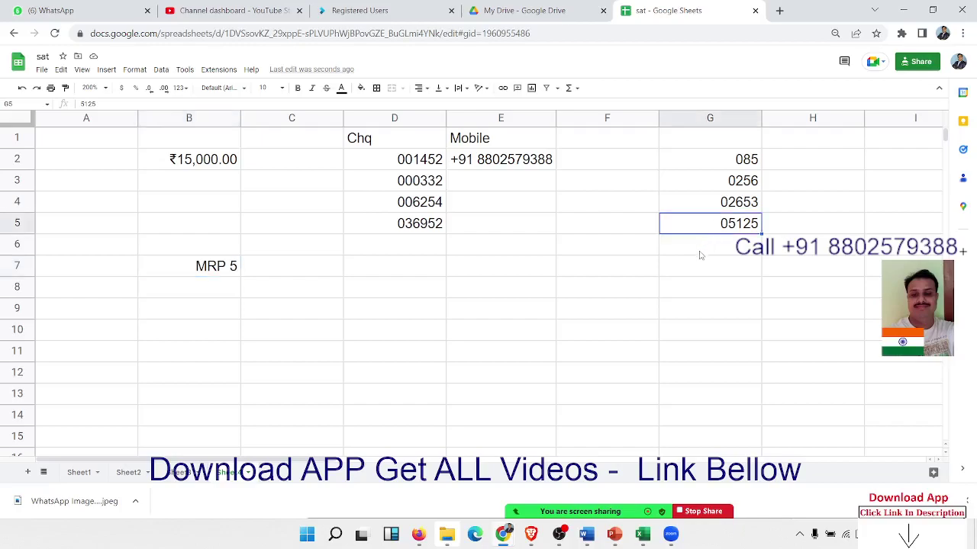
left_click(429, 222)
left_click_drag(429, 222, 424, 146)
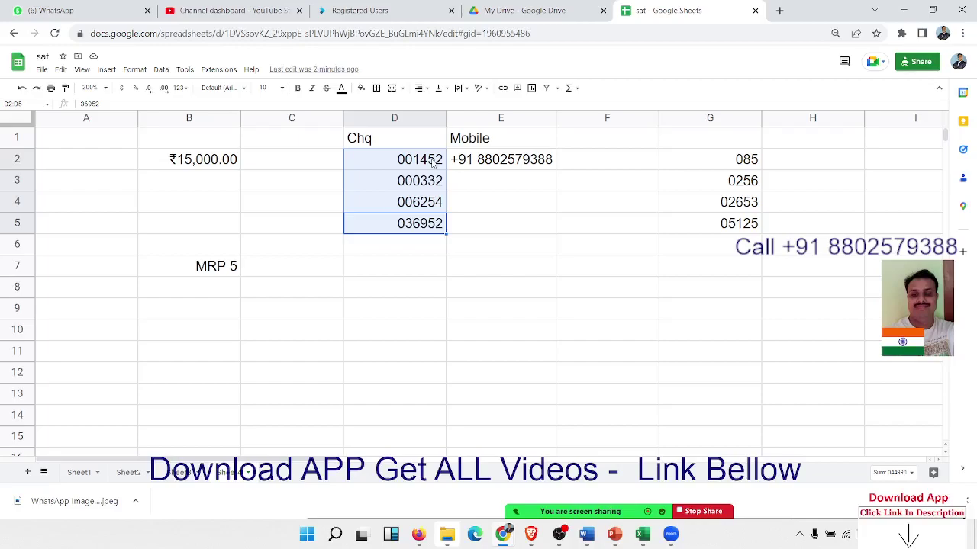
left_click(229, 274)
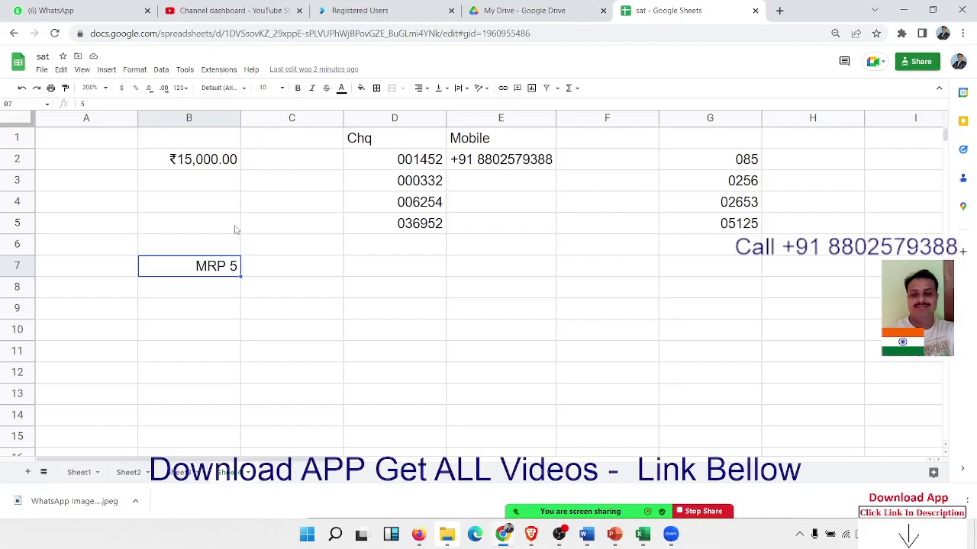
left_click(717, 226)
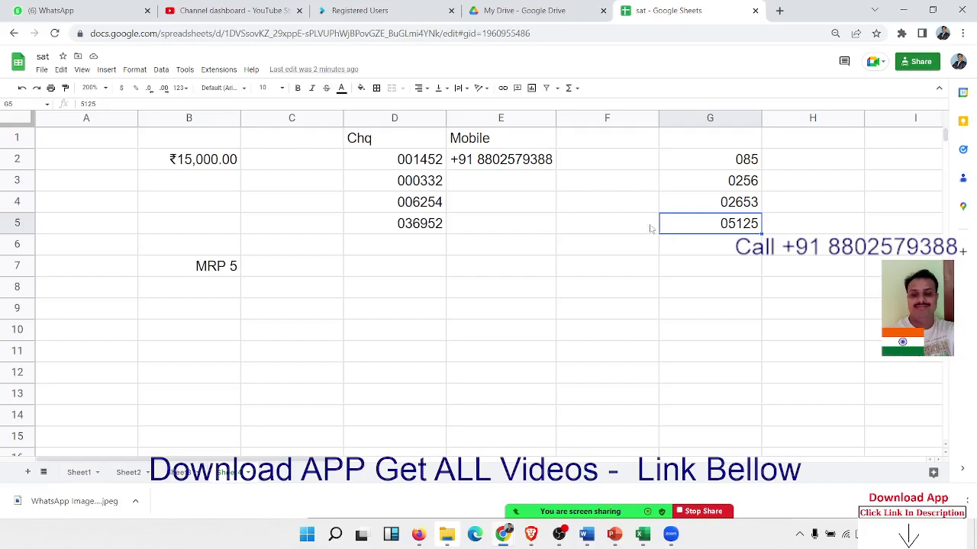
Add the heading ID in F1, enter 123654789 in F2, and select F2:F5
left_click(619, 151)
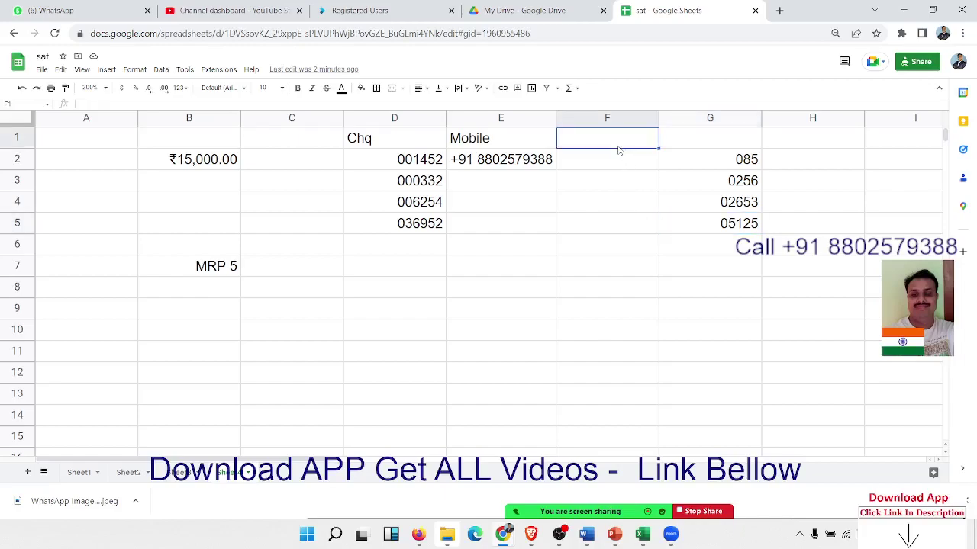
type("ID")
key("Return")
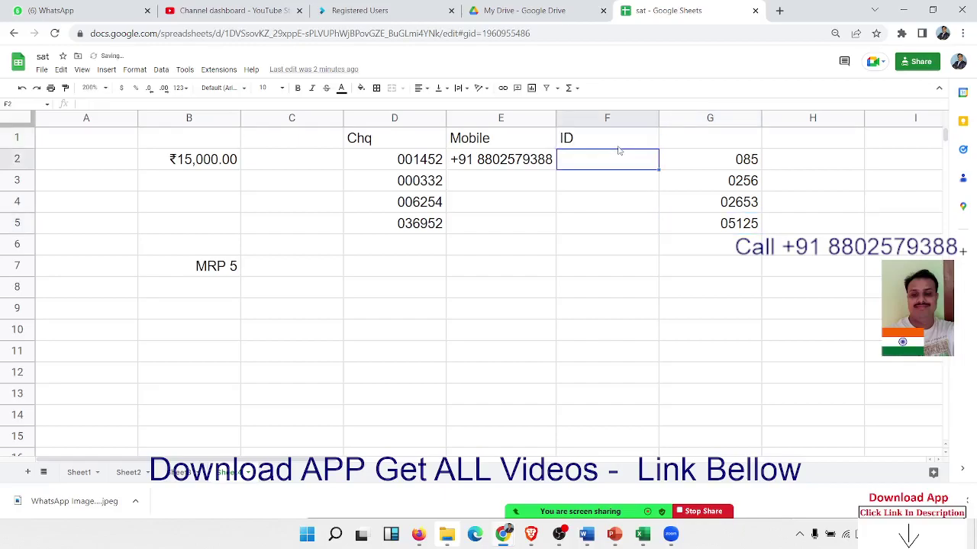
type("12365478")
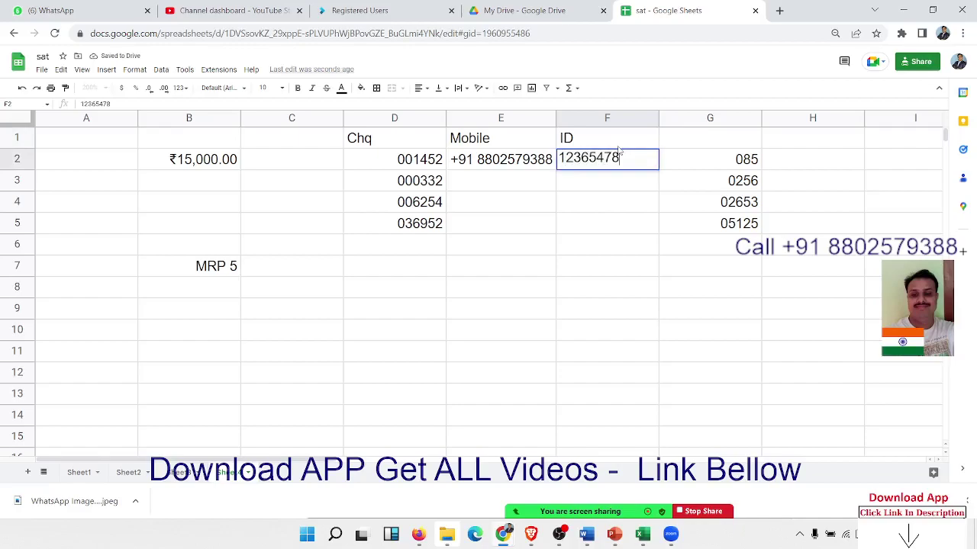
type("9")
key("Return")
left_click(602, 167)
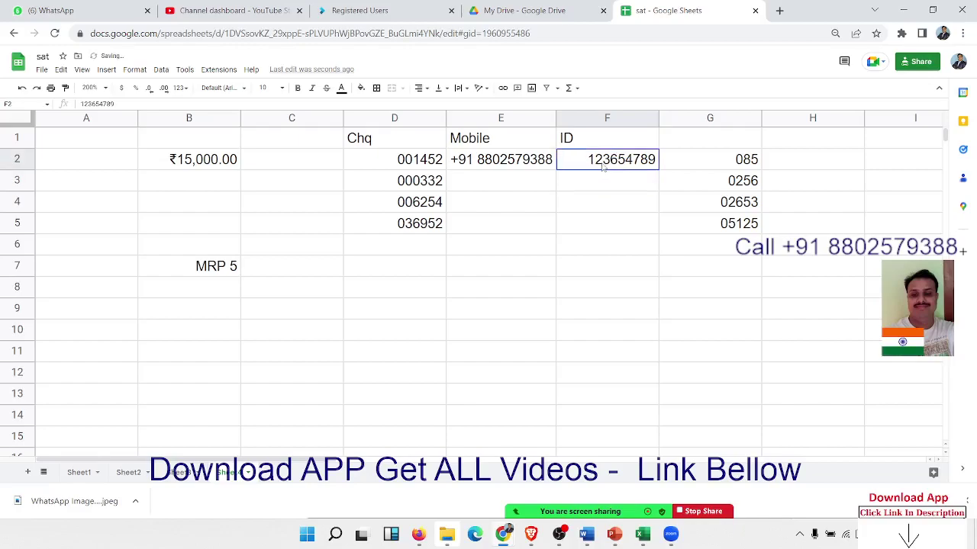
left_click_drag(602, 167, 591, 221)
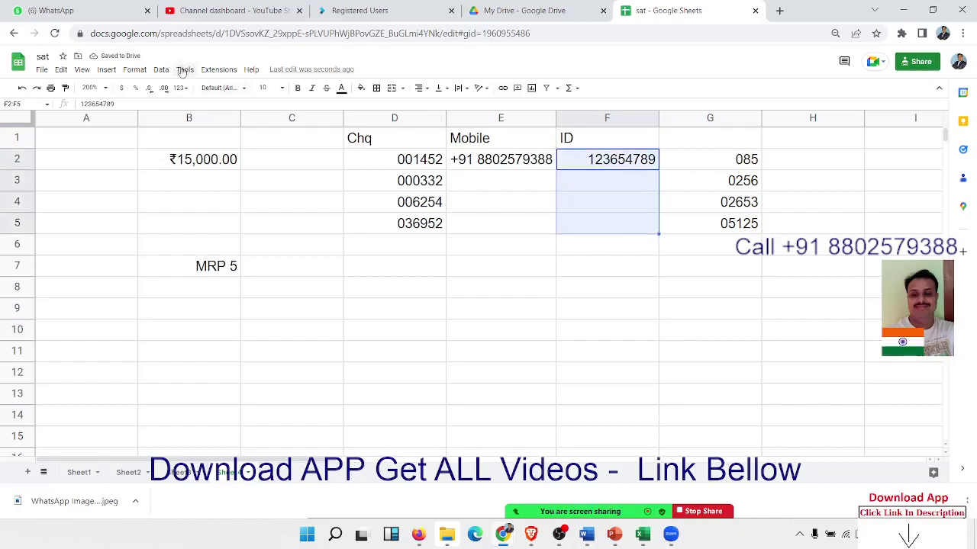
left_click(108, 70)
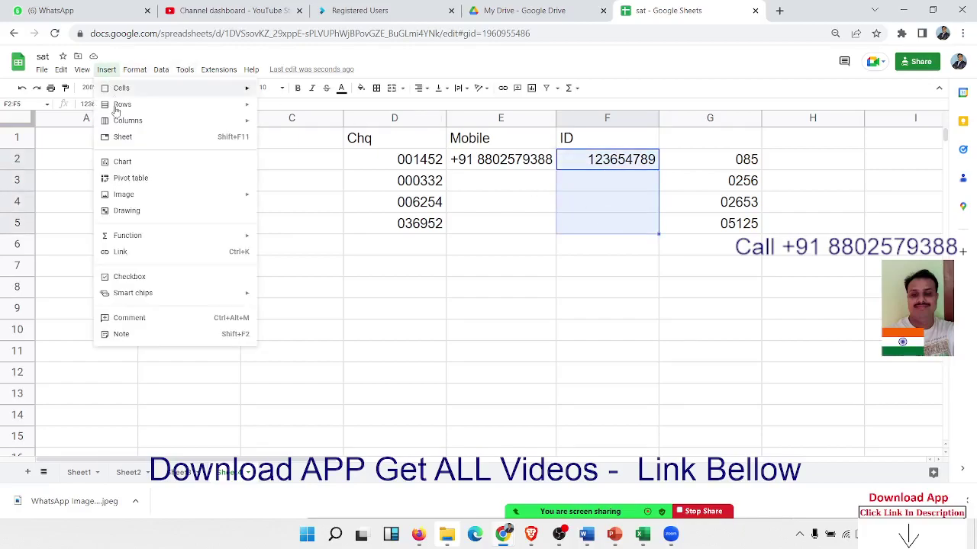
Apply the custom number format 000-000-000 to F2:F5 so the ID reads 123-654-789
mouse_move(136, 72)
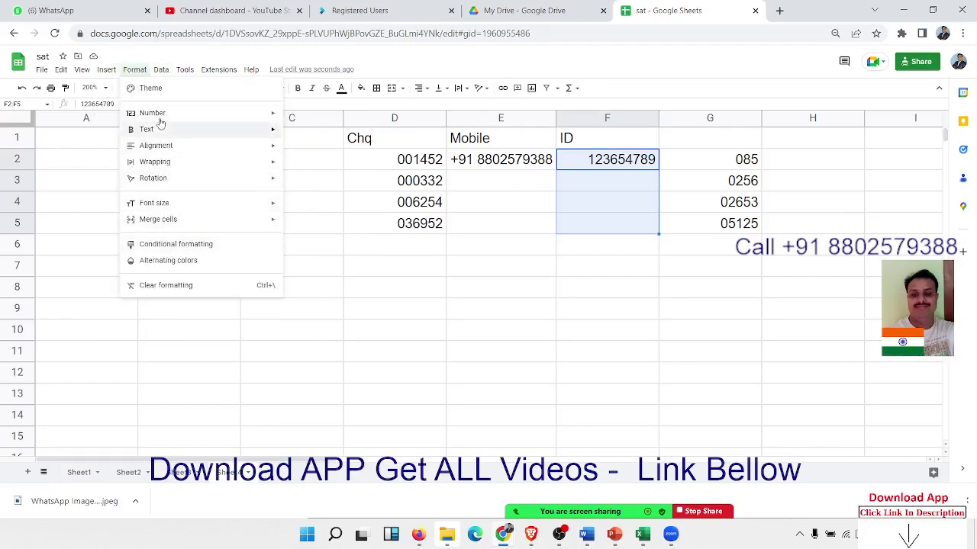
mouse_move(157, 116)
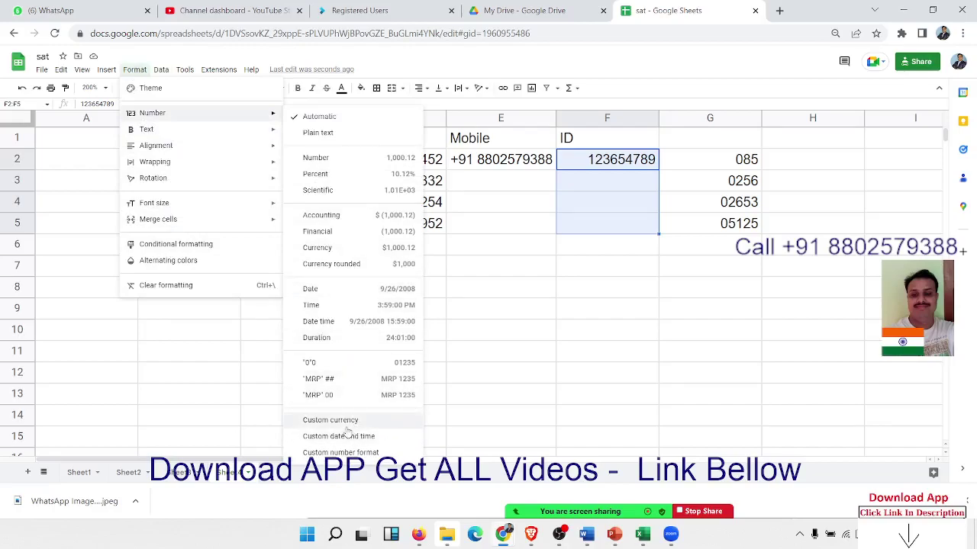
left_click(337, 453)
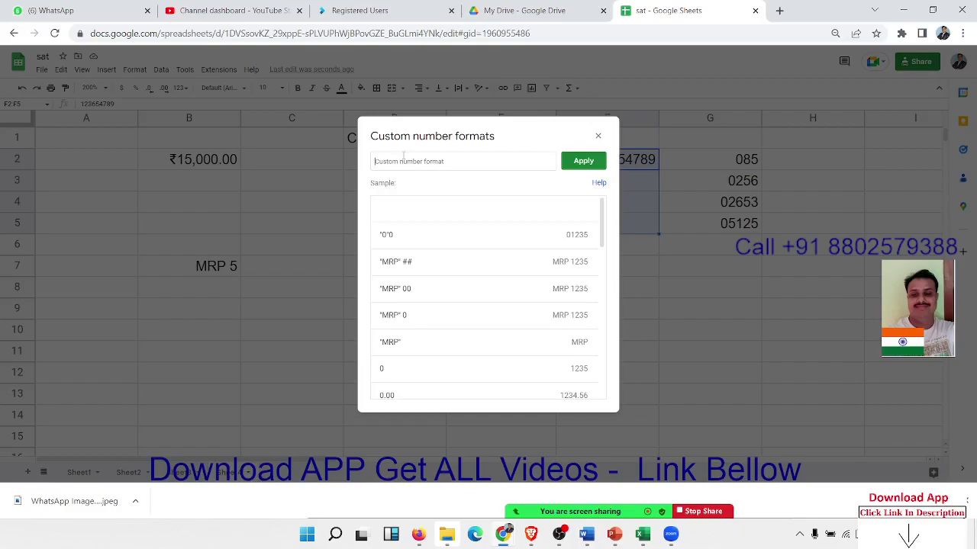
type("0")
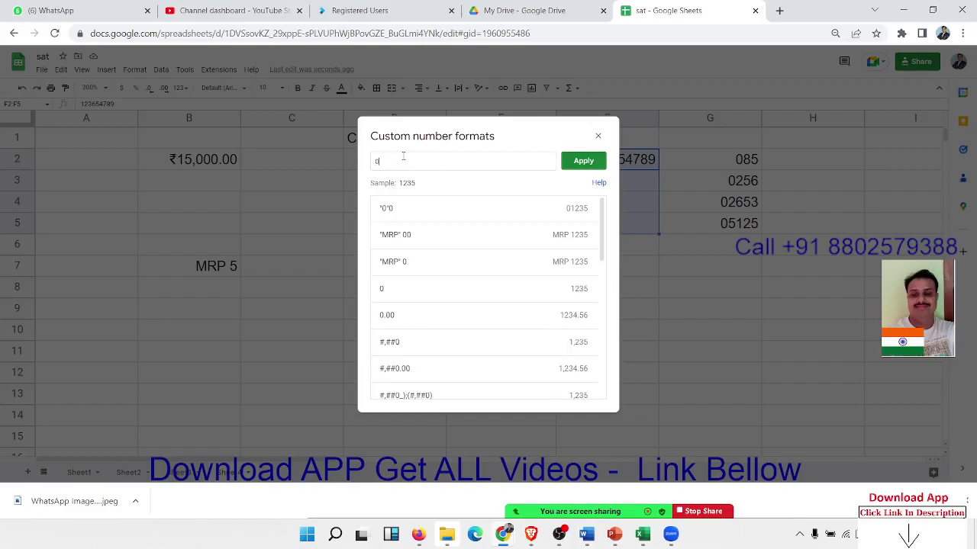
type("000-000")
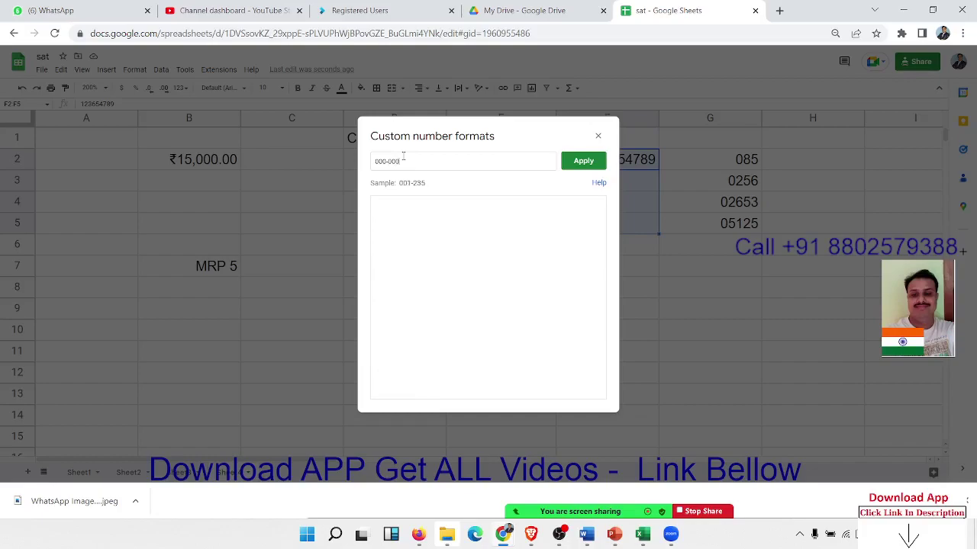
type("00")
type("0")
key("BackSpace")
left_click(574, 163)
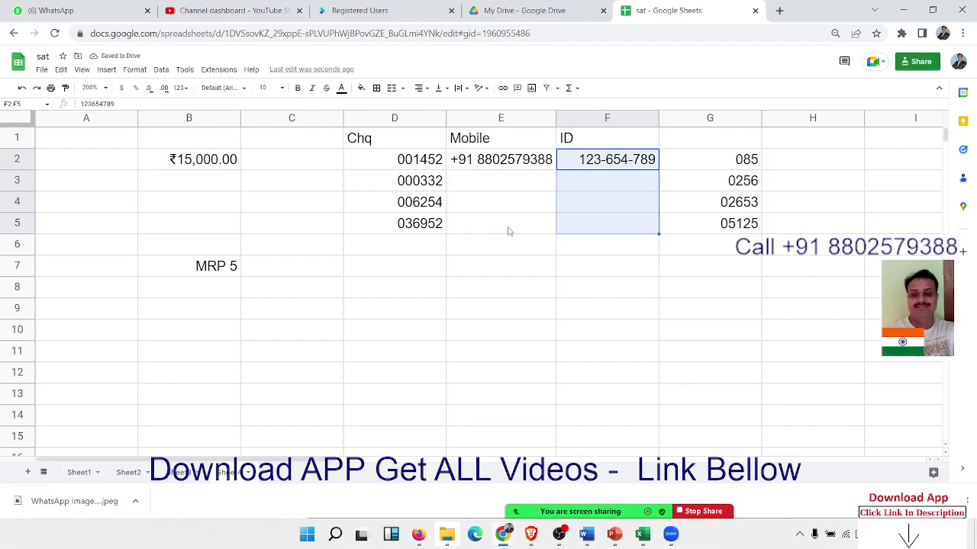
Type the heading CC No in H1 and select the empty cells H2:H5 below it
key("Right")
key("Right")
key("Right")
key("Right")
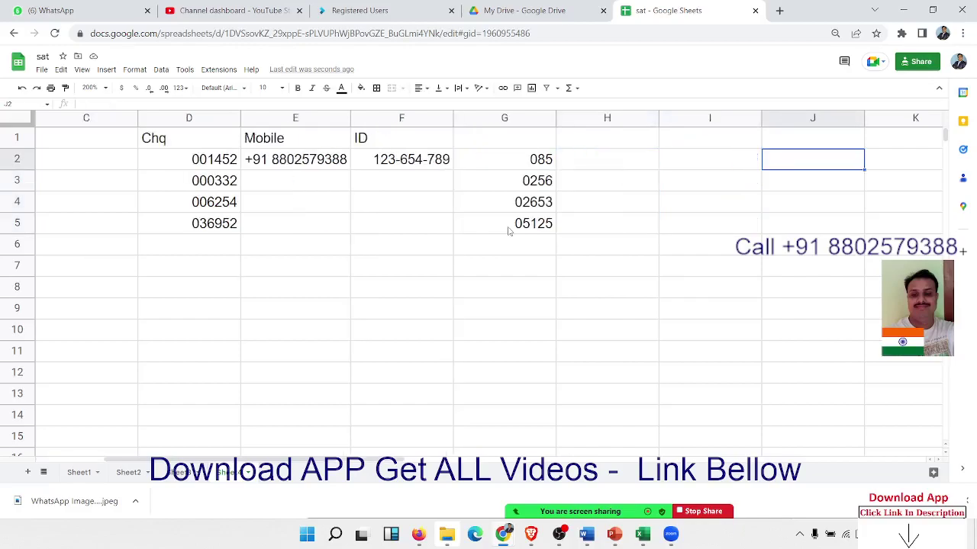
key("Right")
key("Left")
key("Left")
key("Left")
key("Up")
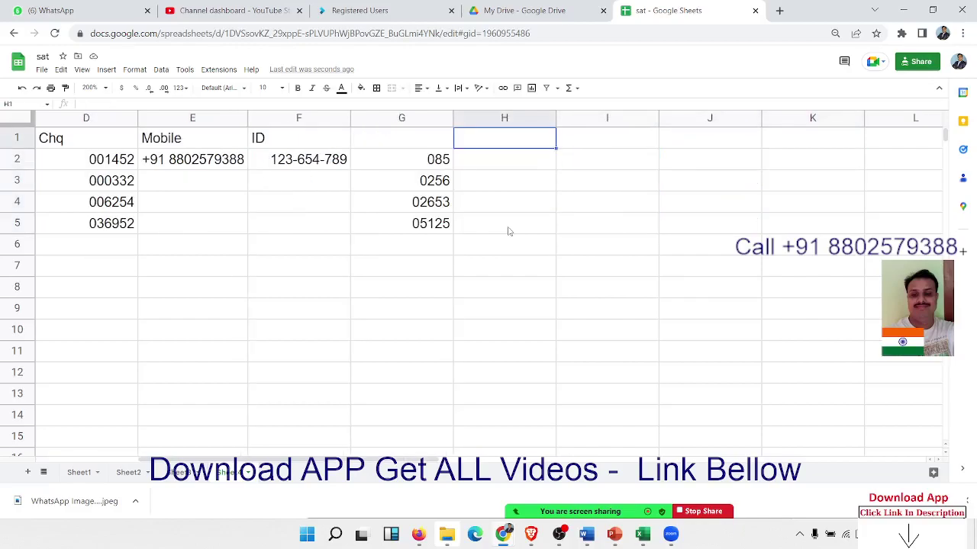
type("C")
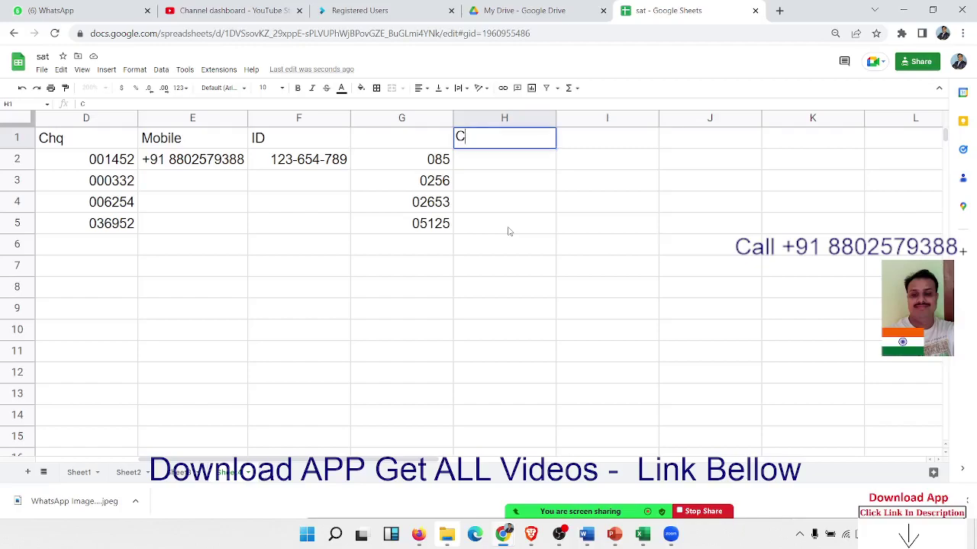
type("C No")
key("Return")
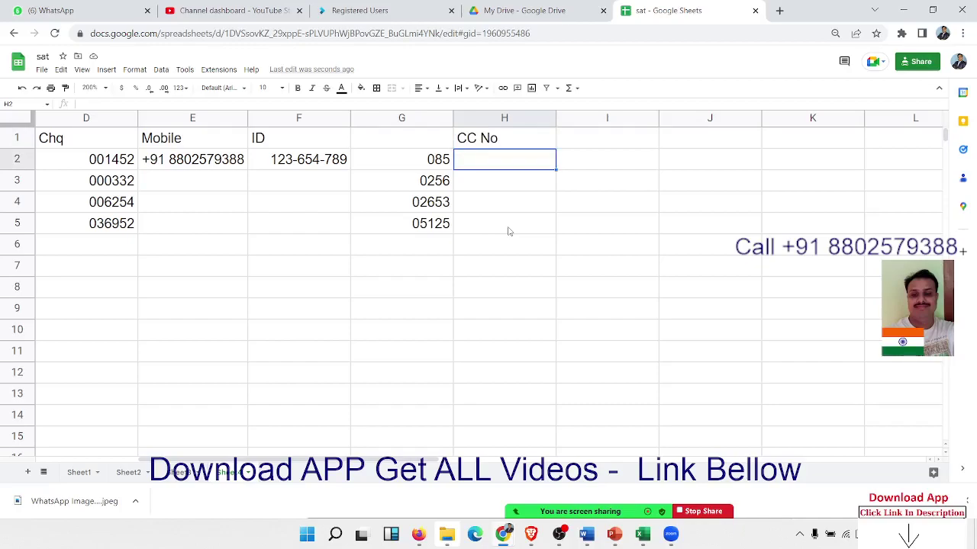
left_click(509, 231, "shift")
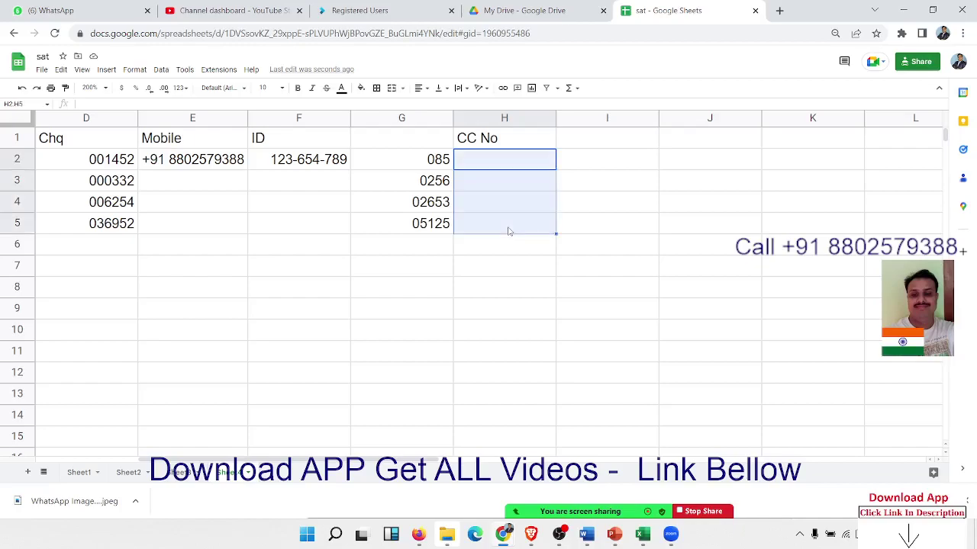
Enter the card-masking custom format 0000 "xxxx xxxx" 0000 for H2:H5
right_click(508, 231)
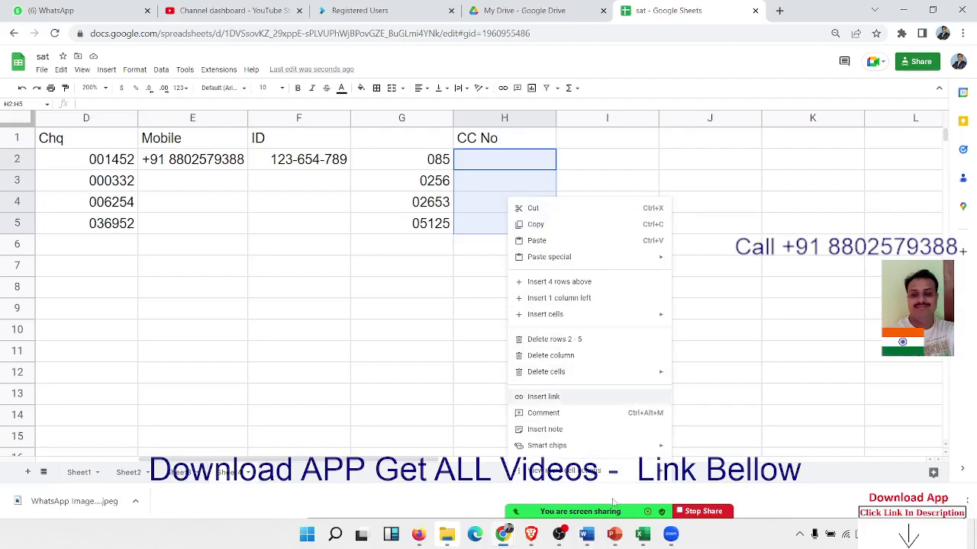
mouse_move(612, 474)
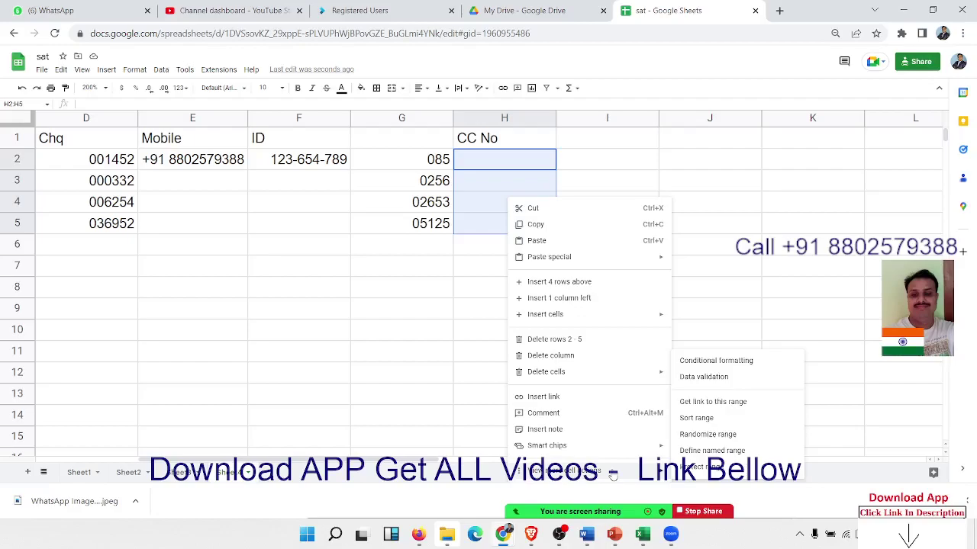
key("Escape")
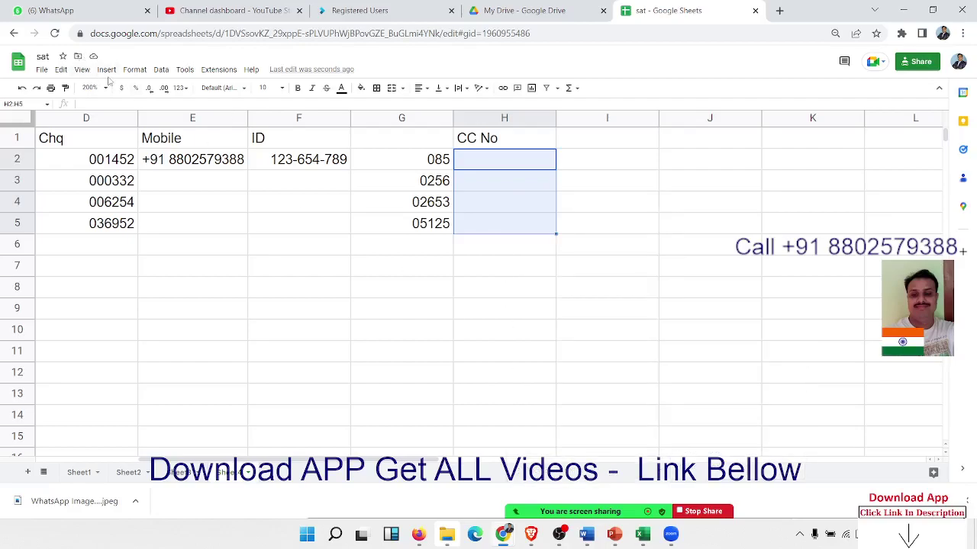
left_click(110, 73)
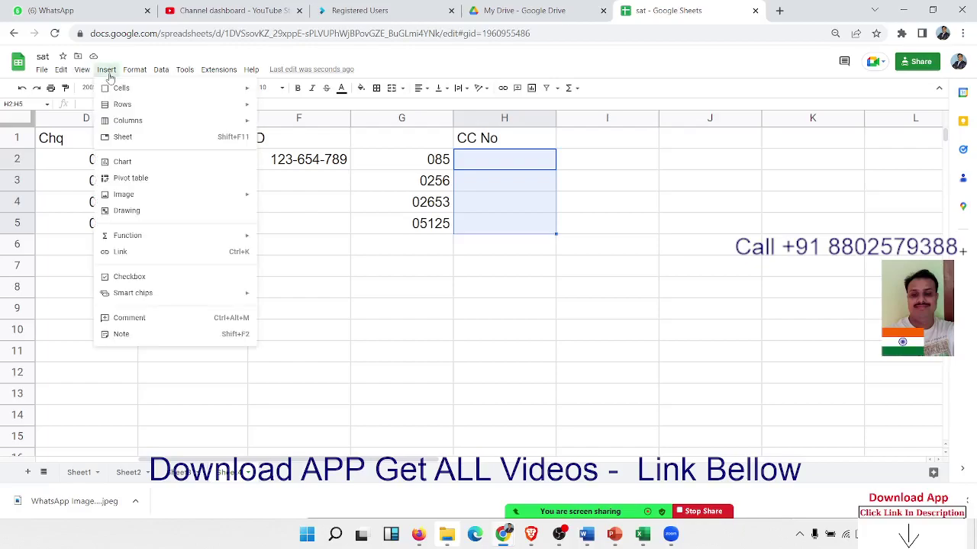
left_click(126, 72)
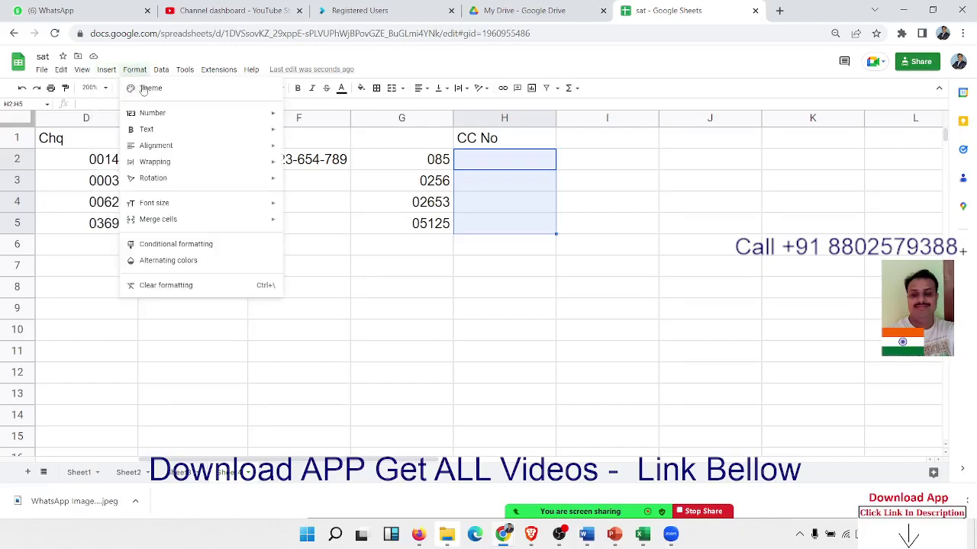
mouse_move(211, 120)
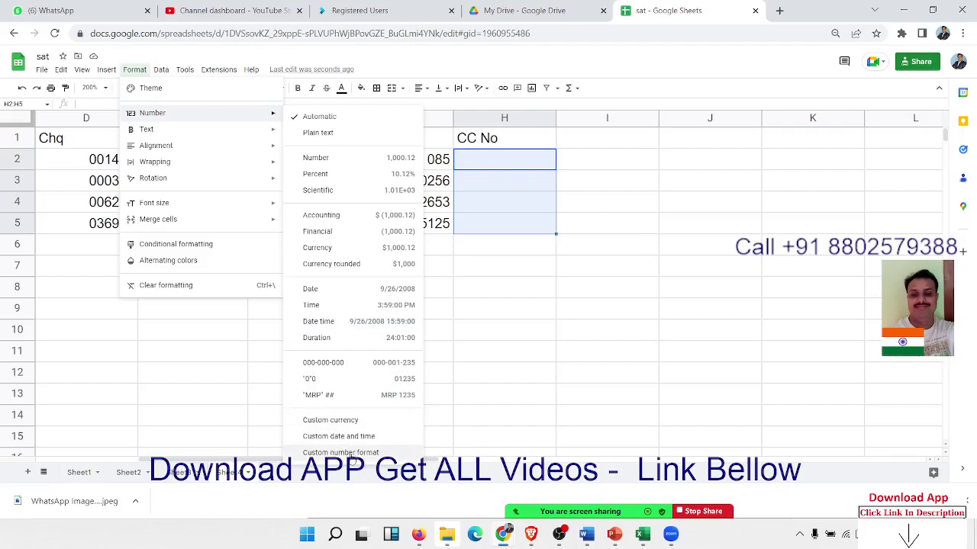
left_click(351, 454)
left_click(427, 208)
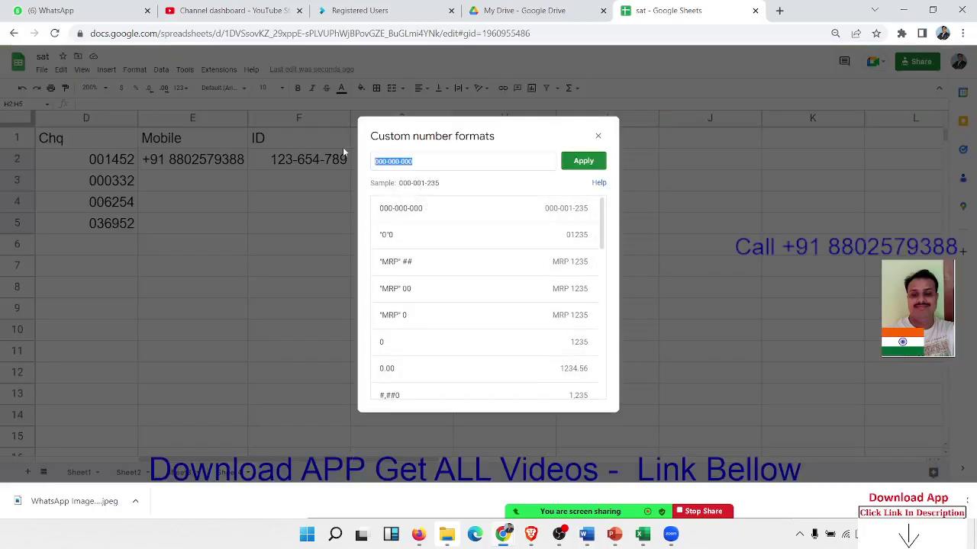
type("0000 ")
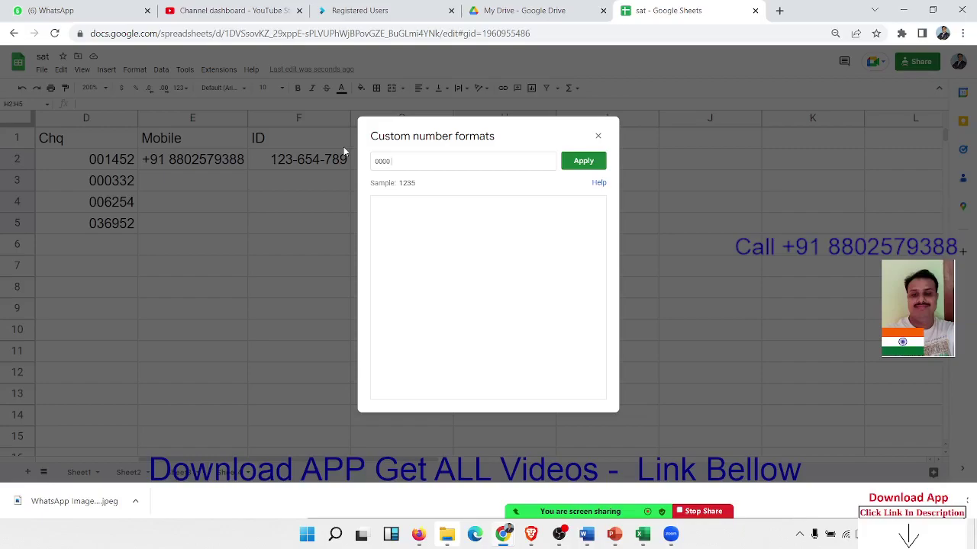
type("\"xx")
type("xx")
type(" xxxx")
type("\"")
type("000")
key("BackSpace")
key("BackSpace")
key("BackSpace")
type("000")
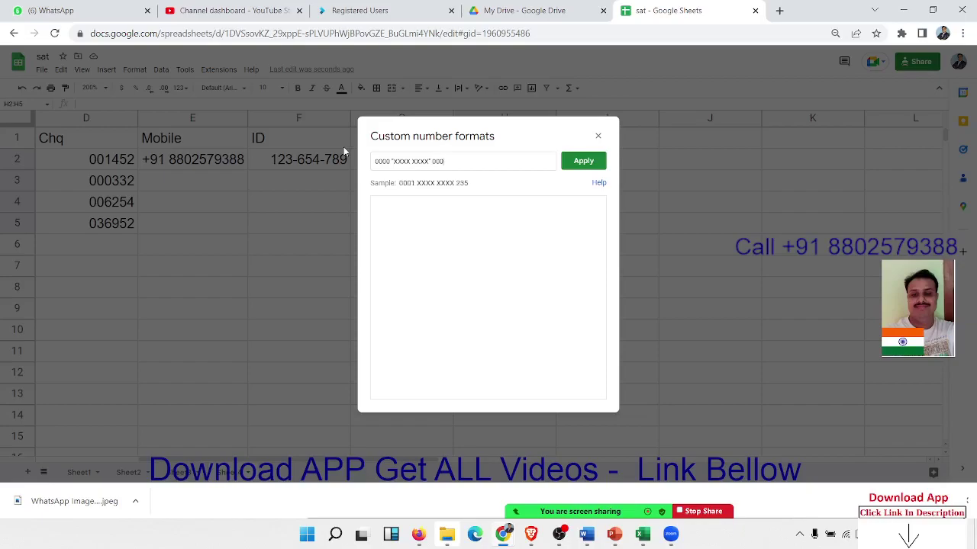
type("0")
Apply the masking format, enter 123-654-7 in H2, and autofit column H
left_click(580, 164)
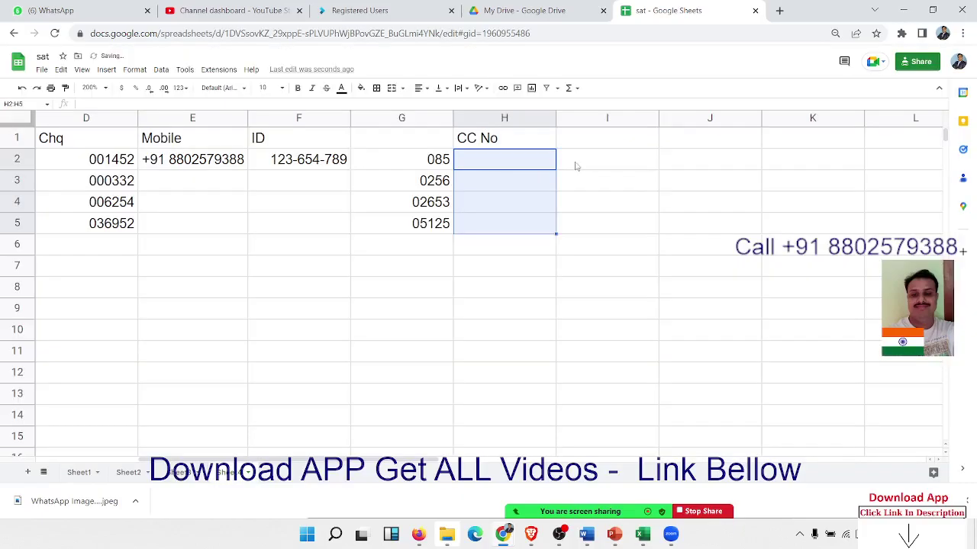
left_click(531, 156)
type("123")
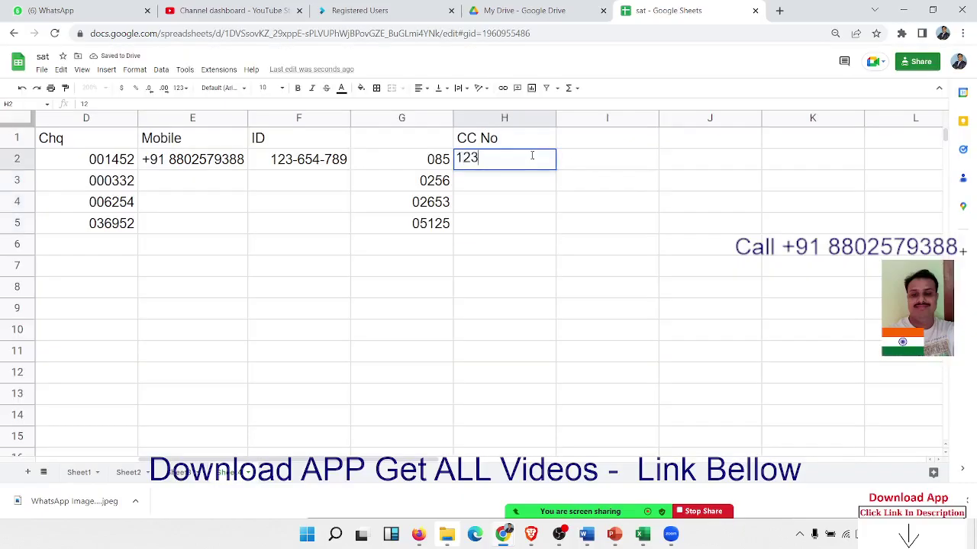
type("-654-")
type("7")
key("Return")
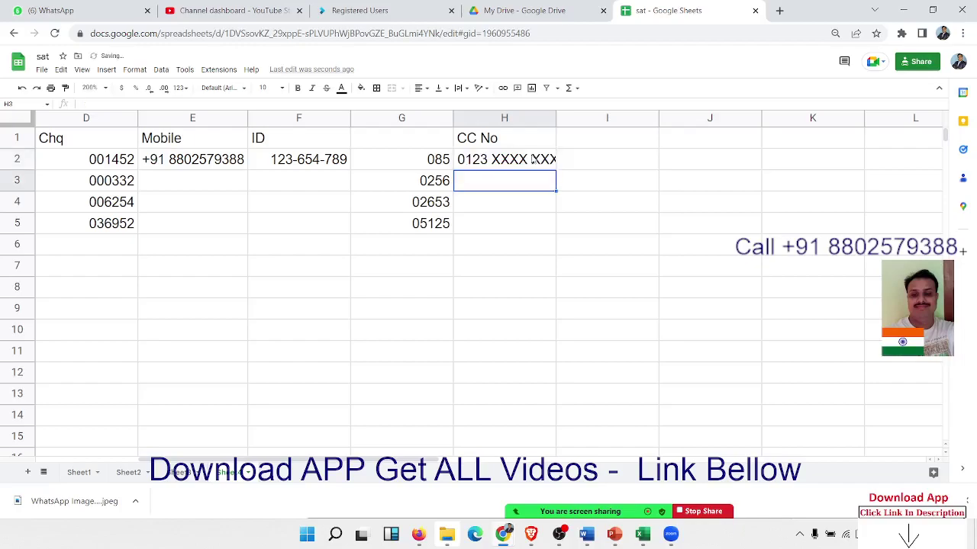
left_click(532, 159)
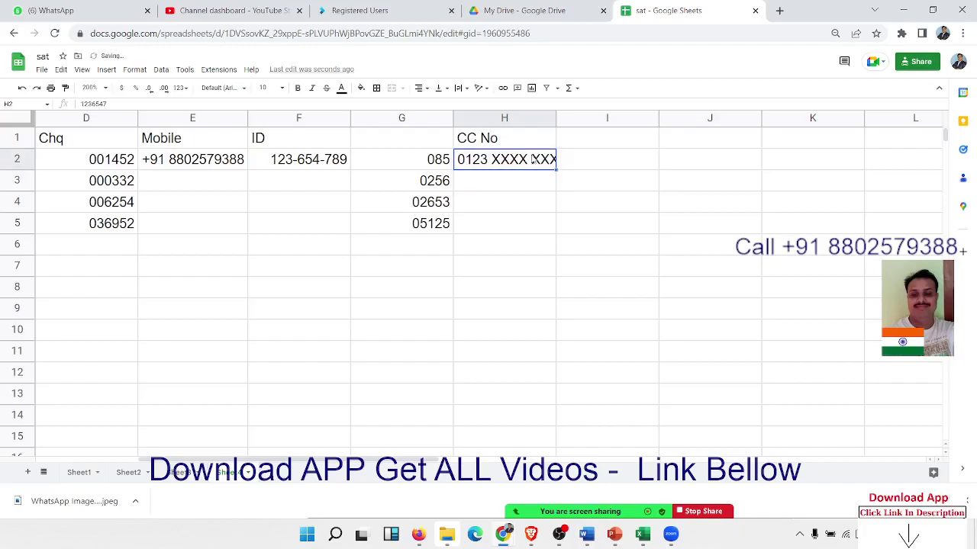
double_click(553, 117)
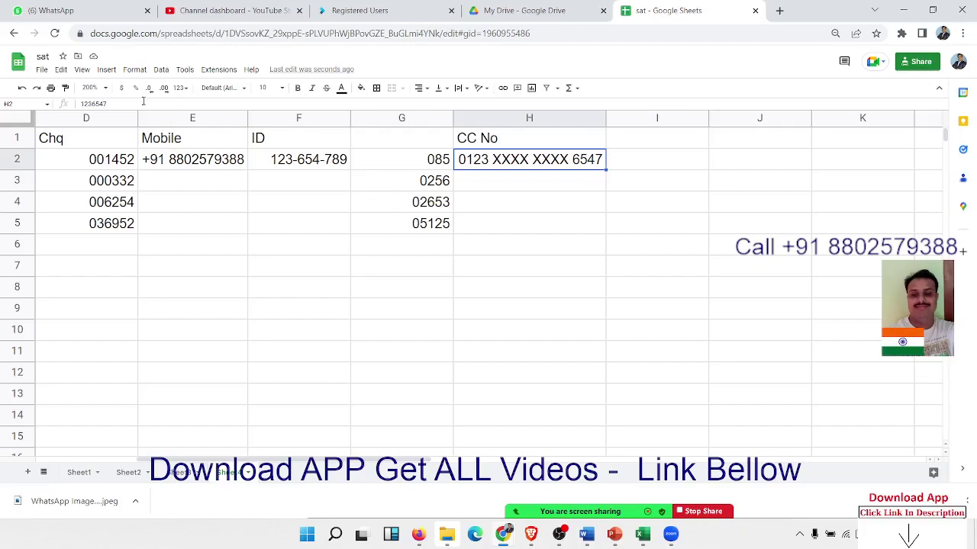
Inspect the stored values behind the masked card number and the MRP 5 cell B7
left_click_drag(193, 351, 192, 338)
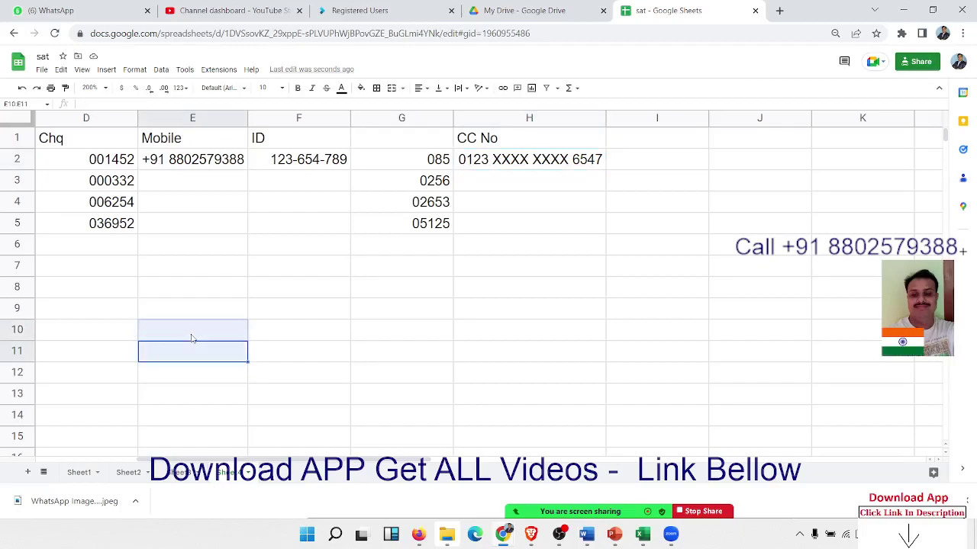
key("Home")
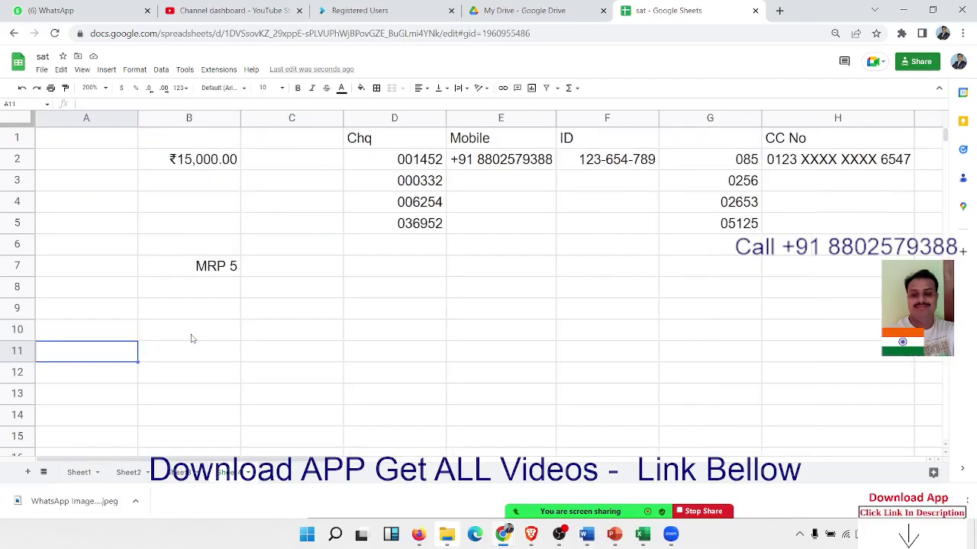
key("Up")
key("Up")
key("Up")
key("Up")
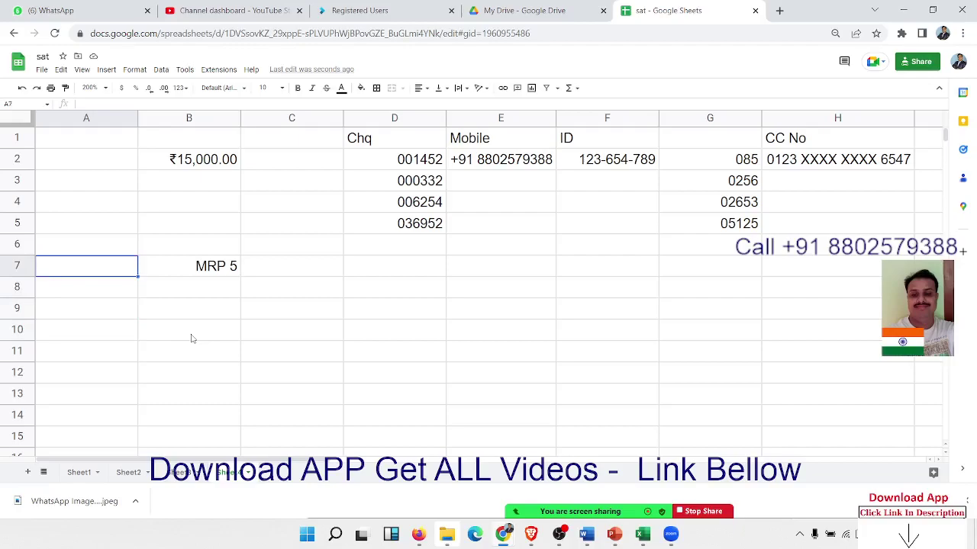
key("Right")
key("Right")
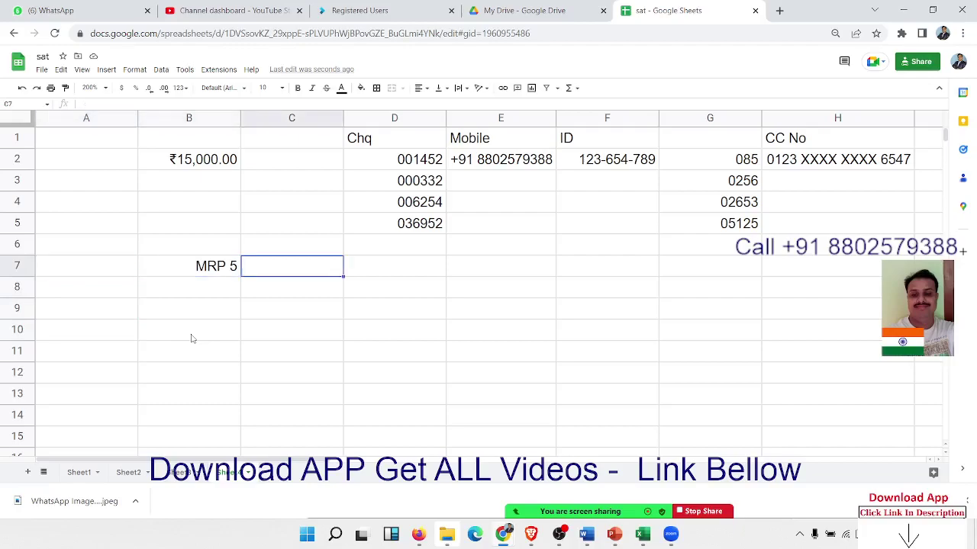
left_click(772, 165)
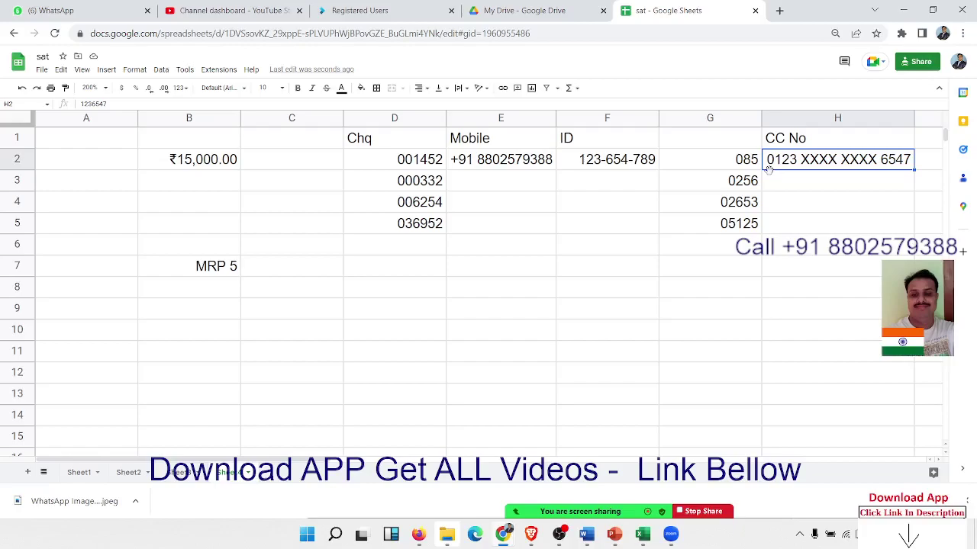
left_click(227, 275)
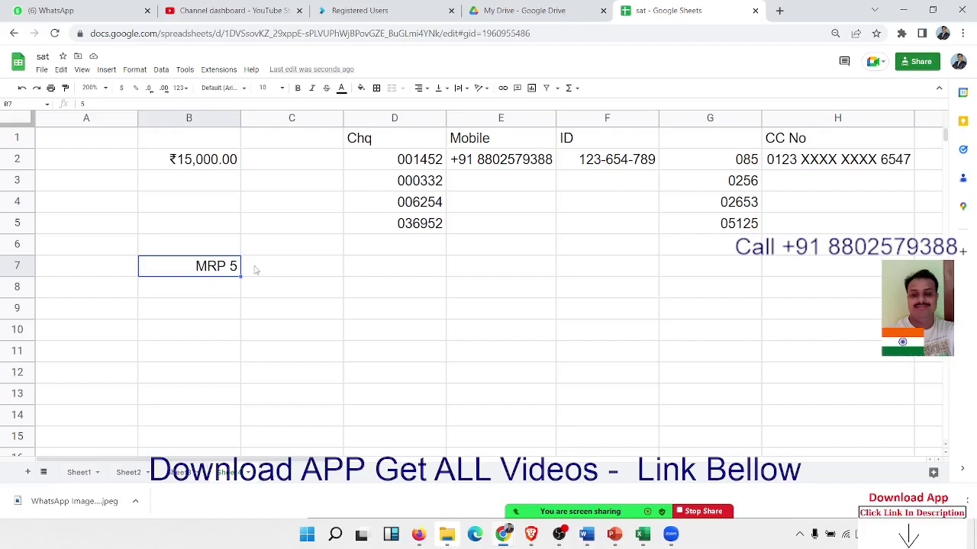
Enter 12500 in cell D7 and reselect it
left_click(314, 284)
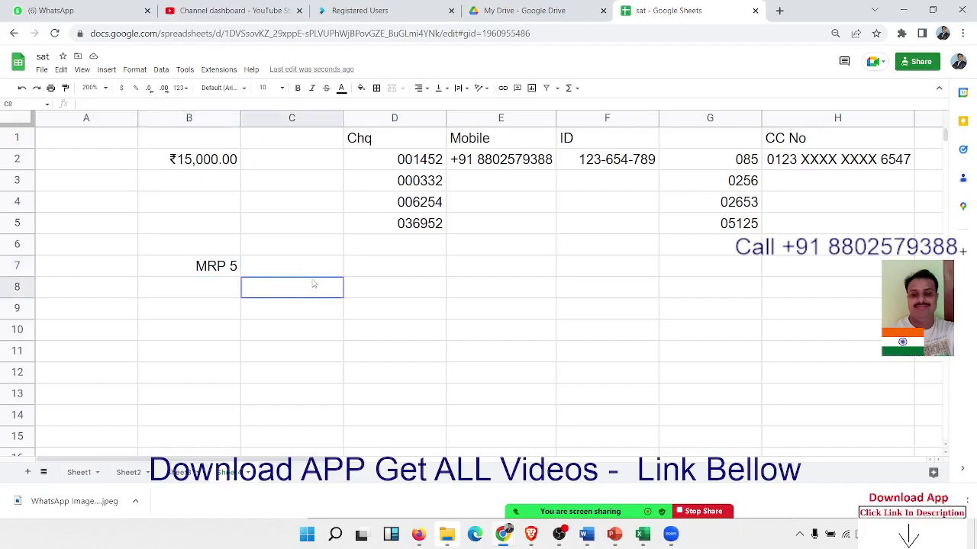
left_click(357, 270)
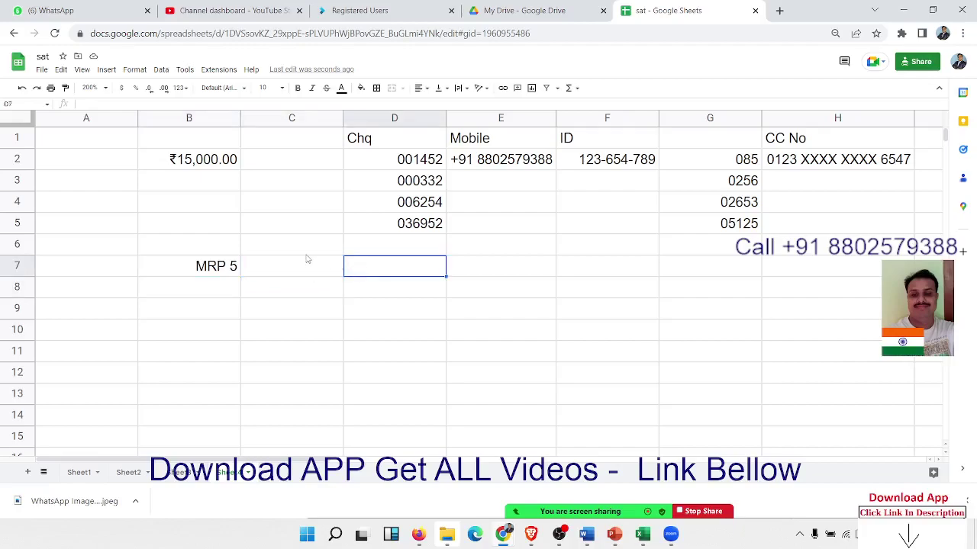
type("125000")
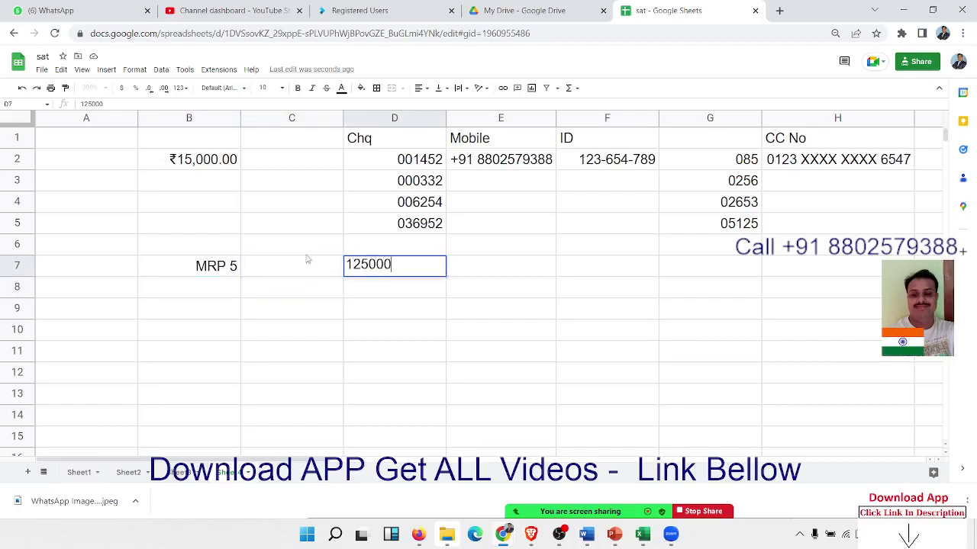
key("BackSpace")
key("Return")
key("Up")
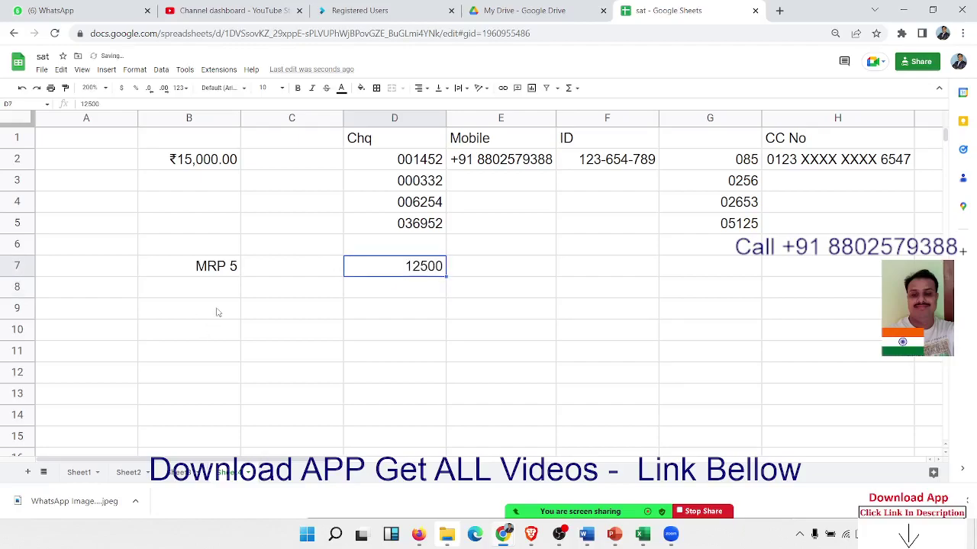
Format D7 with custom format #,"K" and two decimal places to show 12.50 K
left_click(162, 70)
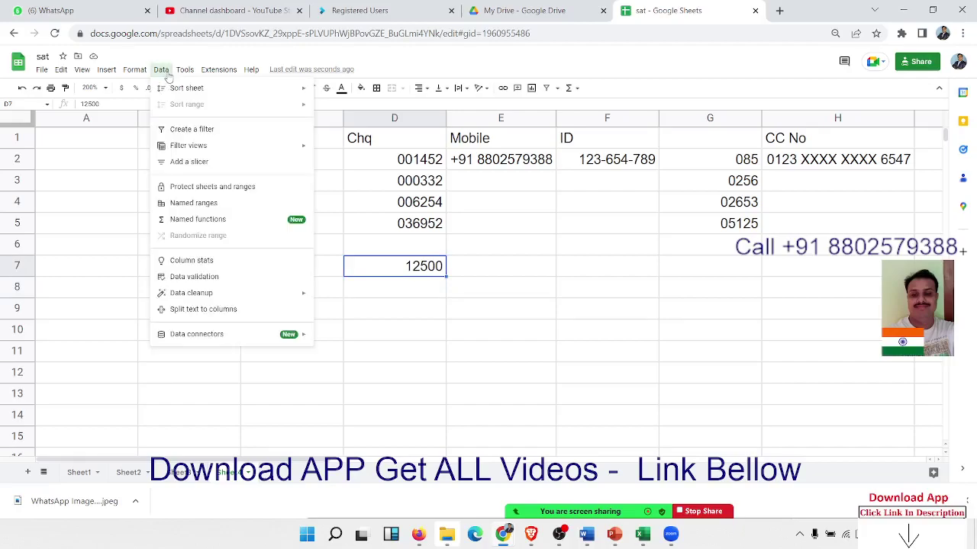
mouse_move(145, 72)
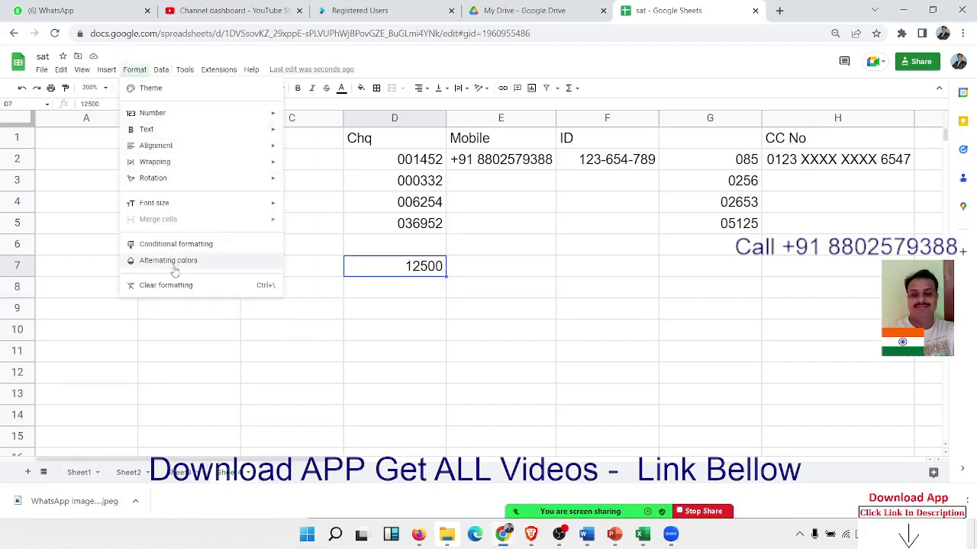
mouse_move(170, 116)
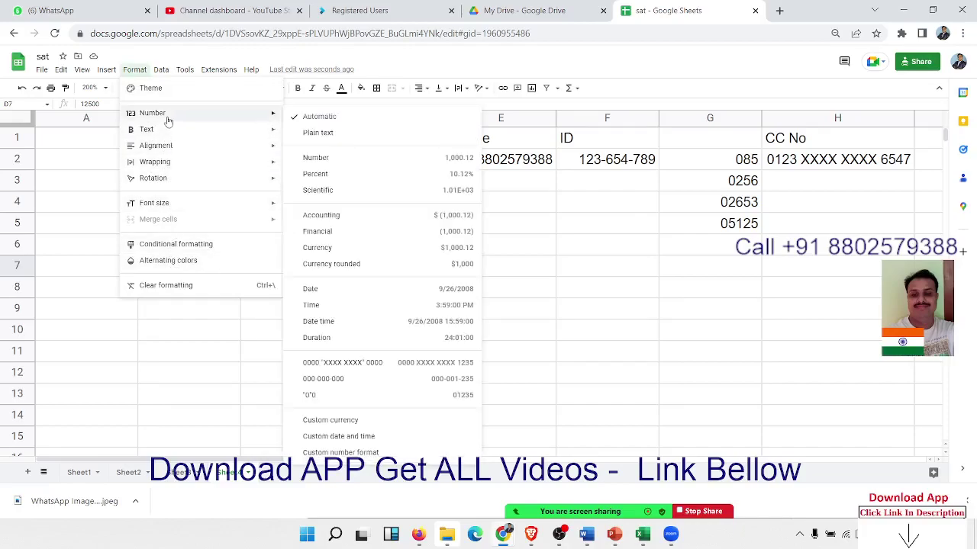
left_click(371, 453)
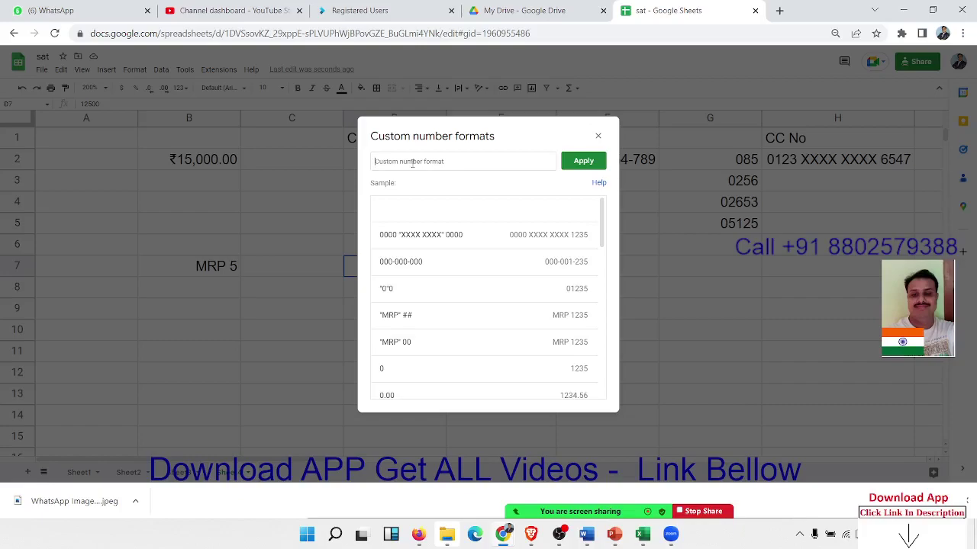
type("#")
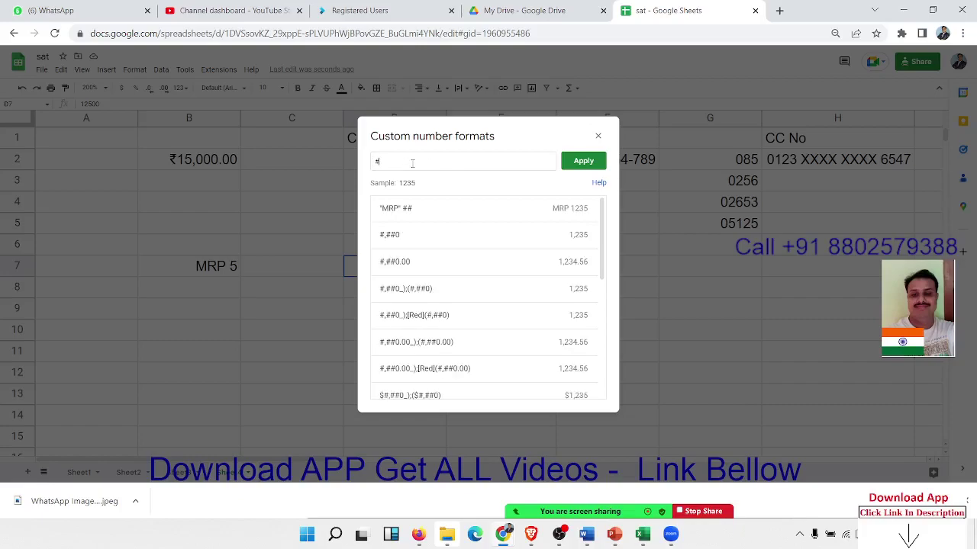
type(",")
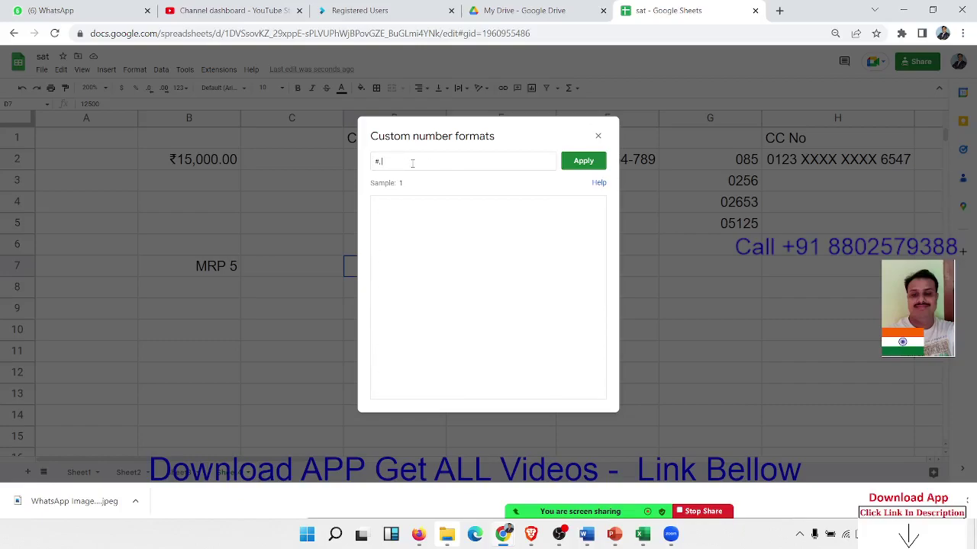
type(" \"K\"")
left_click(582, 162)
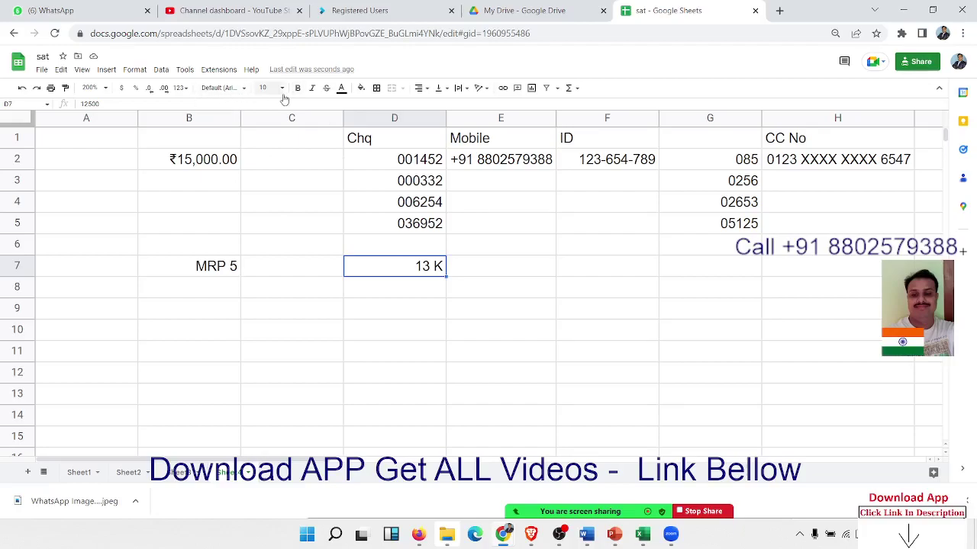
left_click(169, 94)
left_click(169, 94)
Enter 1252363 in cell E7
left_click(486, 268)
type("1")
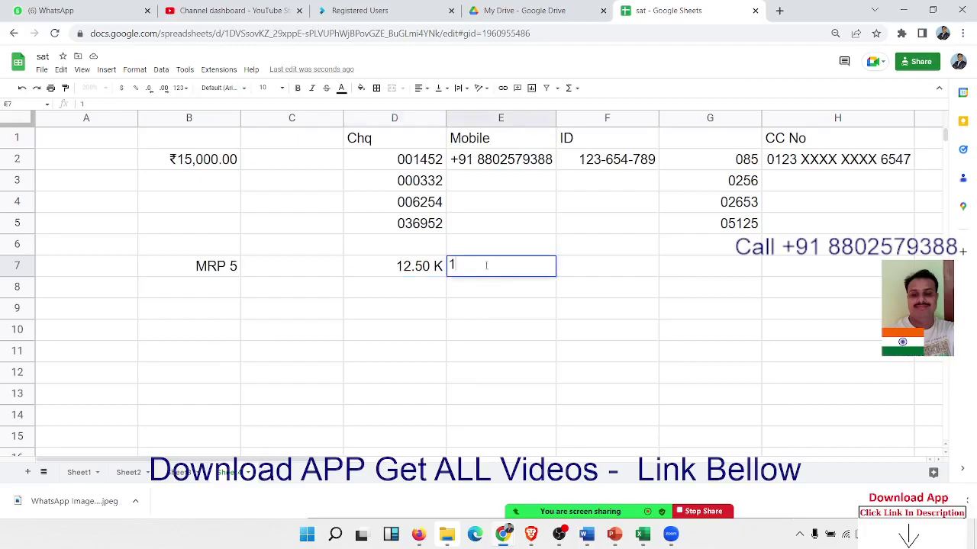
type("252363")
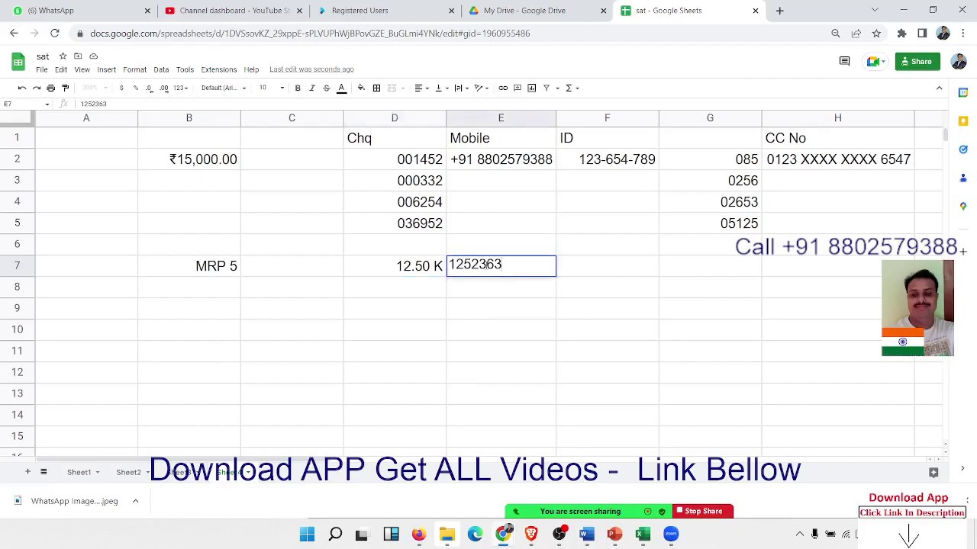
key("Return")
left_click(474, 266)
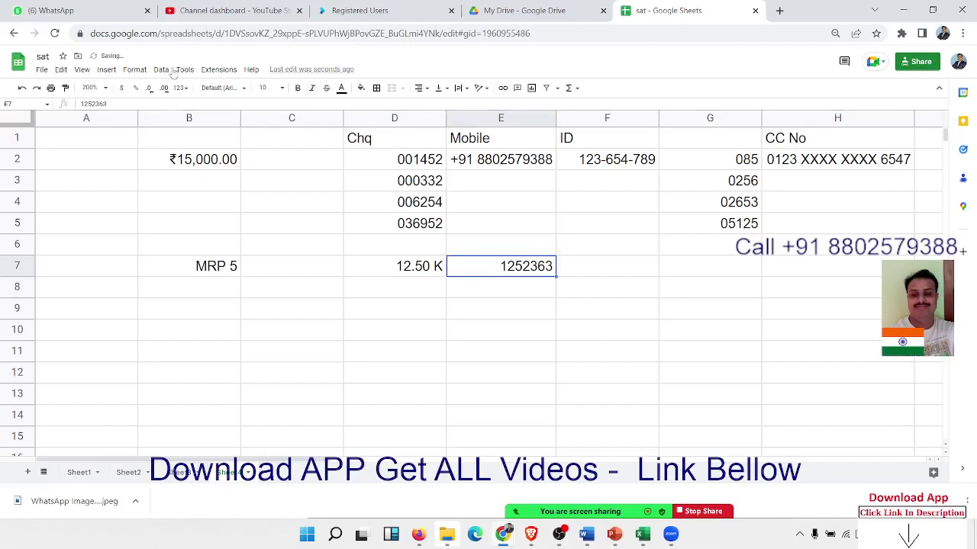
Give E7 the custom number format 0.00, so 1252363 displays as 1.25
left_click(133, 69)
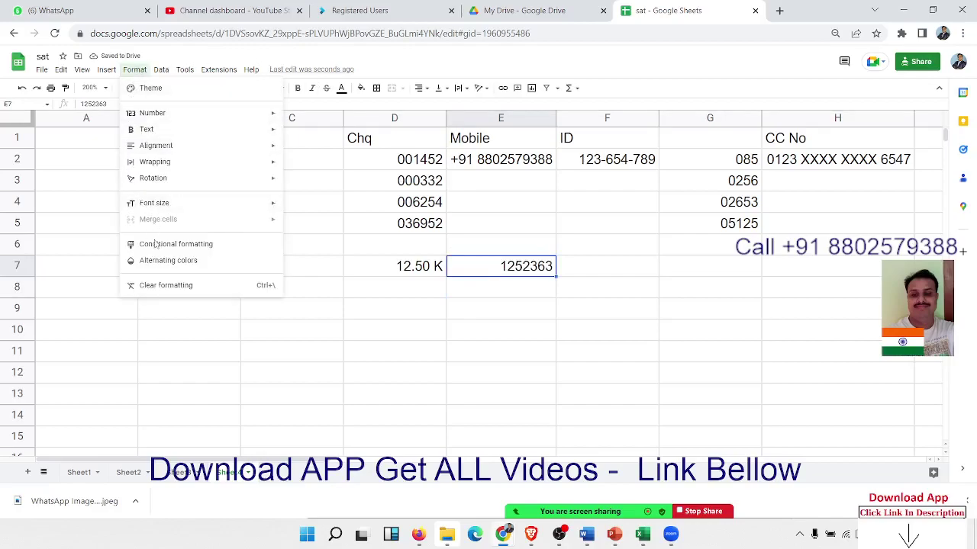
mouse_move(167, 115)
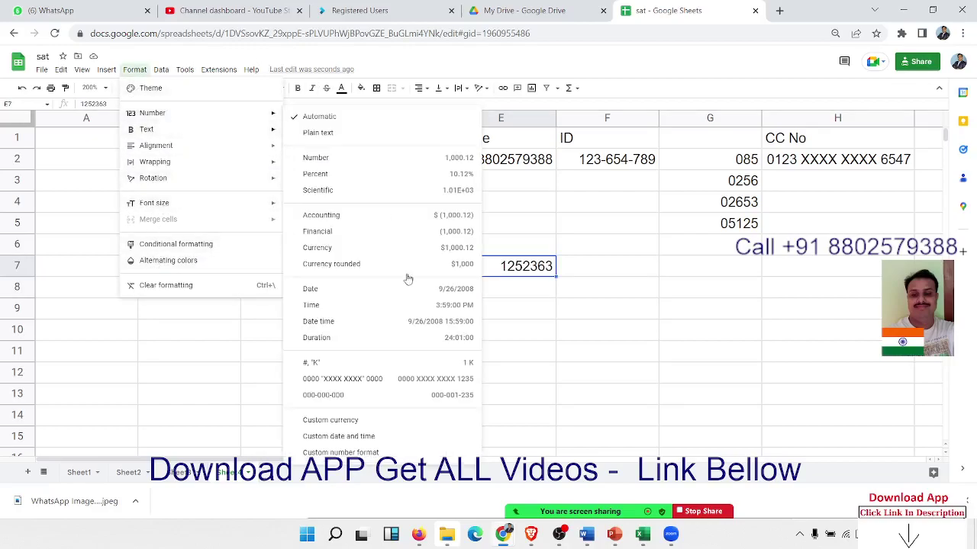
left_click(408, 452)
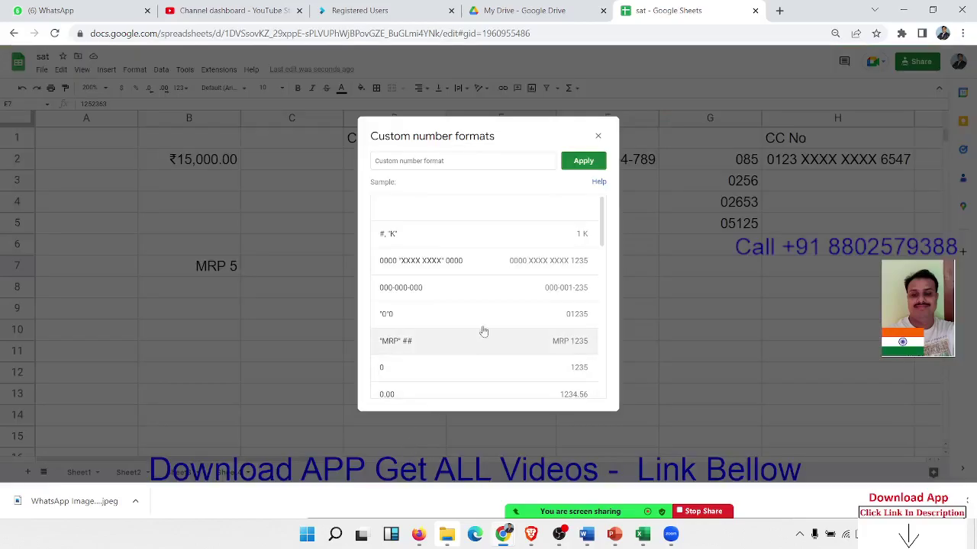
type("0")
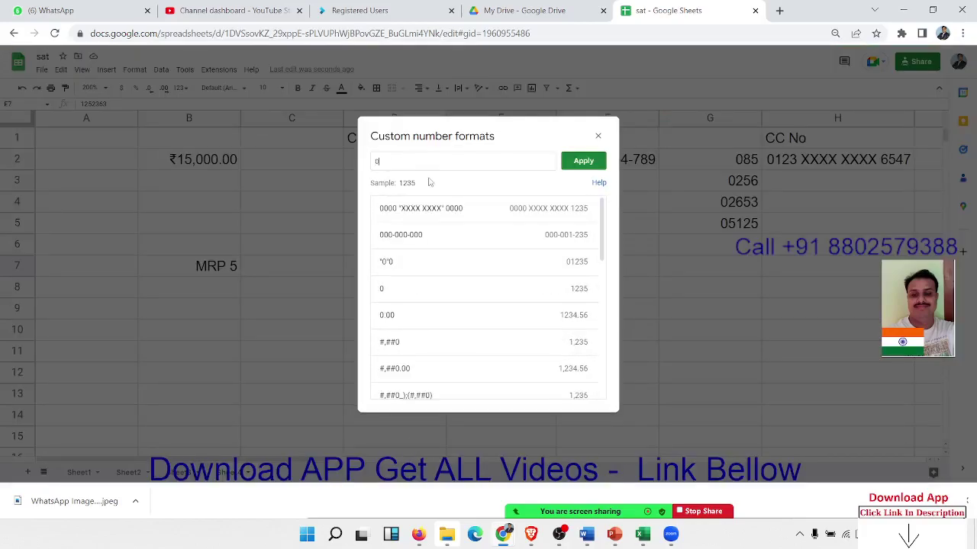
type(".00")
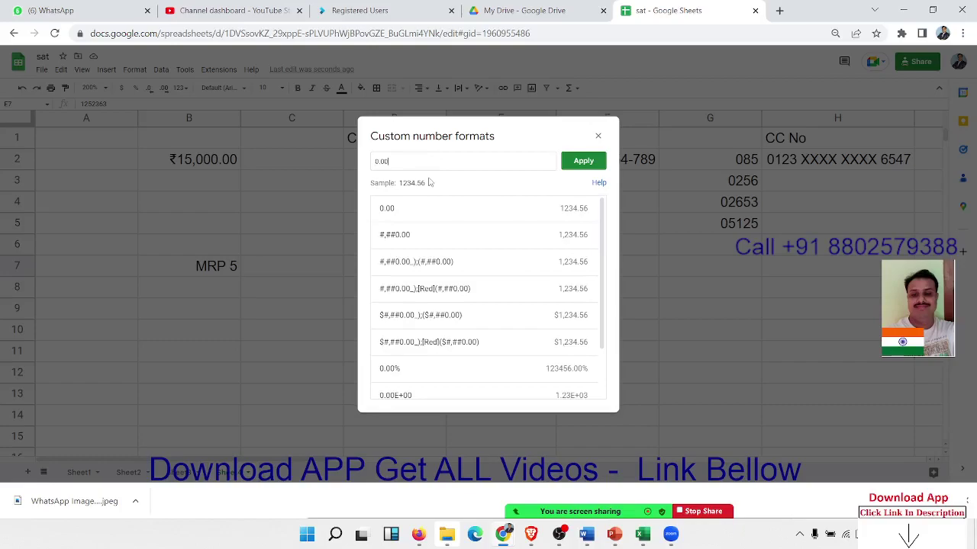
type(",")
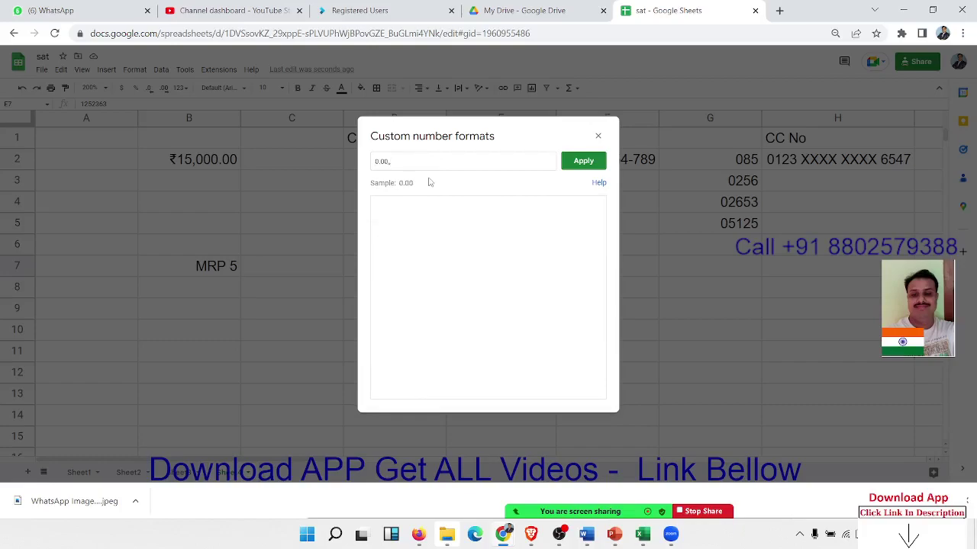
left_click(580, 164)
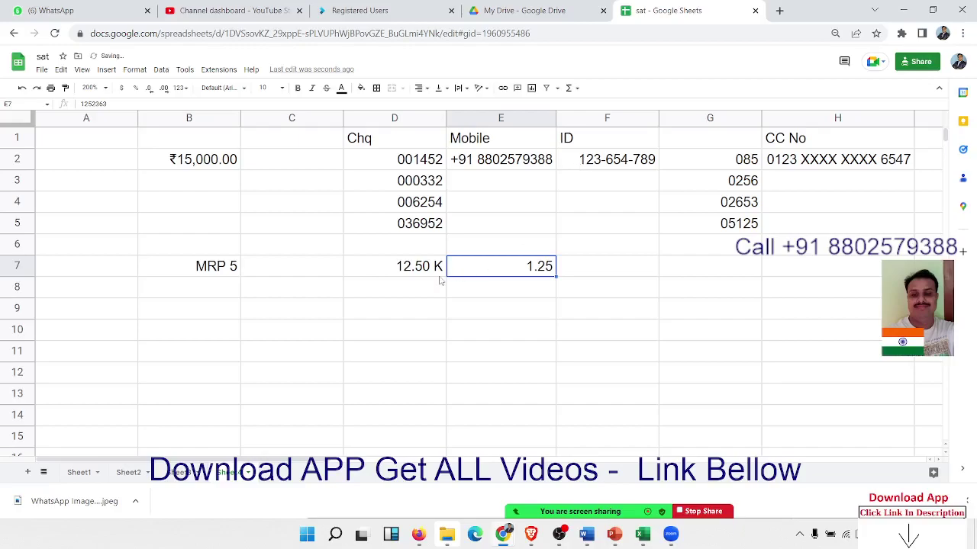
left_click(418, 278)
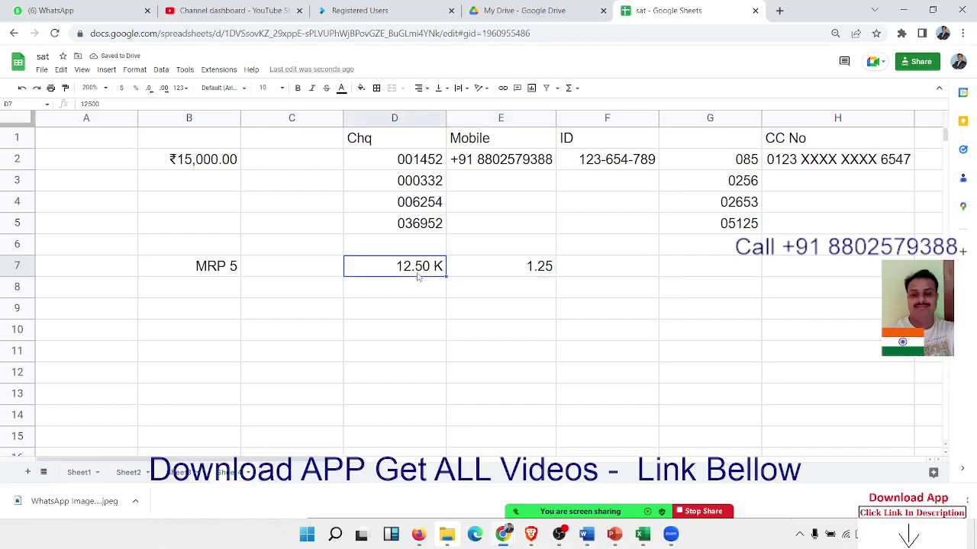
left_click(510, 273)
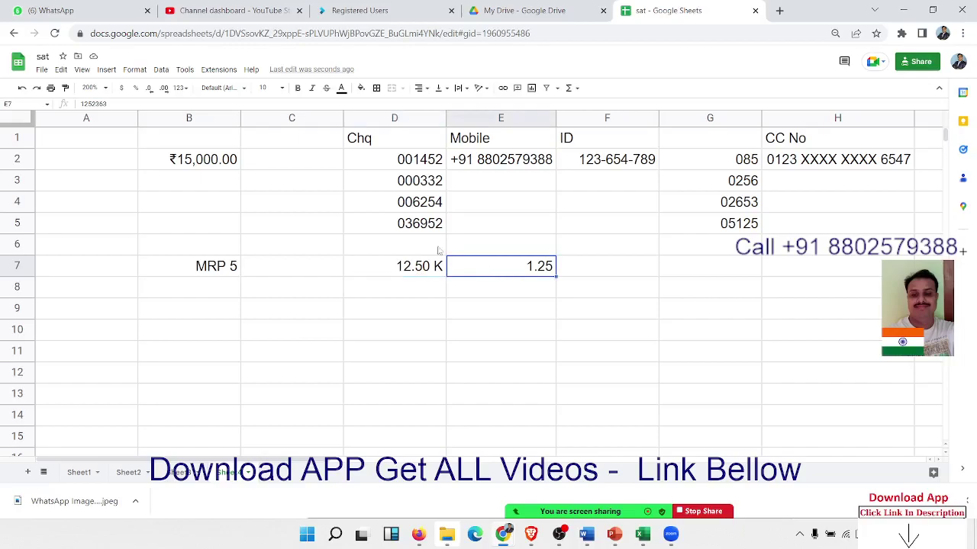
left_click(83, 104)
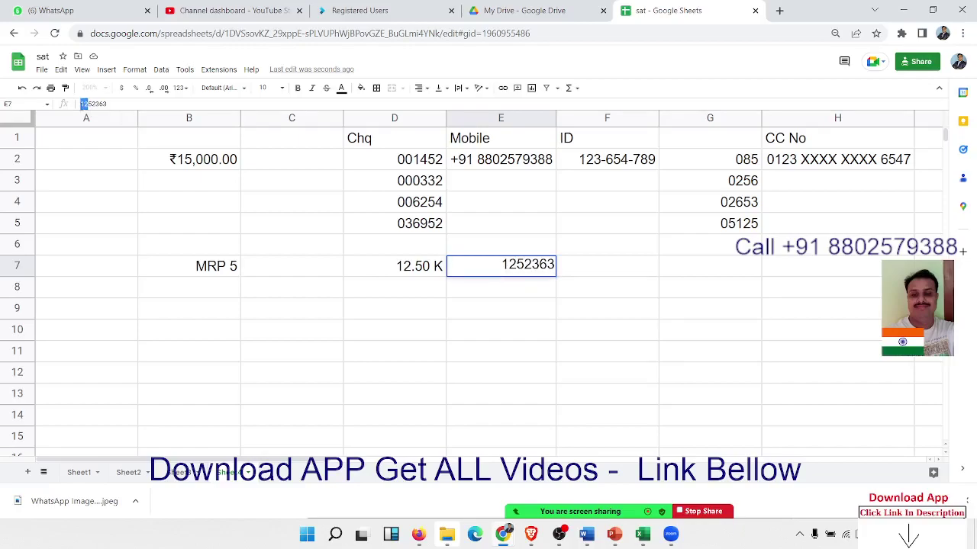
key("Escape")
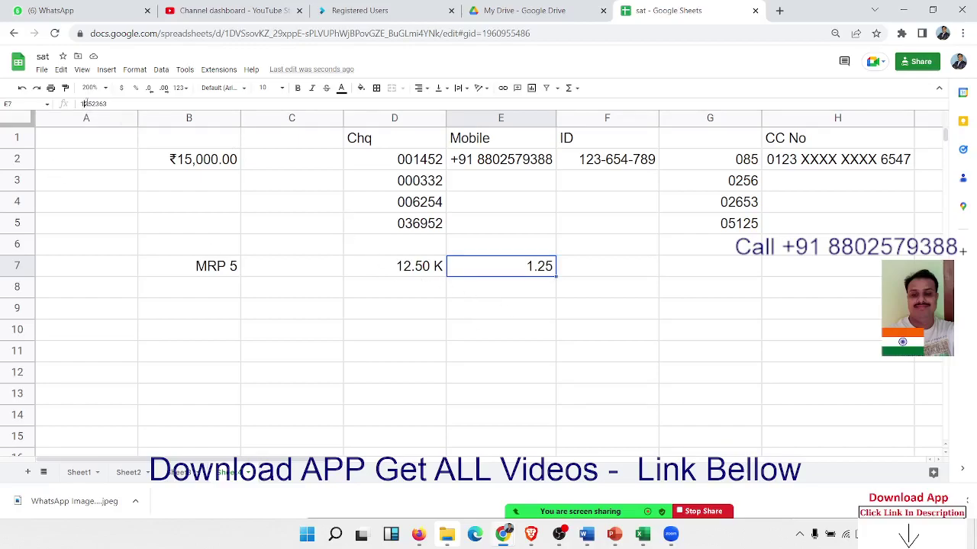
left_click_drag(84, 103, 92, 104)
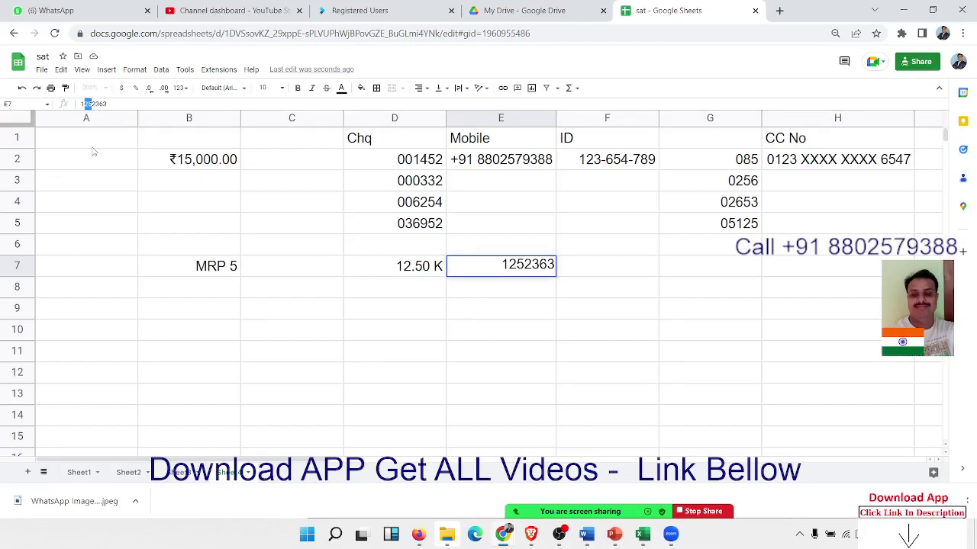
key("Escape")
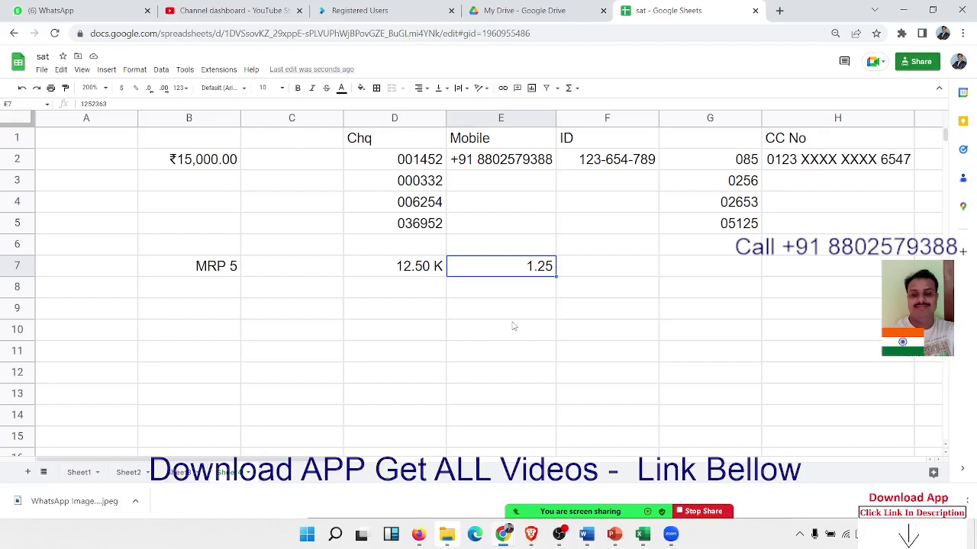
left_click(425, 280)
left_click(493, 280)
left_click(363, 268)
left_click(526, 276)
left_click(375, 299)
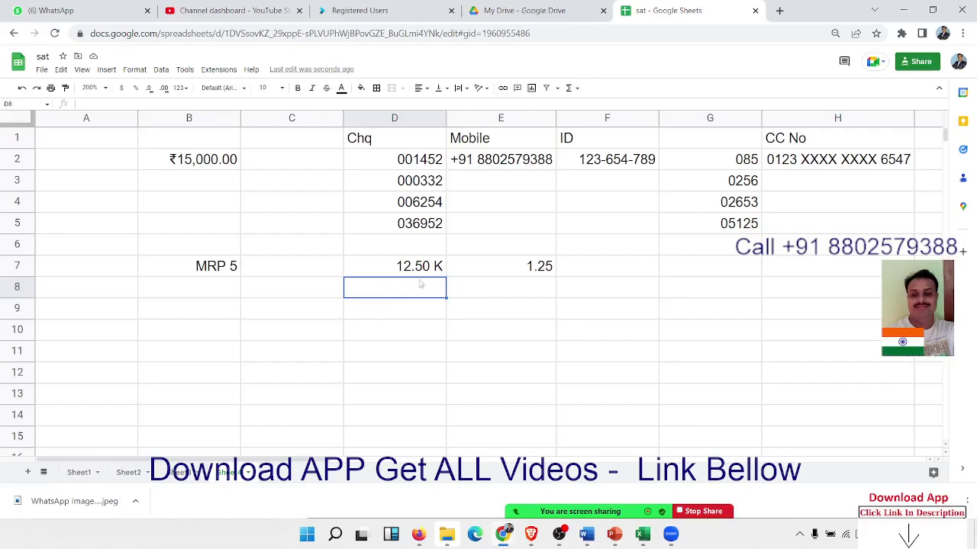
left_click(239, 309)
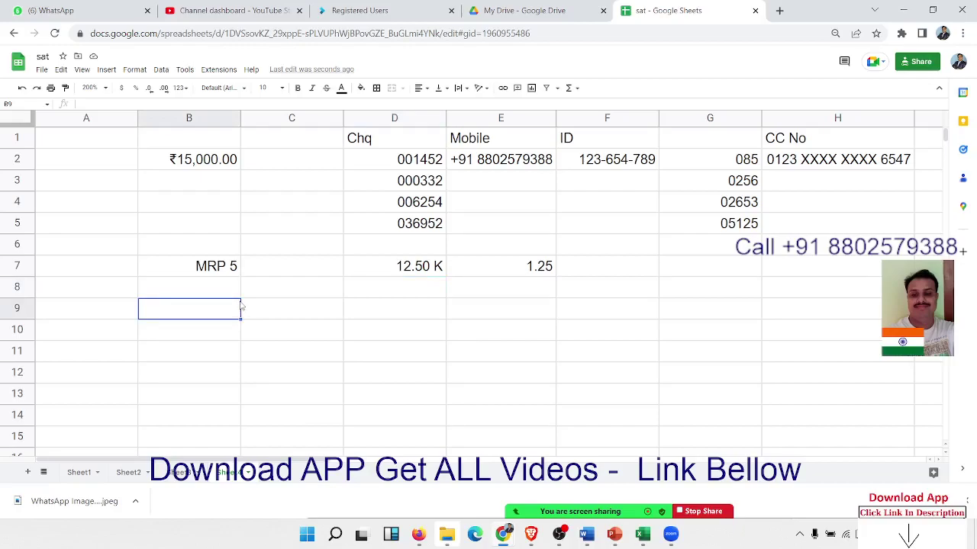
Insert today's date, 11/14/2022, into B9 with Ctrl+;
key("ctrl+semicolon")
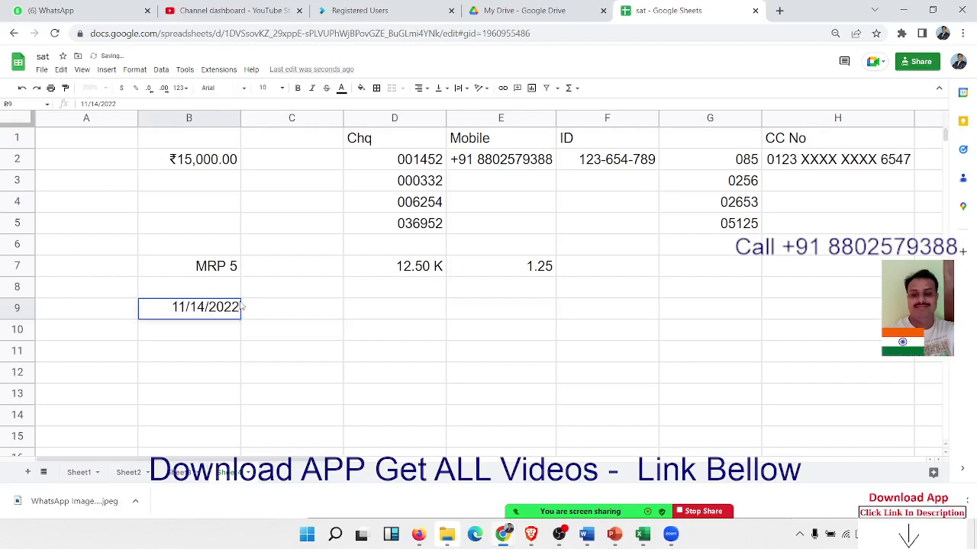
key("Return")
key("Up")
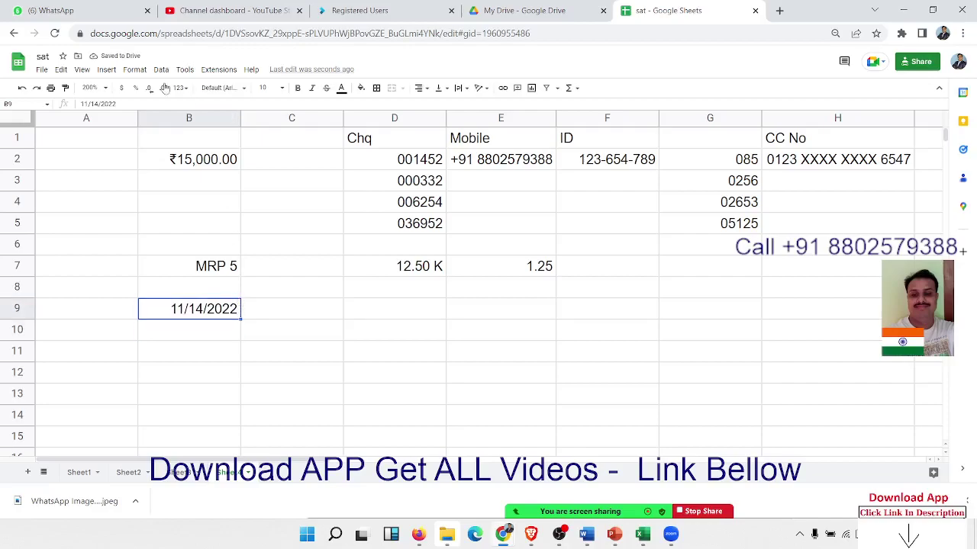
Apply the custom date format ddMMMYY to B9 so it reads 14-Nov-22
left_click(135, 70)
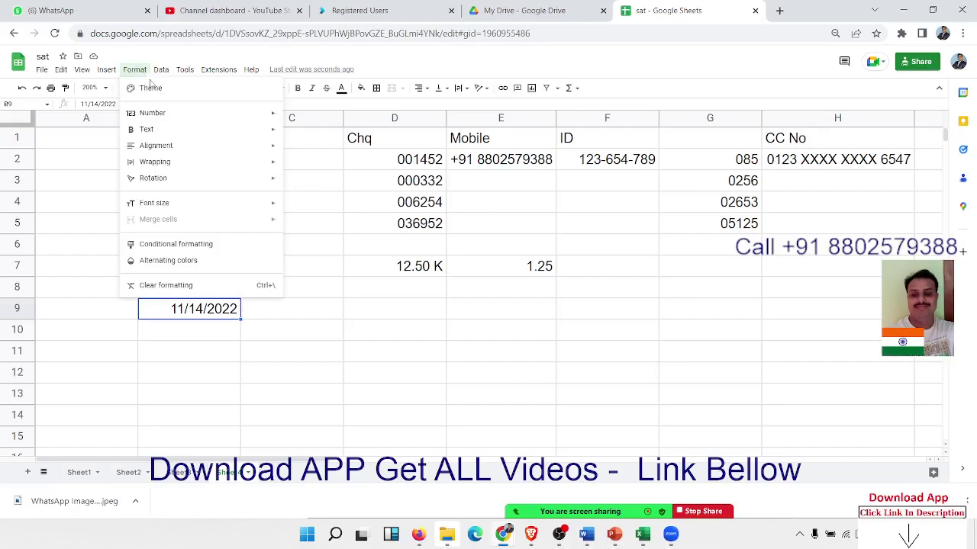
mouse_move(174, 115)
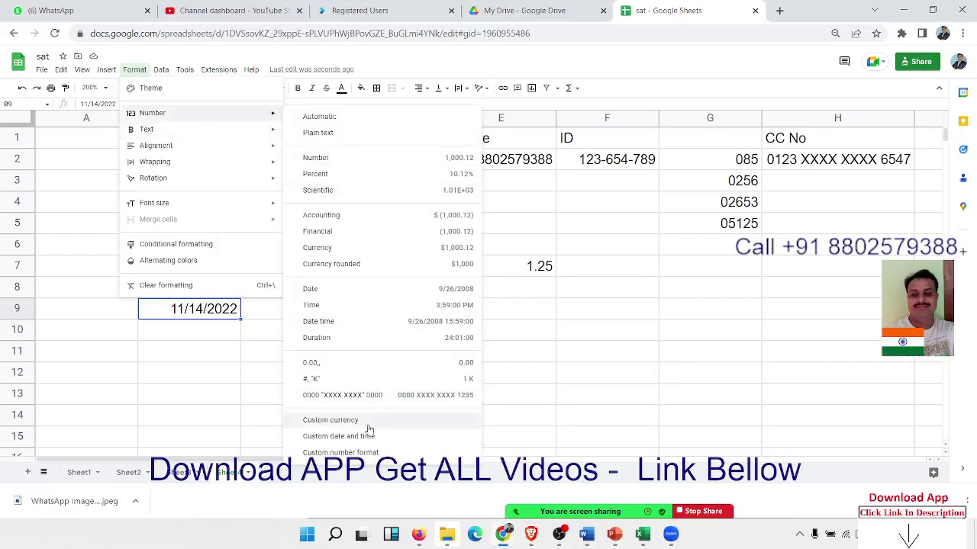
left_click(370, 453)
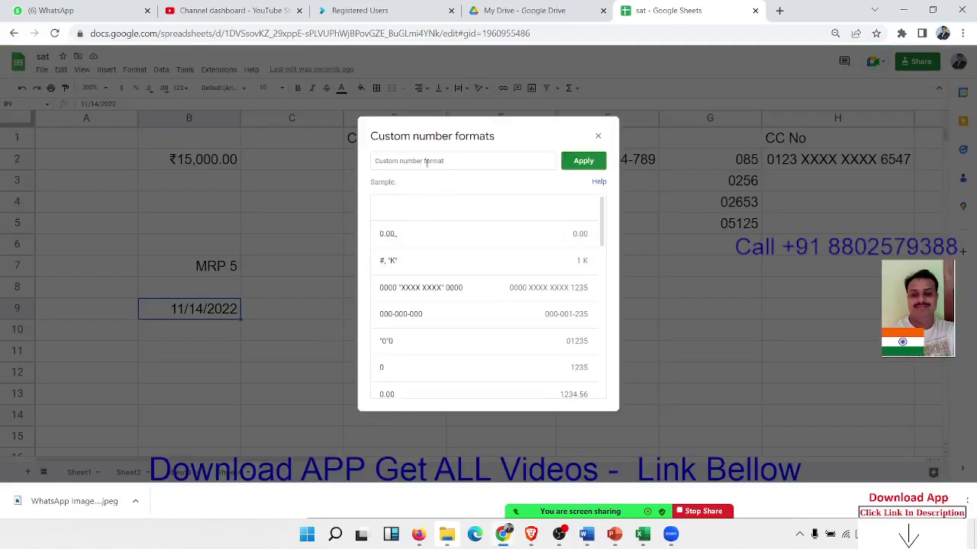
type("dd")
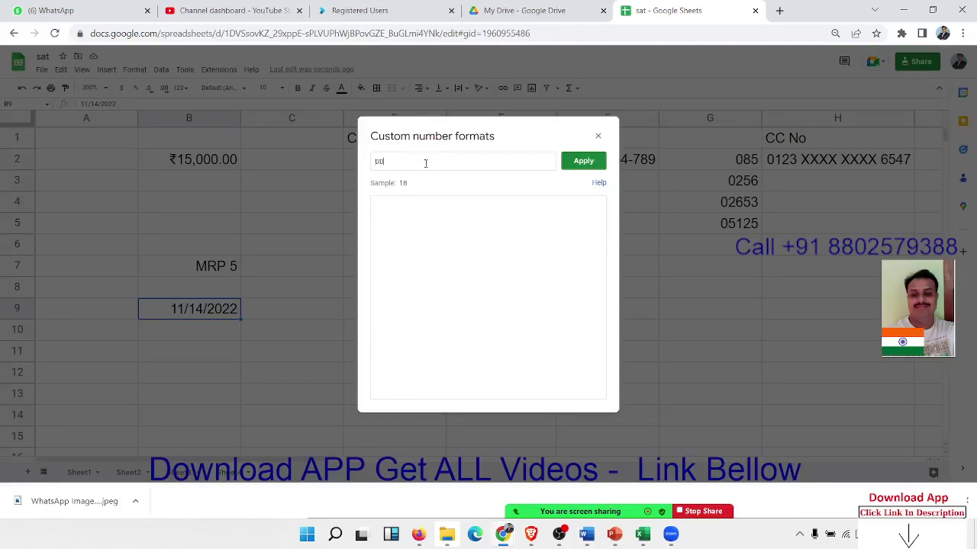
type("MM")
type("M")
type("Y")
type("Y")
left_click(583, 162)
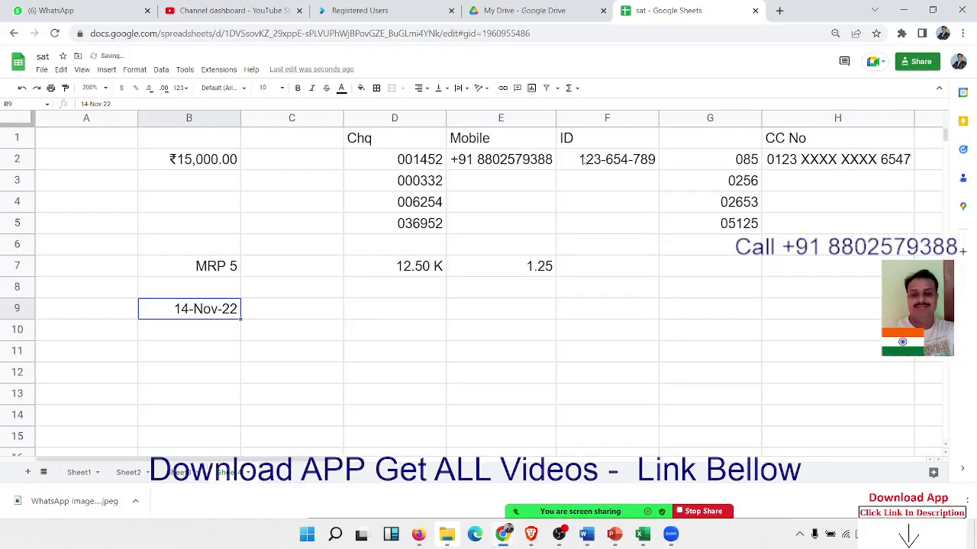
Enter code D with example 1 in row 9, and DD with text '01 in row 10
left_click(289, 308)
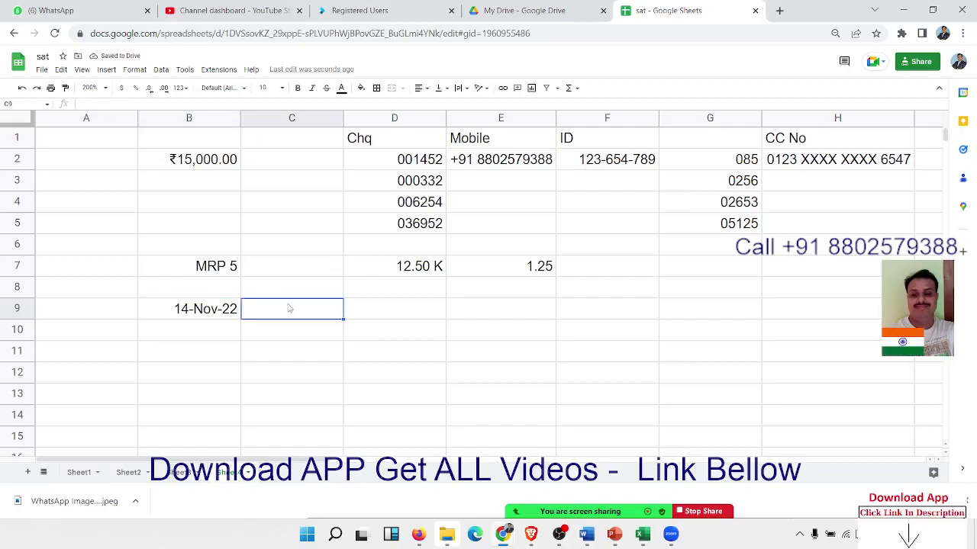
type("D")
key("Tab")
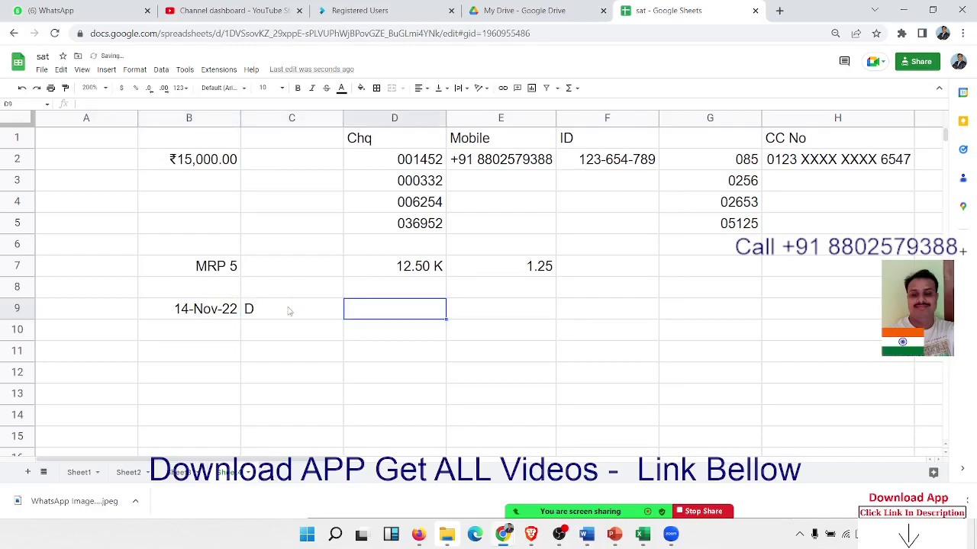
type("1")
key("Return")
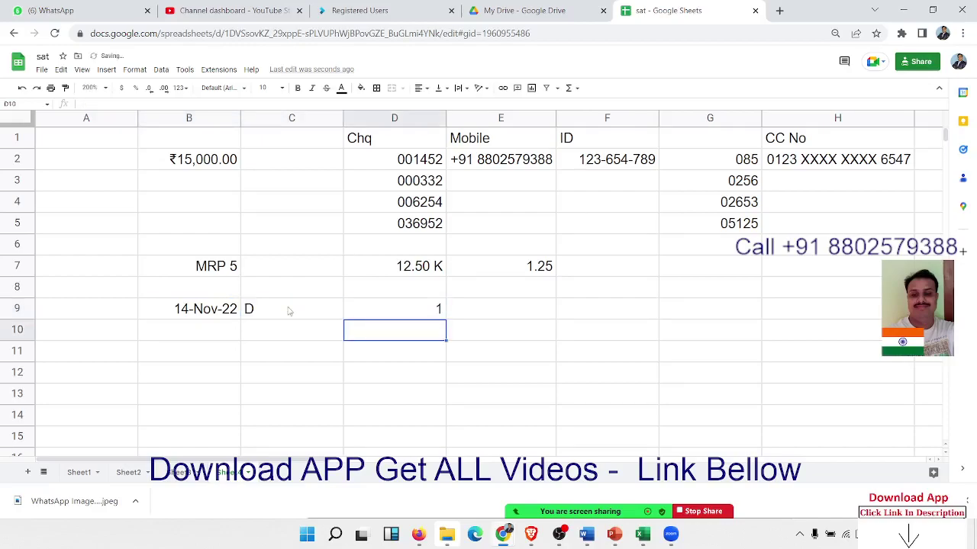
key("Left")
type("DD")
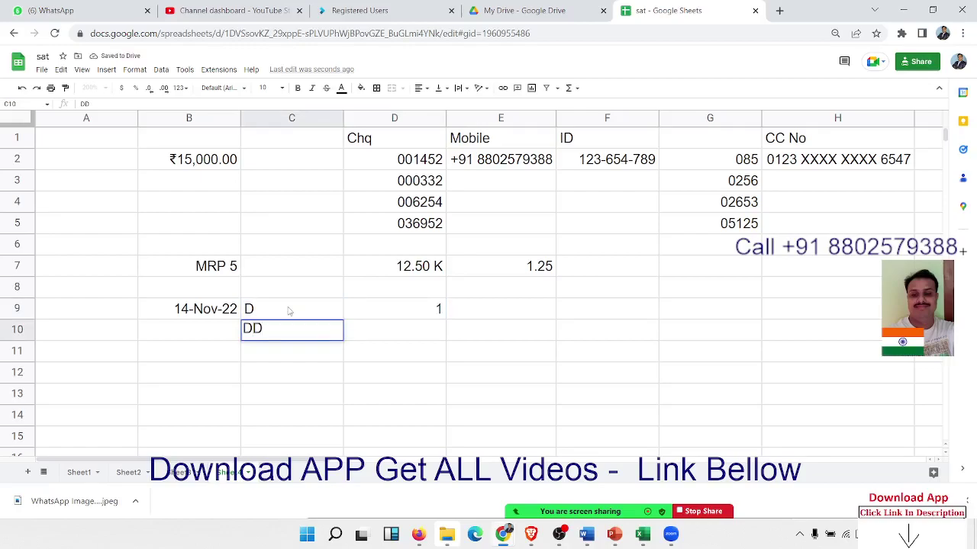
key("Tab")
type("01")
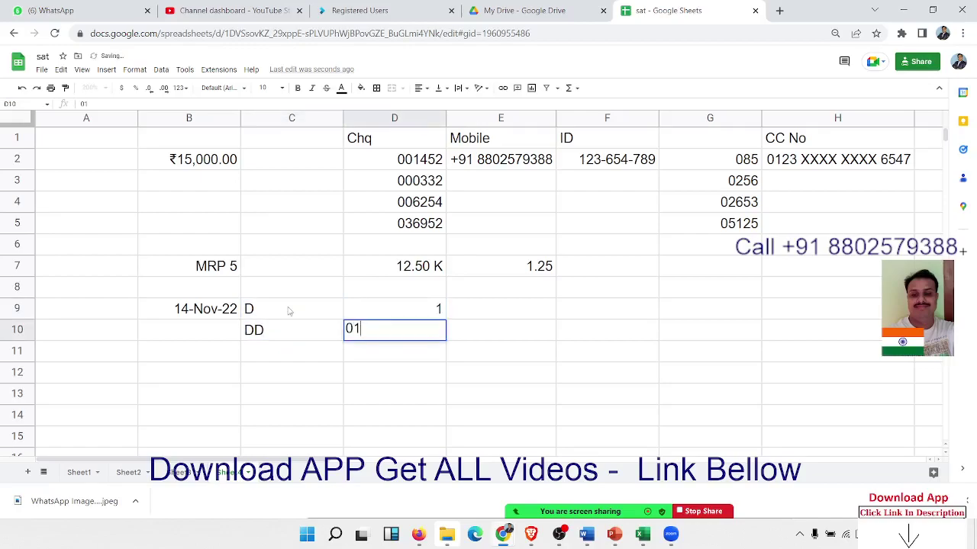
key("BackSpace")
key("BackSpace")
type("'01")
key("Return")
key("Up")
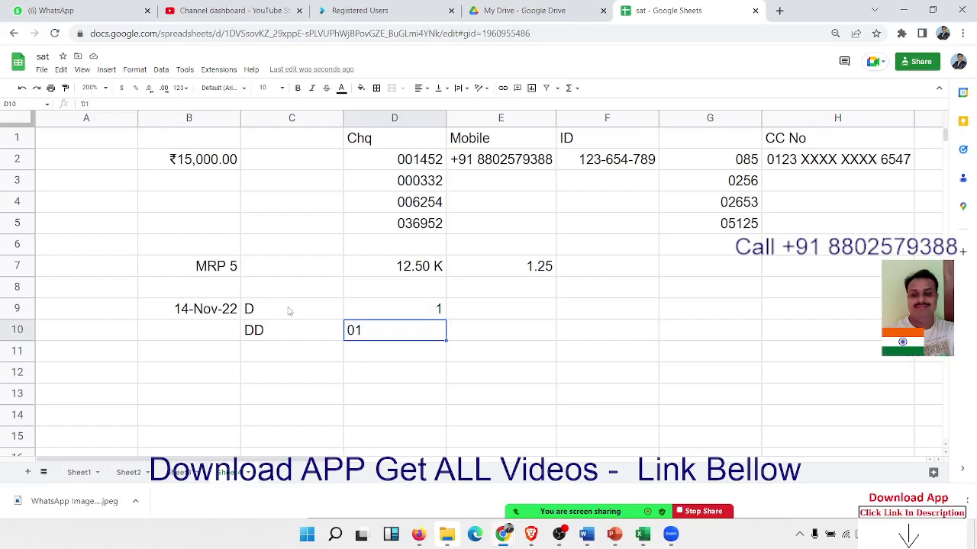
key("Down")
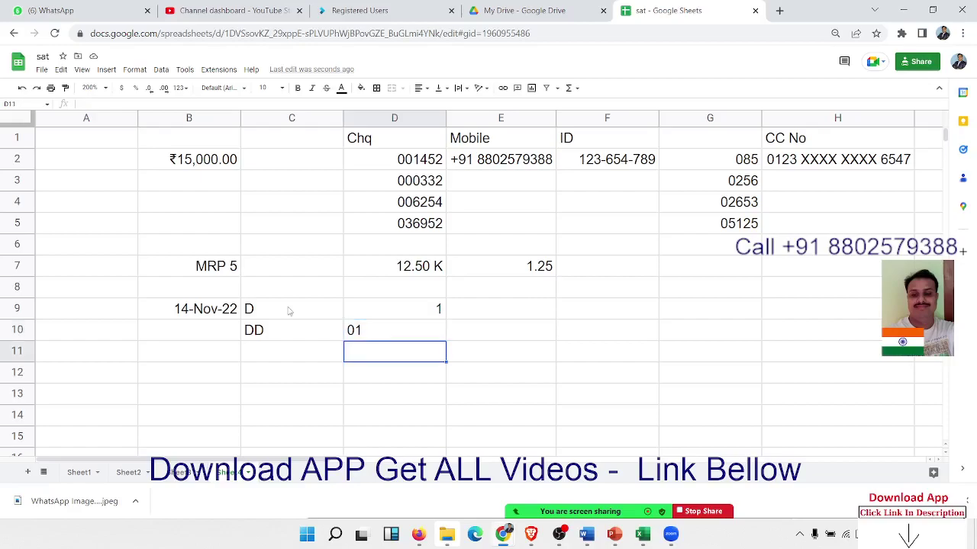
key("Left")
Enter code DDD with example SAT-SUN in row 11, and DDDD in C12
type("DDD")
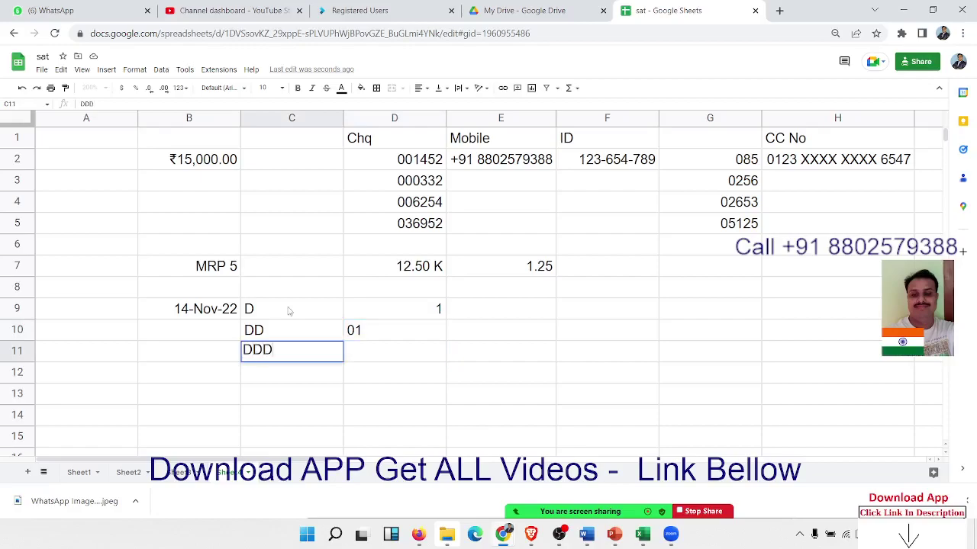
key("Tab")
type("SAT-")
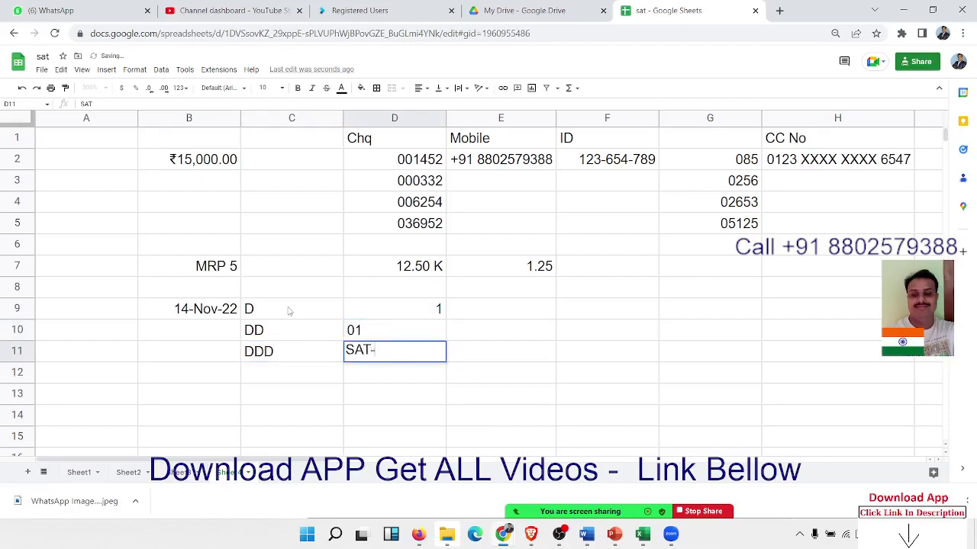
type("S")
type("UN")
key("Return")
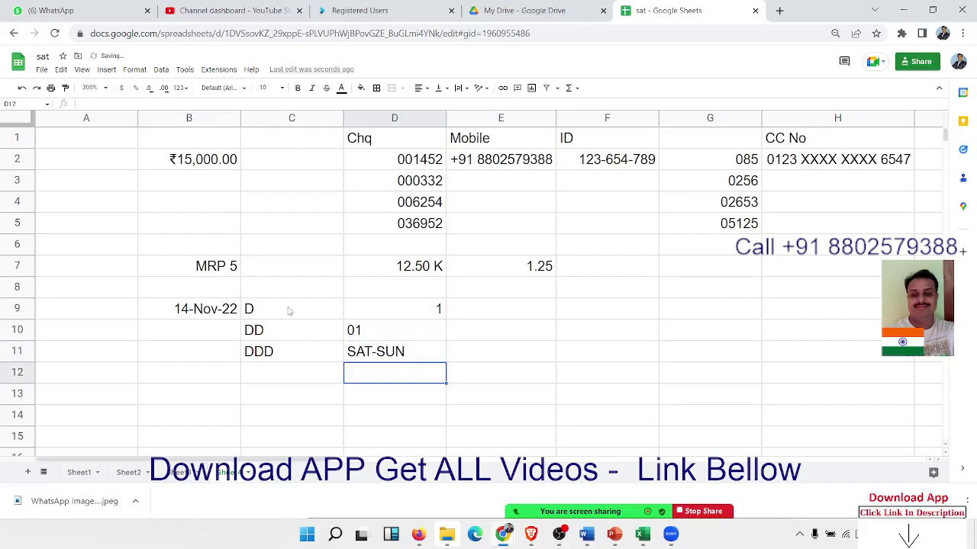
type("DDDD")
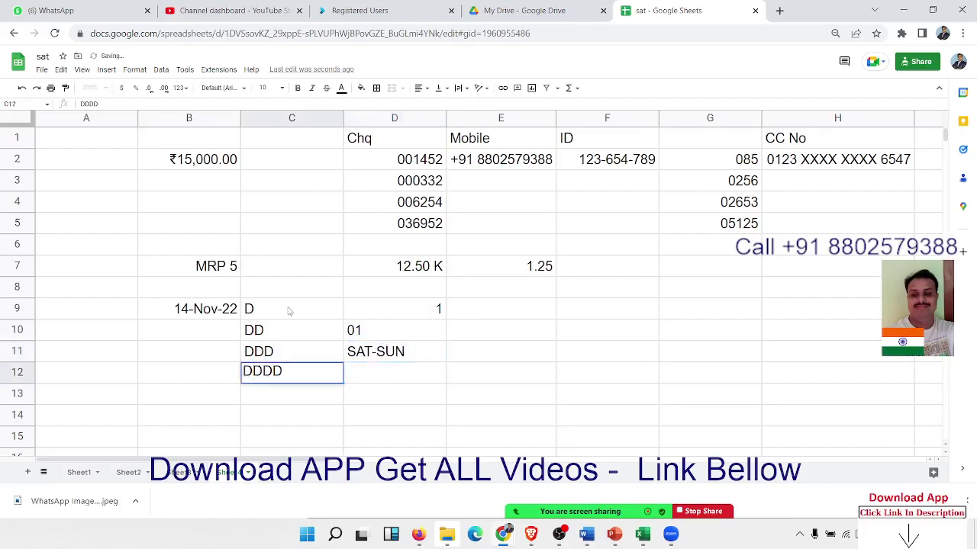
key("Return")
key("Right")
key("Right")
key("Right")
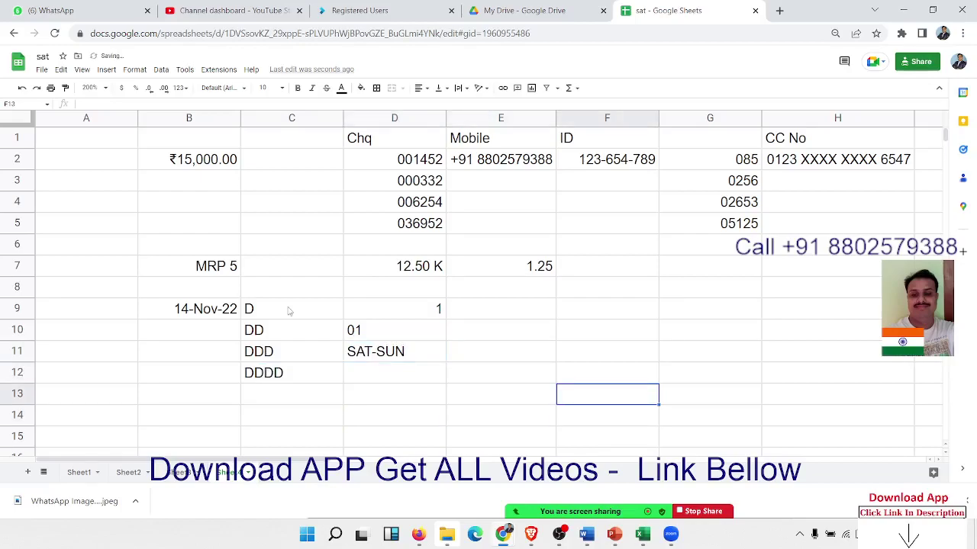
key("Up")
key("Up")
key("Up")
key("Up")
key("Left")
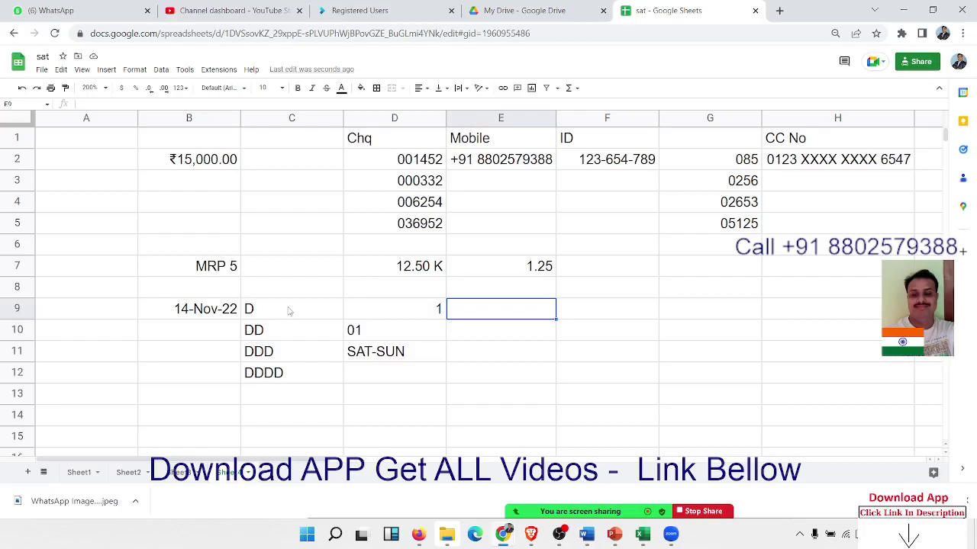
Enter the time 10:30:20 in cell F9
left_click(228, 315)
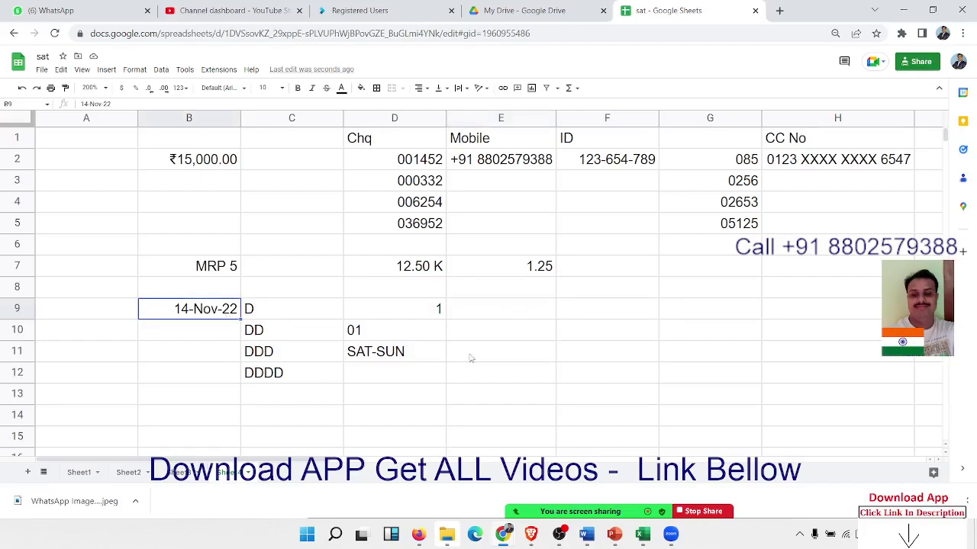
left_click(601, 318)
type("10")
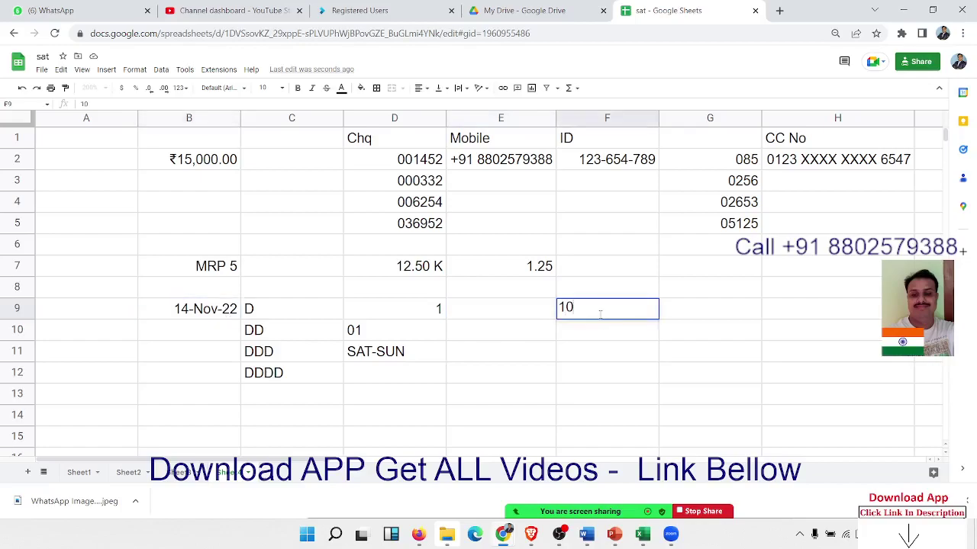
type(":30")
type(":20")
key("Tab")
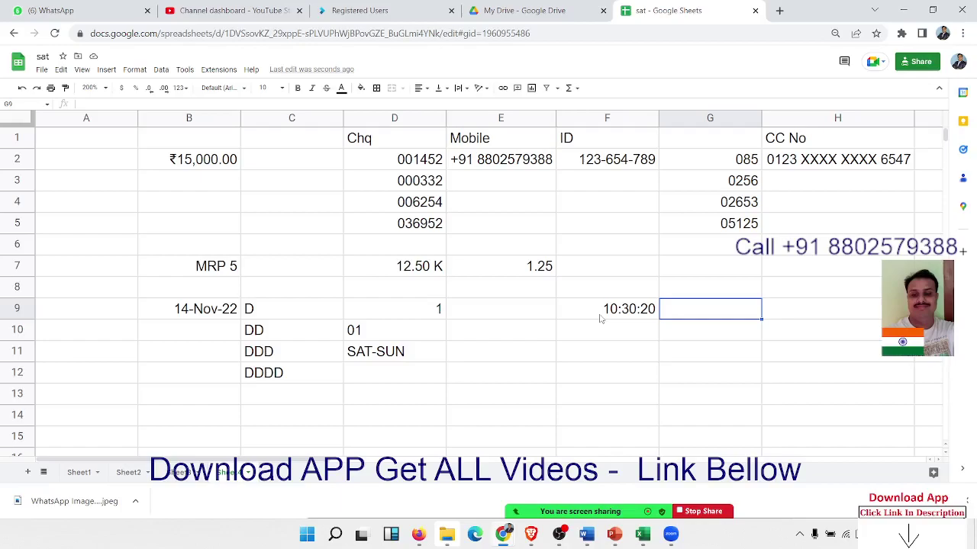
left_click(600, 319)
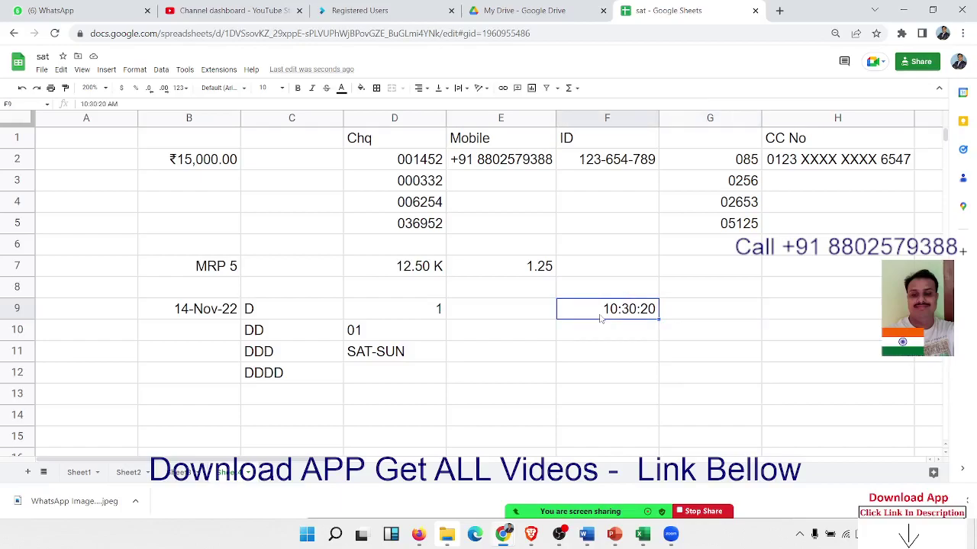
Give F9 the custom format hh:mm:ss AM/PM so it shows 10:30:20 AM
left_click(135, 69)
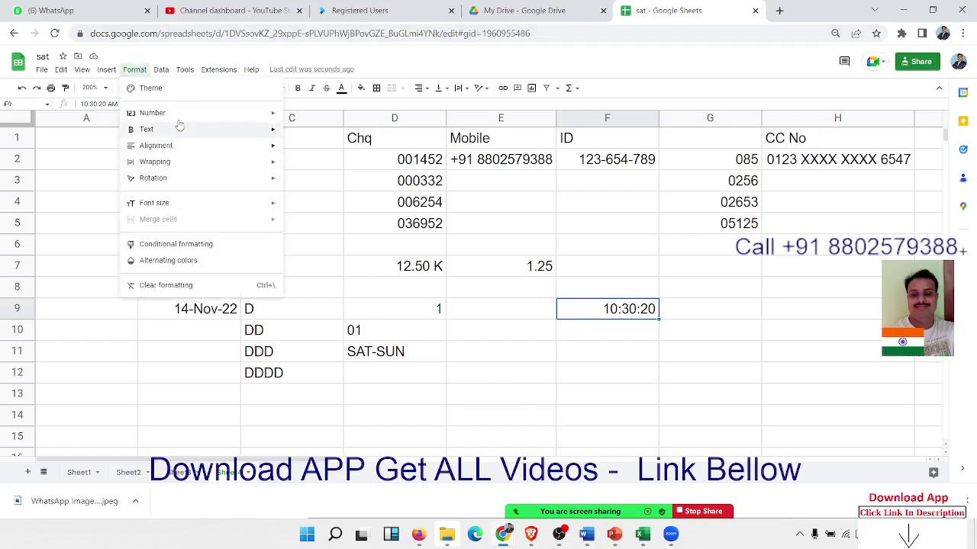
mouse_move(179, 114)
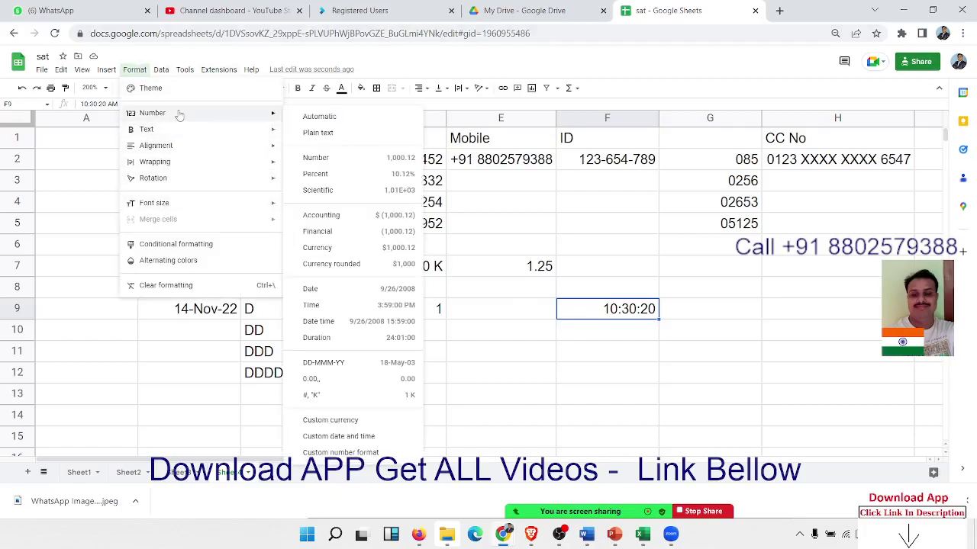
left_click(373, 453)
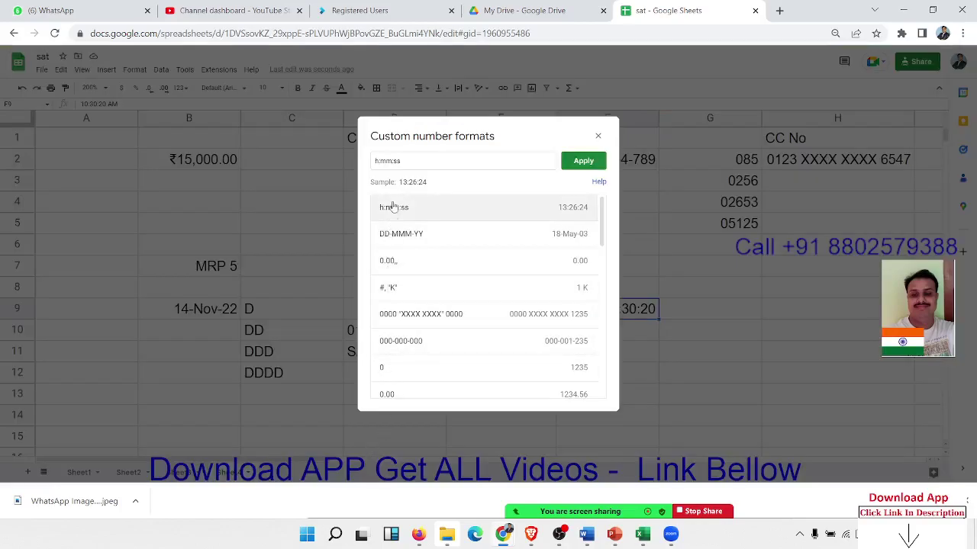
left_click(377, 162)
type("h")
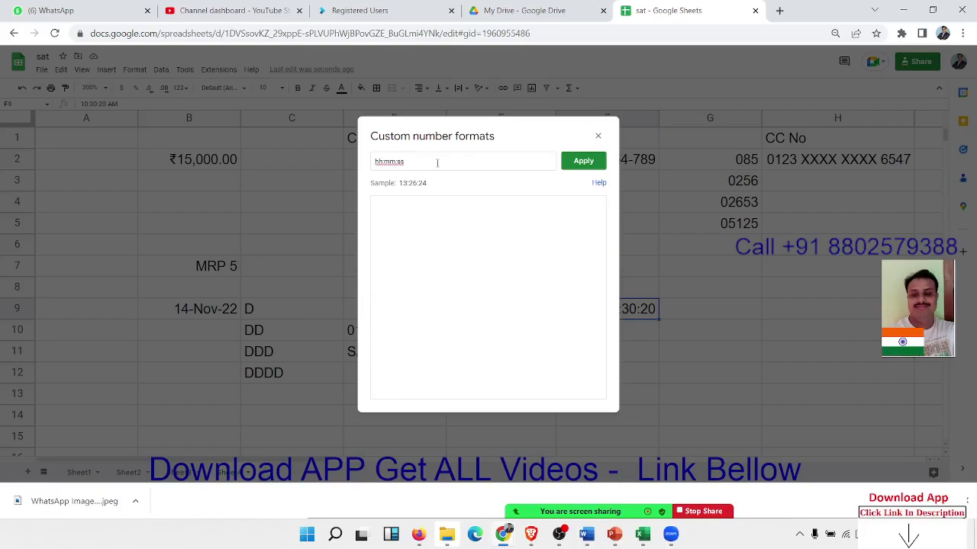
type(" A")
key("BackSpace")
key("BackSpace")
type("M/")
type("PM")
key("BackSpace")
key("BackSpace")
key("BackSpace")
type("/PM")
left_click(573, 163)
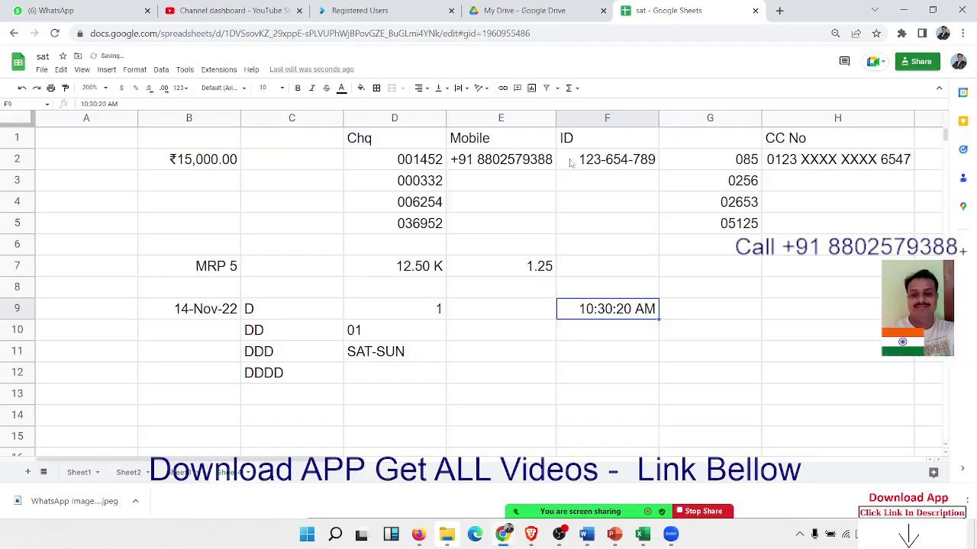